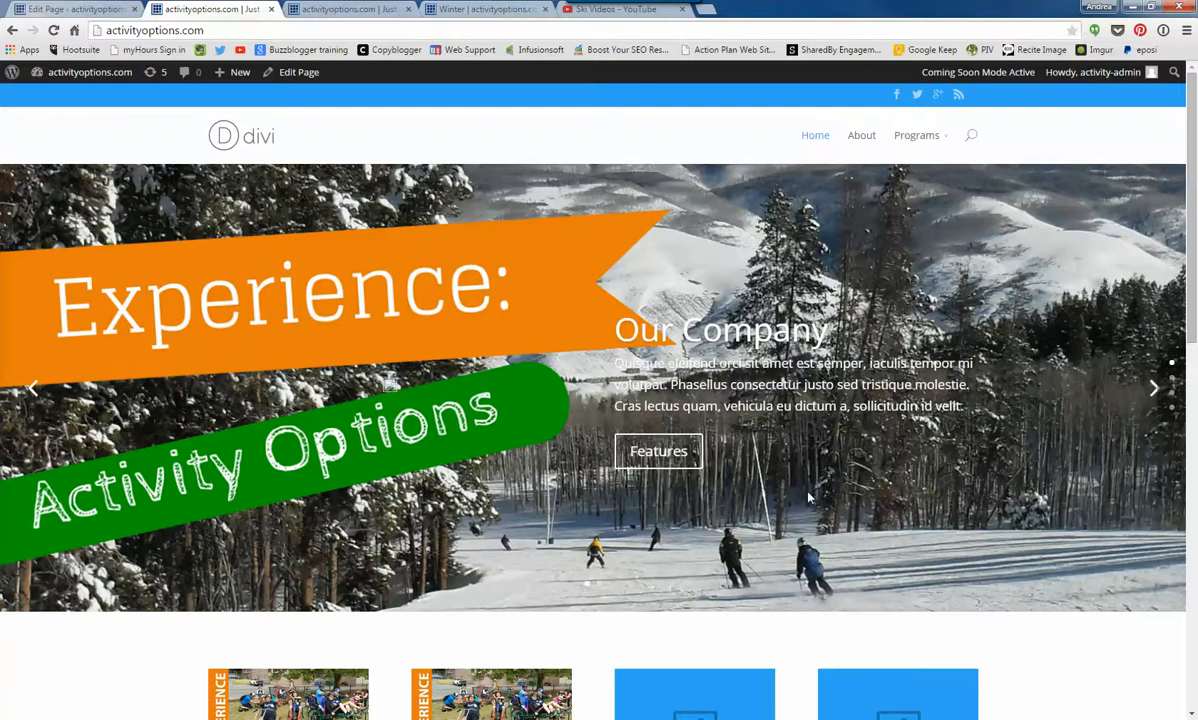
# - Examine the live home page's slides, blurb rows and footer section
pyautogui.click(1154, 390)
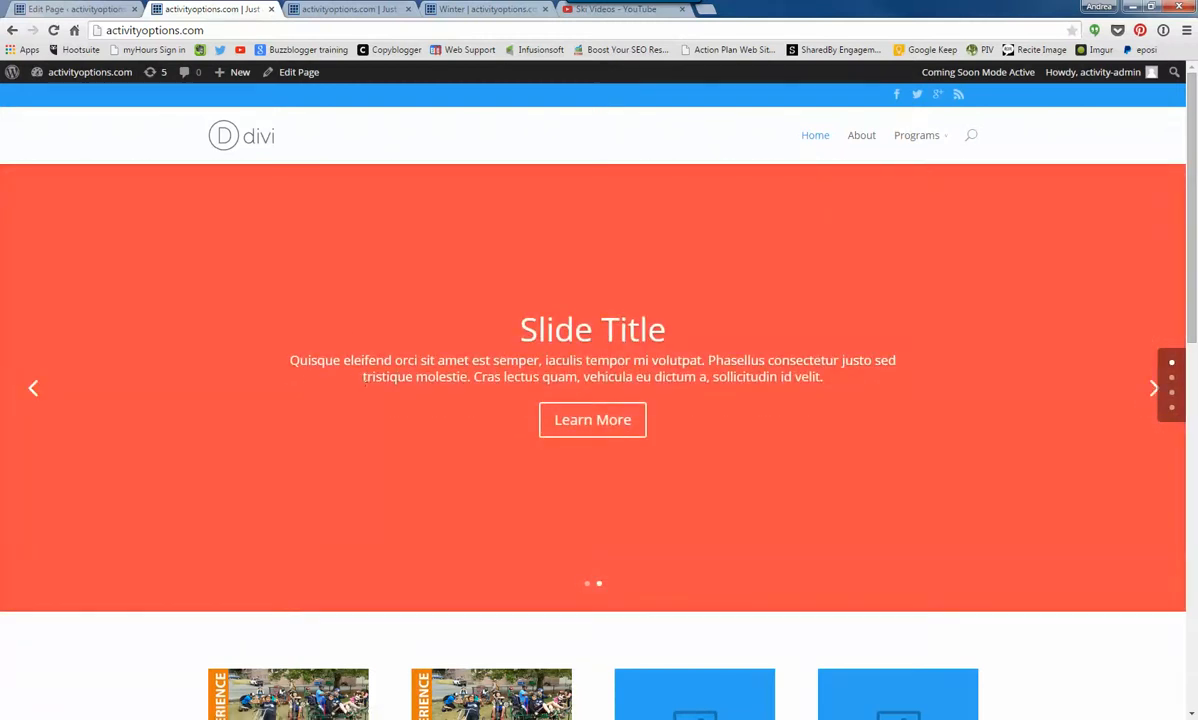
pyautogui.scroll(-2, 398, 382)
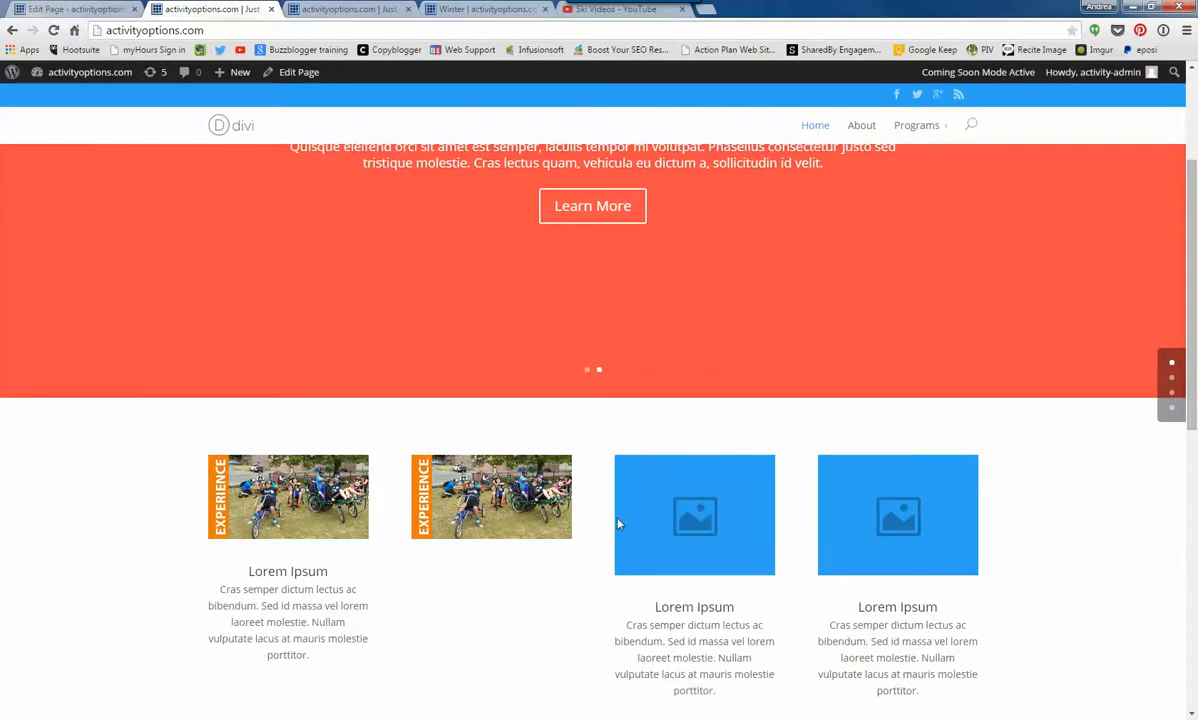
pyautogui.scroll(-1, 620, 512)
pyautogui.scroll(-2, 617, 510)
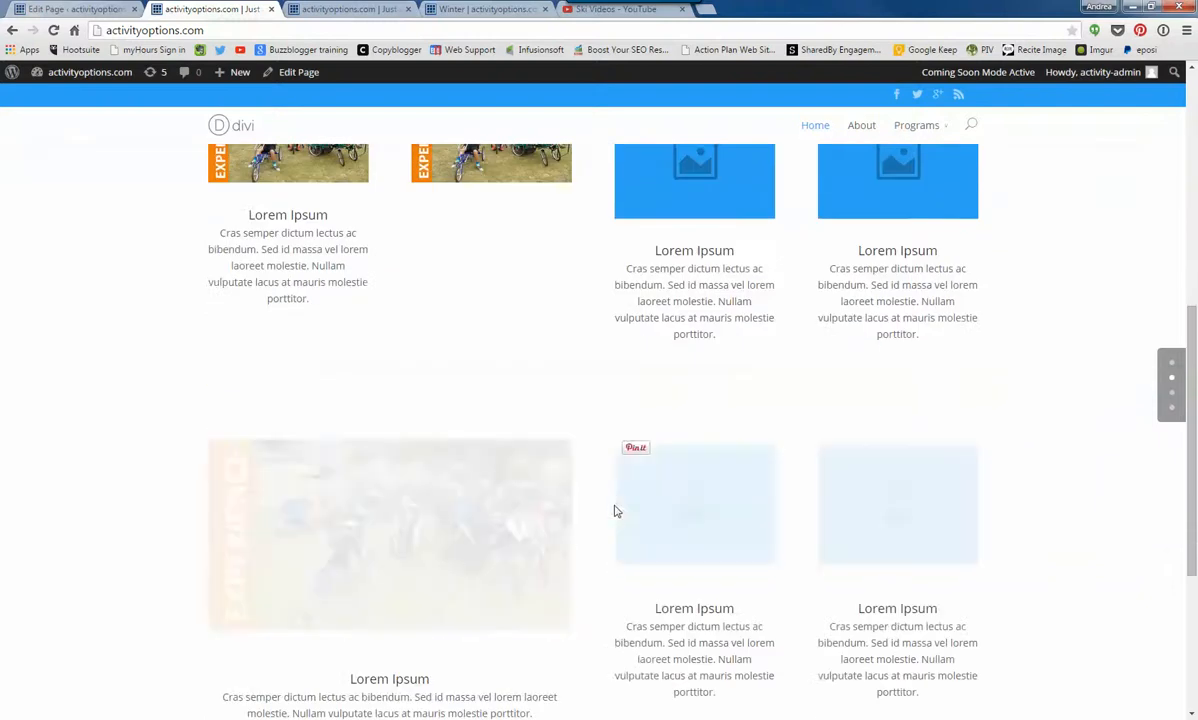
pyautogui.scroll(-2, 600, 502)
pyautogui.scroll(-1, 561, 492)
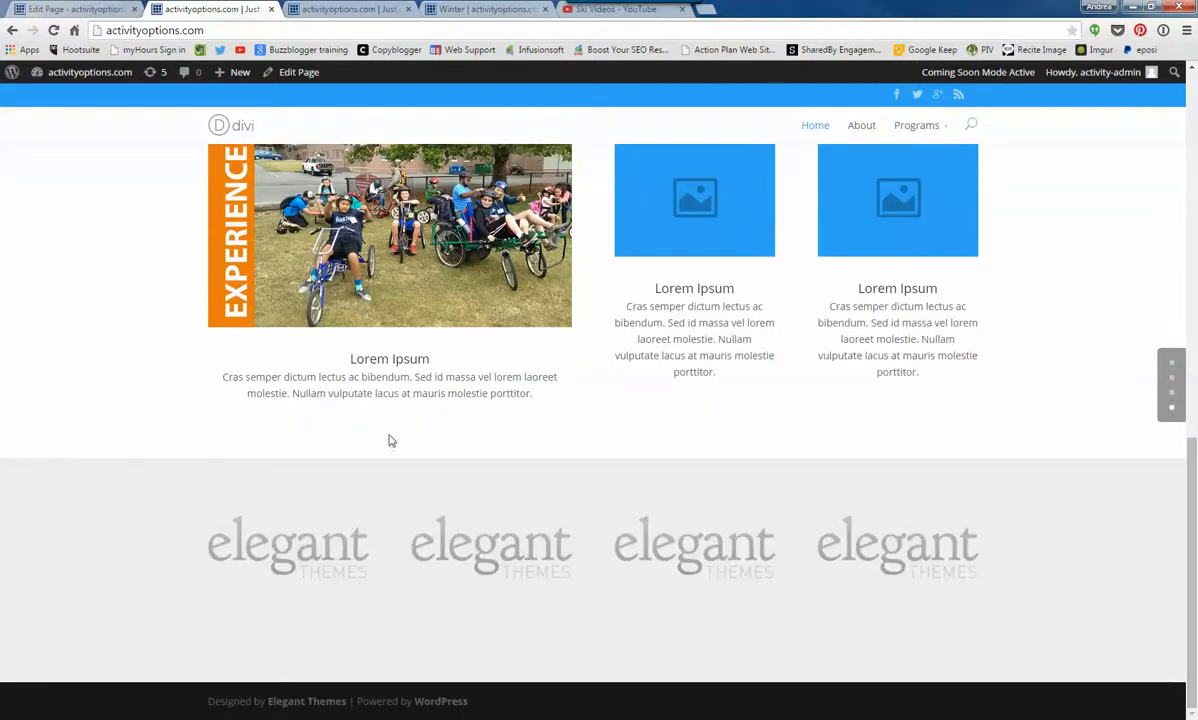
pyautogui.scroll(3, 386, 503)
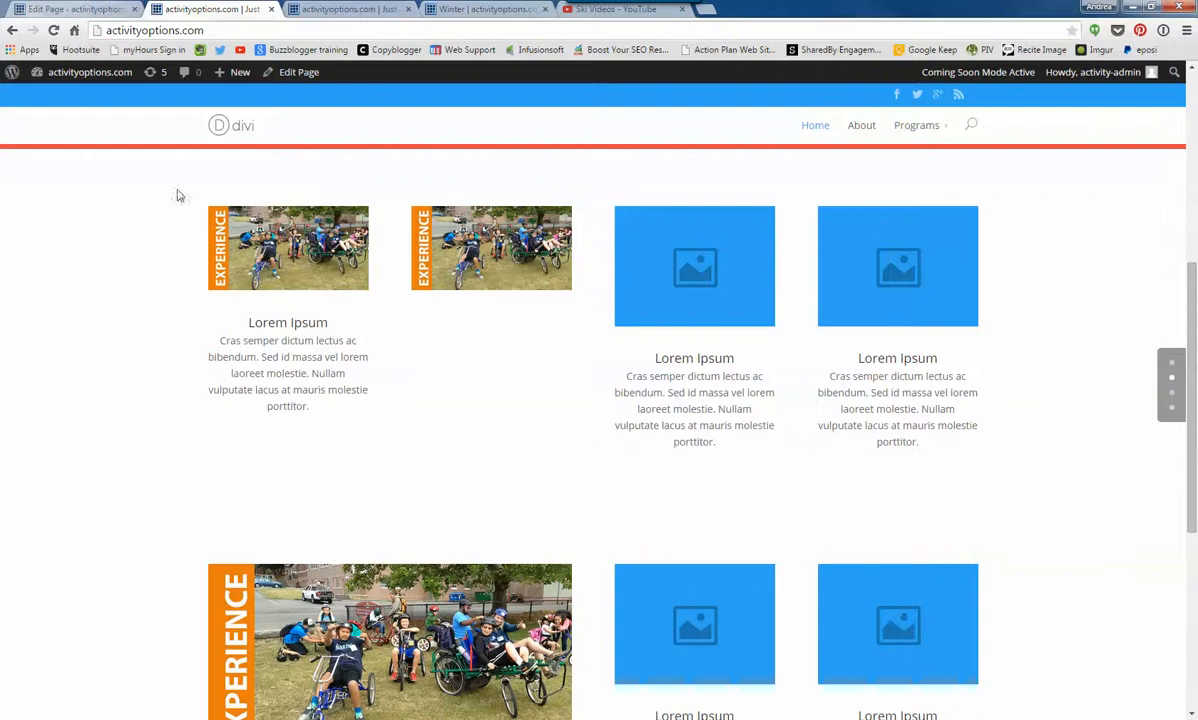
pyautogui.scroll(-3, 230, 400)
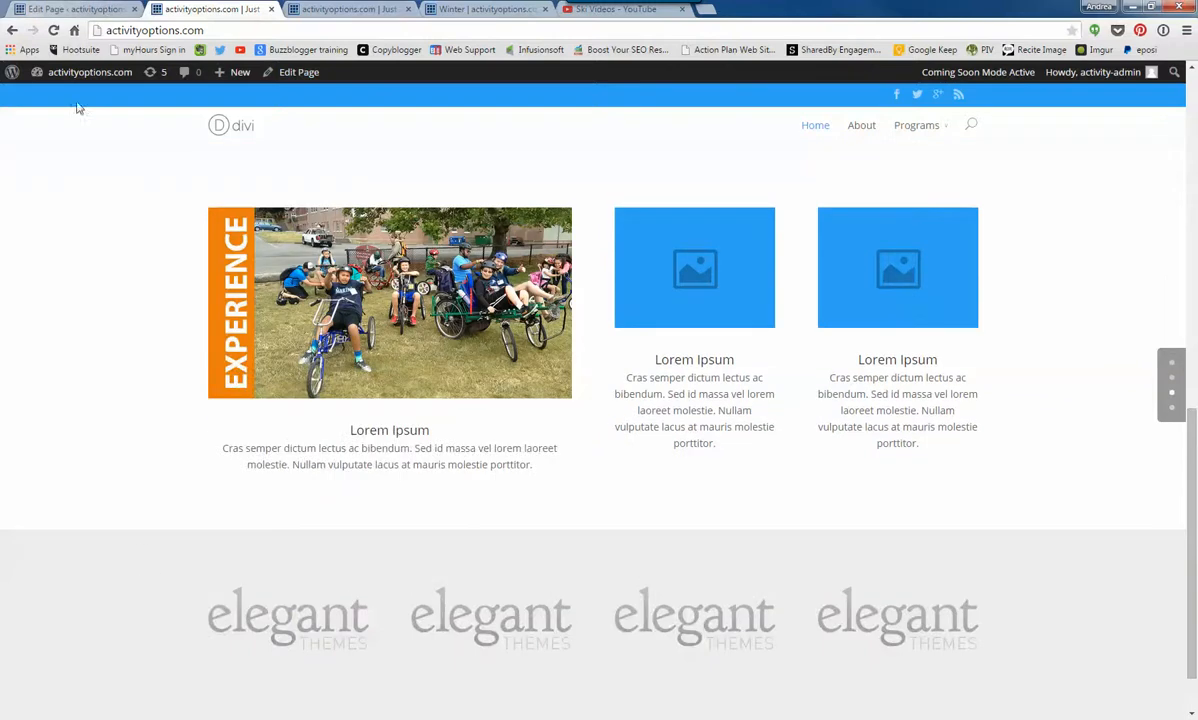
# - In the Home page editor, open the settings of the Fullwidth Slider's Our Company slide
pyautogui.click(86, 9)
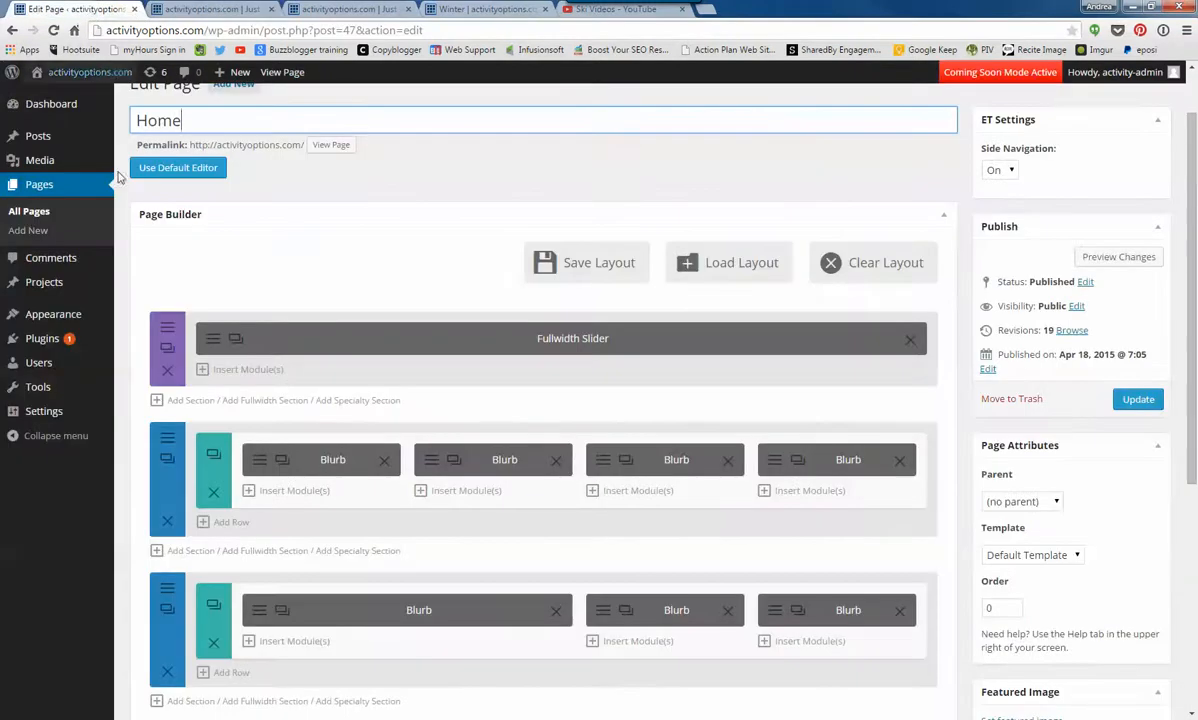
pyautogui.click(211, 343)
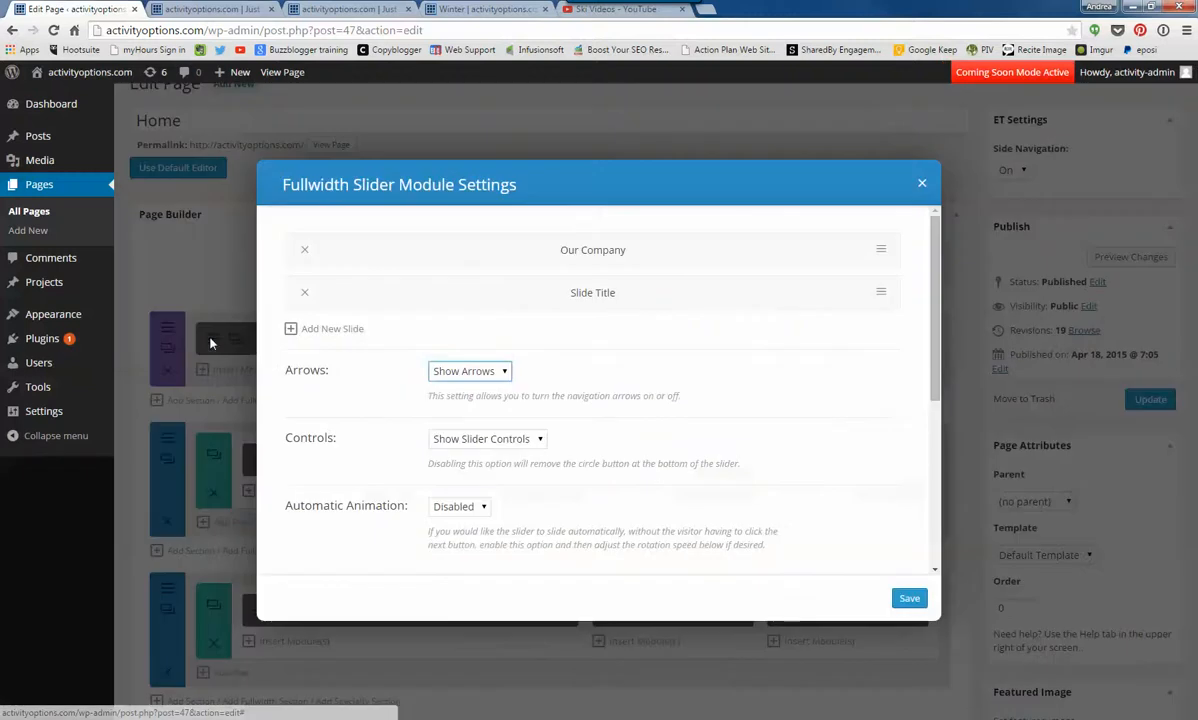
pyautogui.click(881, 251)
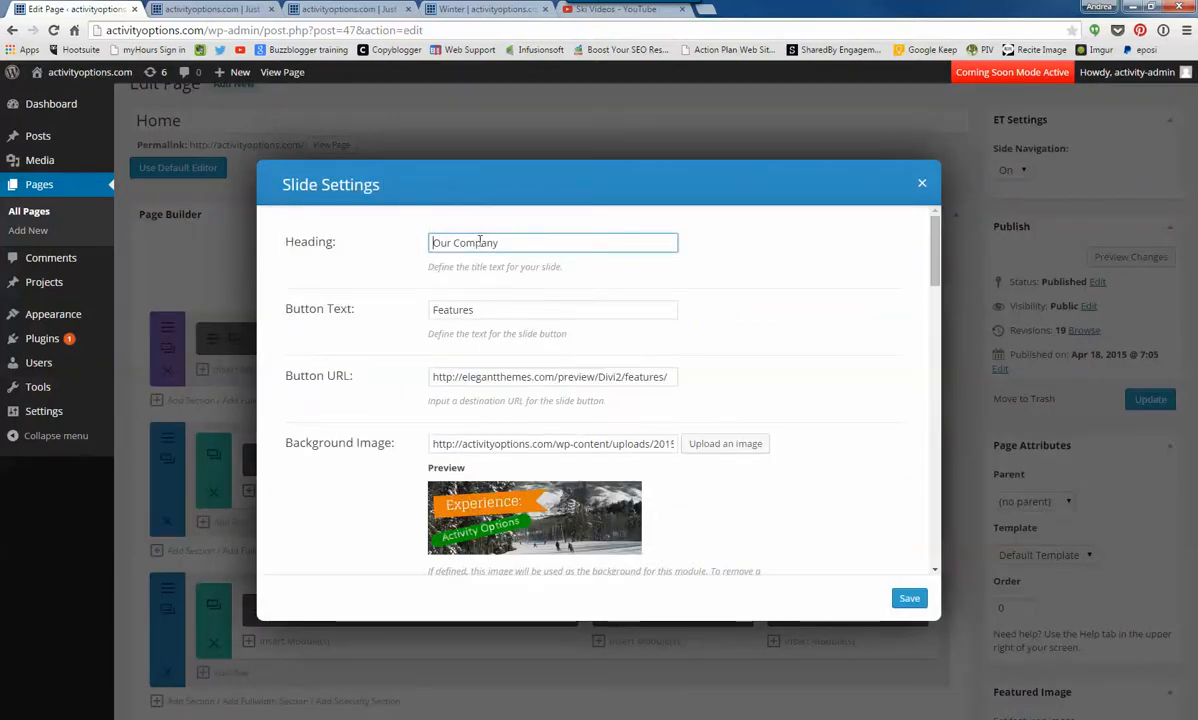
pyautogui.click(478, 308)
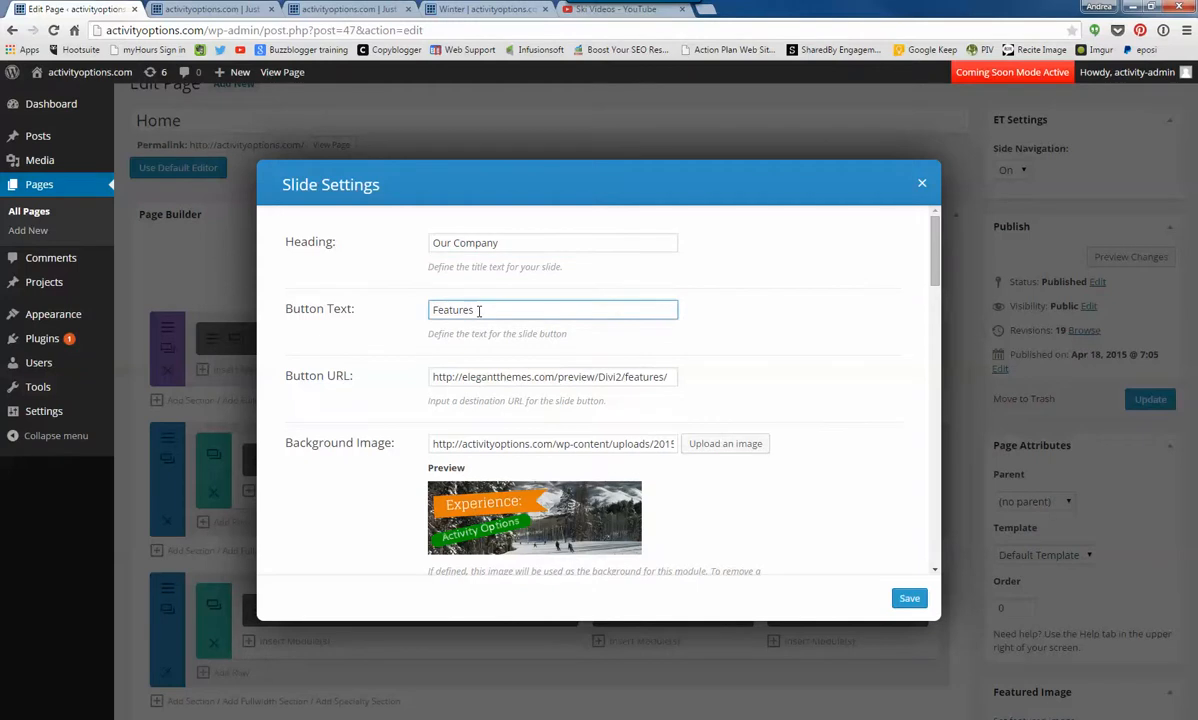
# - Check the Our Company slide on the live home page and return to its slide settings
pyautogui.click(205, 9)
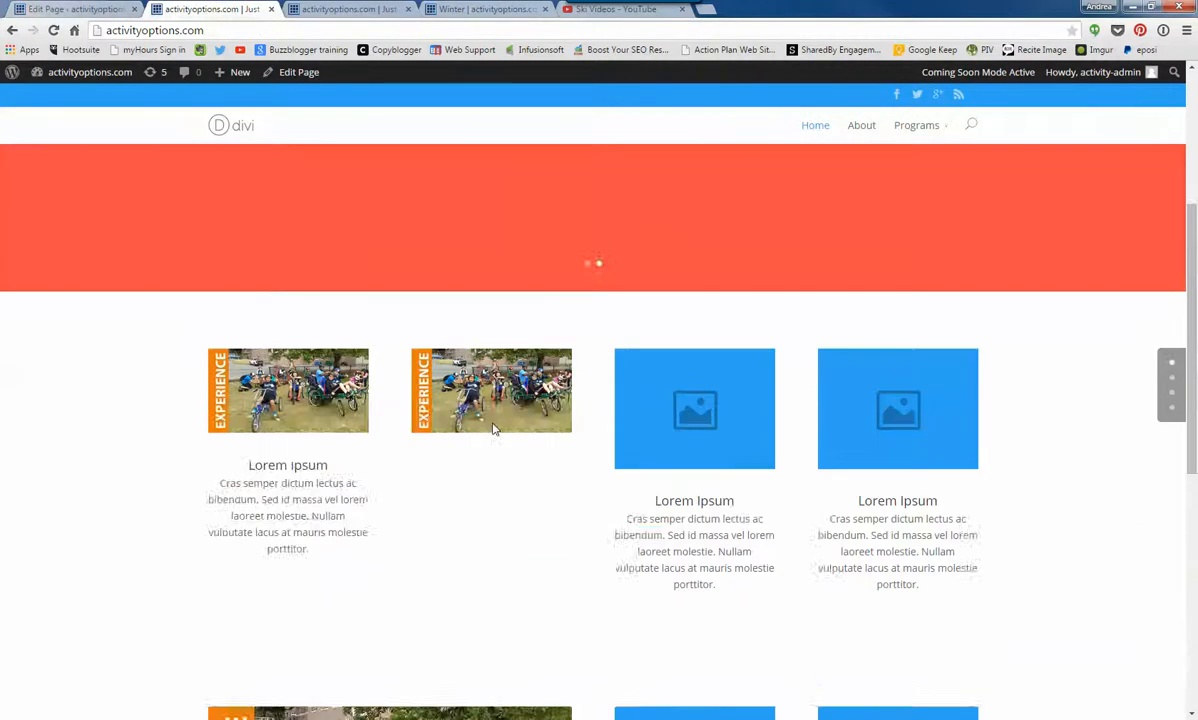
pyautogui.scroll(5, 493, 429)
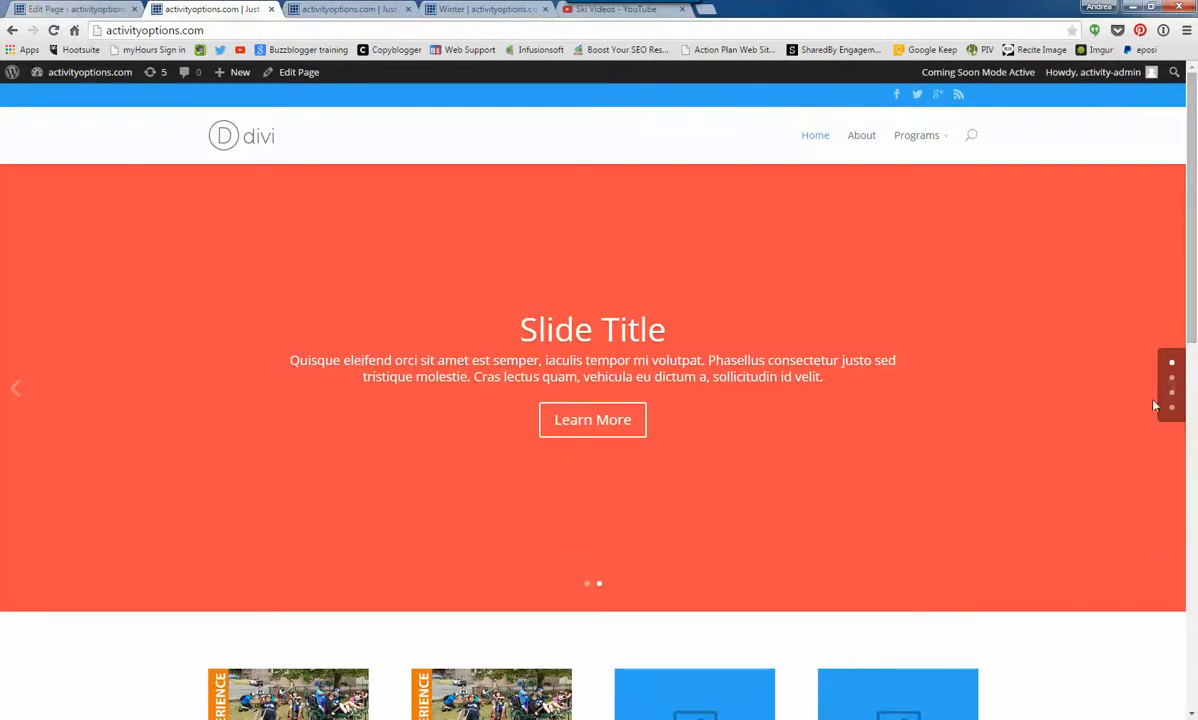
pyautogui.click(1151, 393)
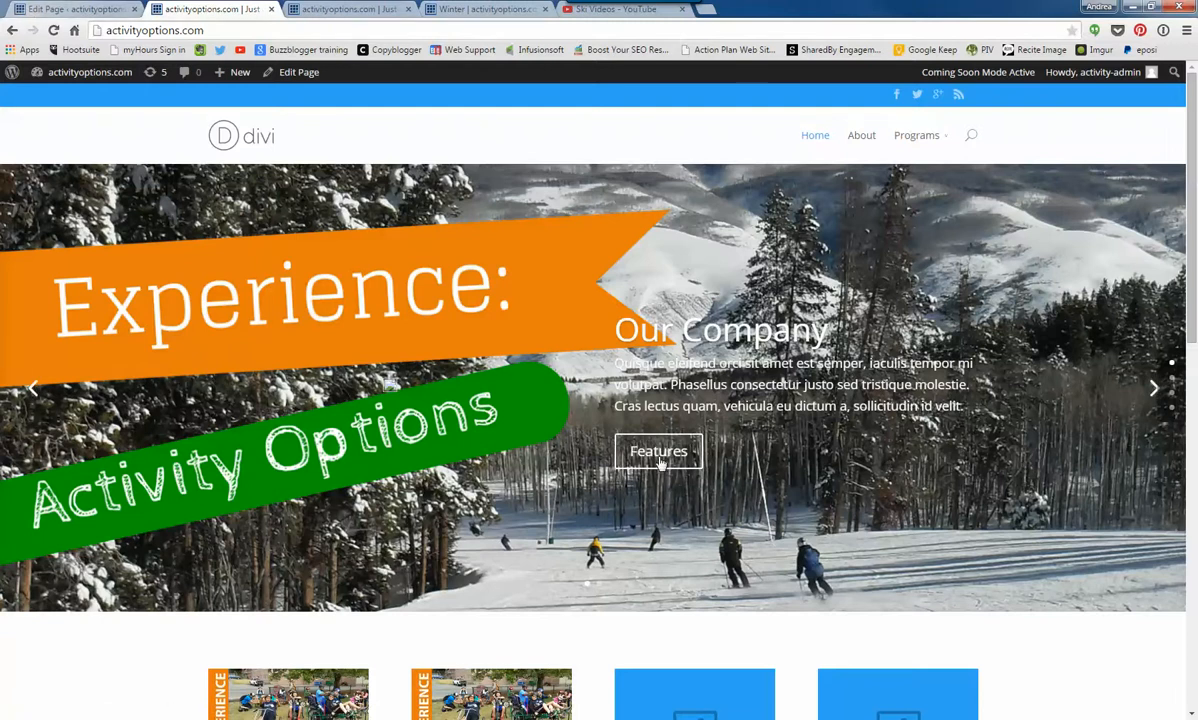
pyautogui.click(45, 12)
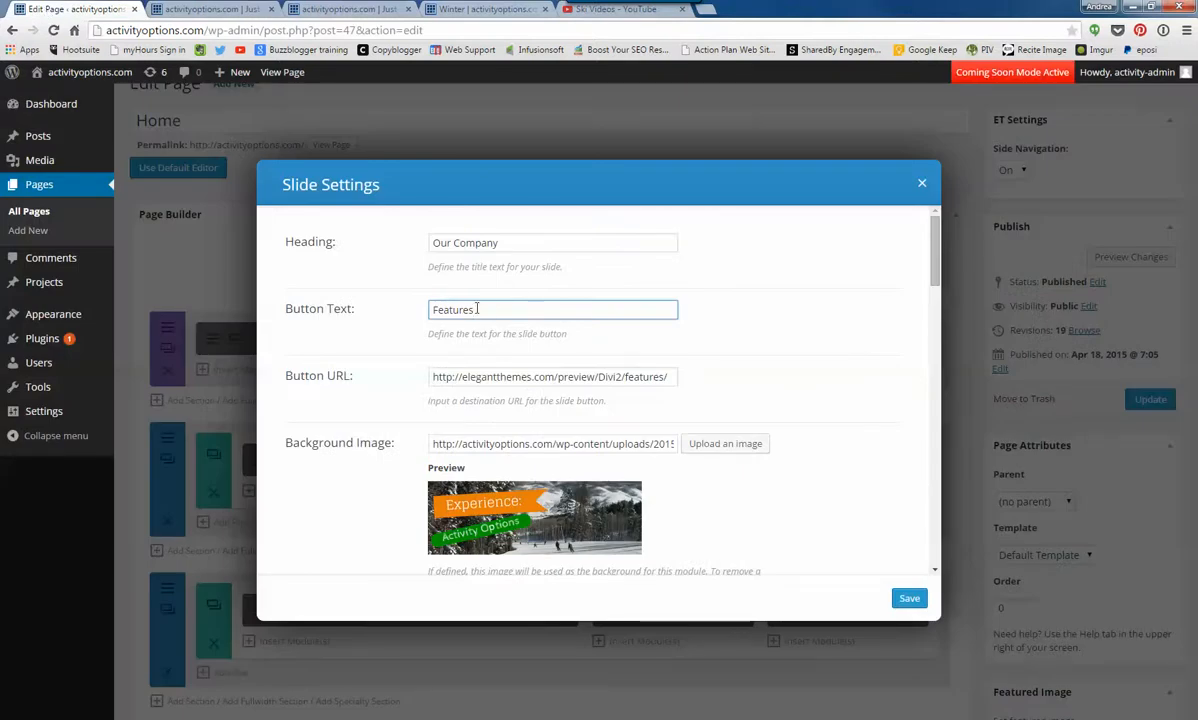
# - Open the site's Programs page and copy its web address
pyautogui.click(380, 8)
pyautogui.moveTo(926, 140)
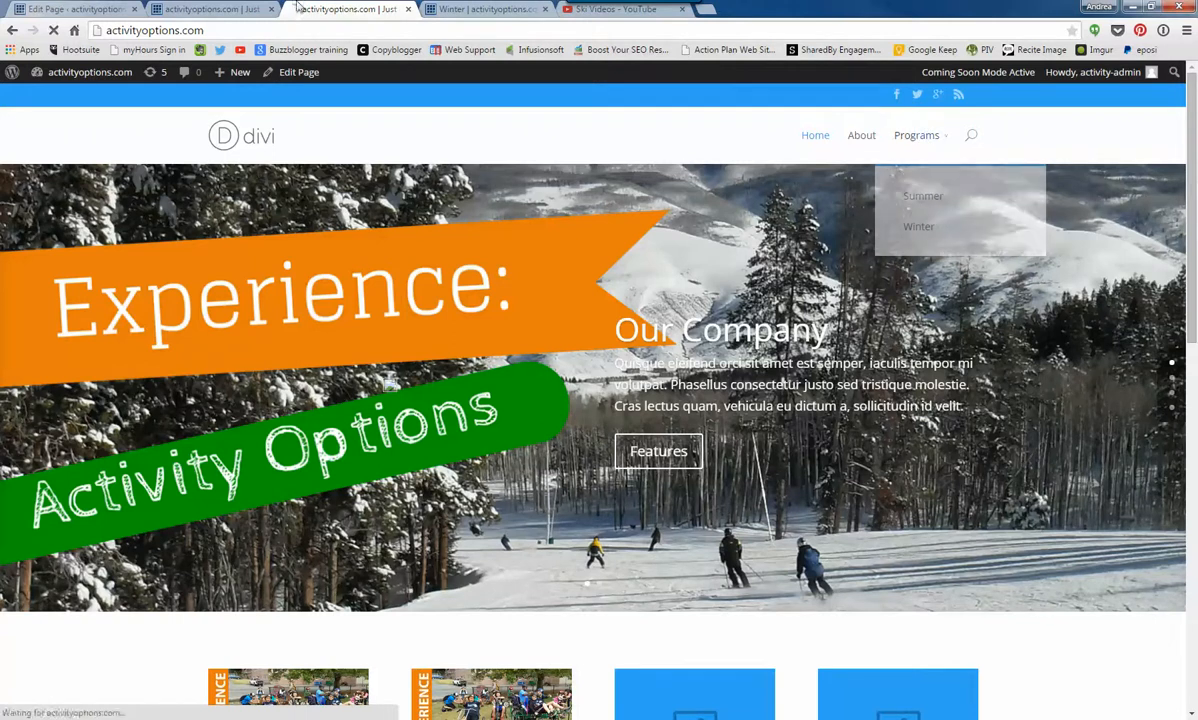
pyautogui.click(918, 137)
pyautogui.rightClick(216, 30)
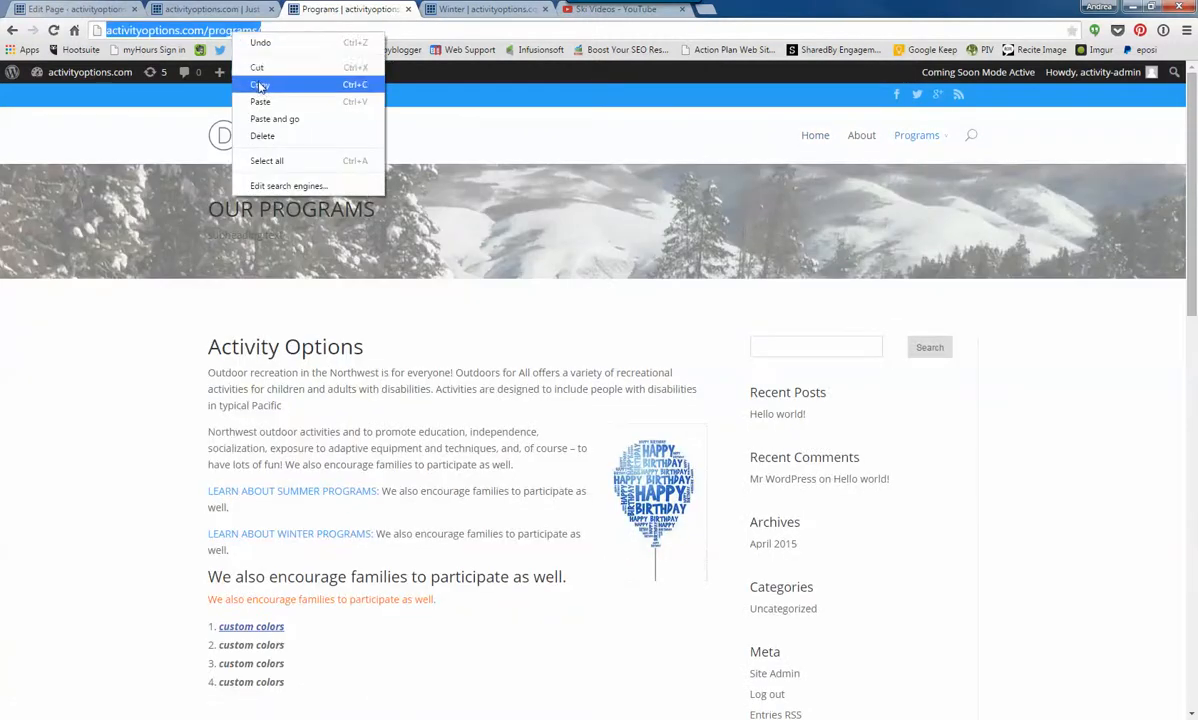
pyautogui.click(240, 84)
pyautogui.click(117, 11)
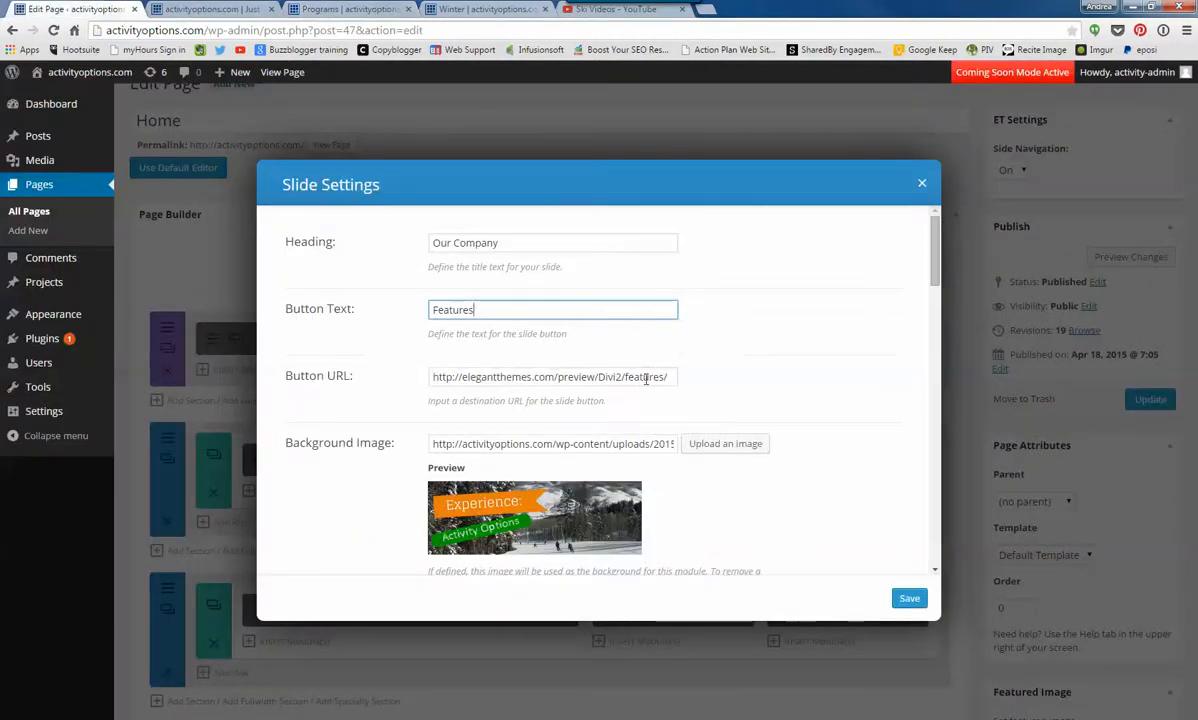
pyautogui.moveTo(670, 377); pyautogui.dragTo(375, 359)
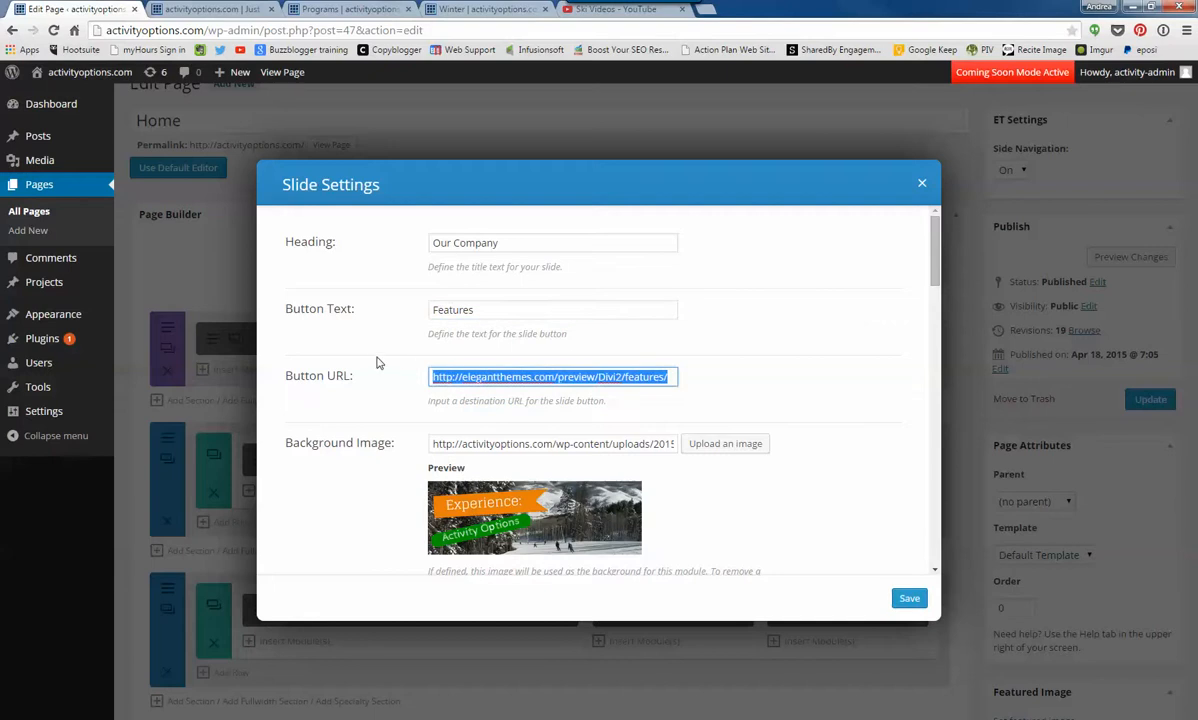
pyautogui.press('BackSpace')
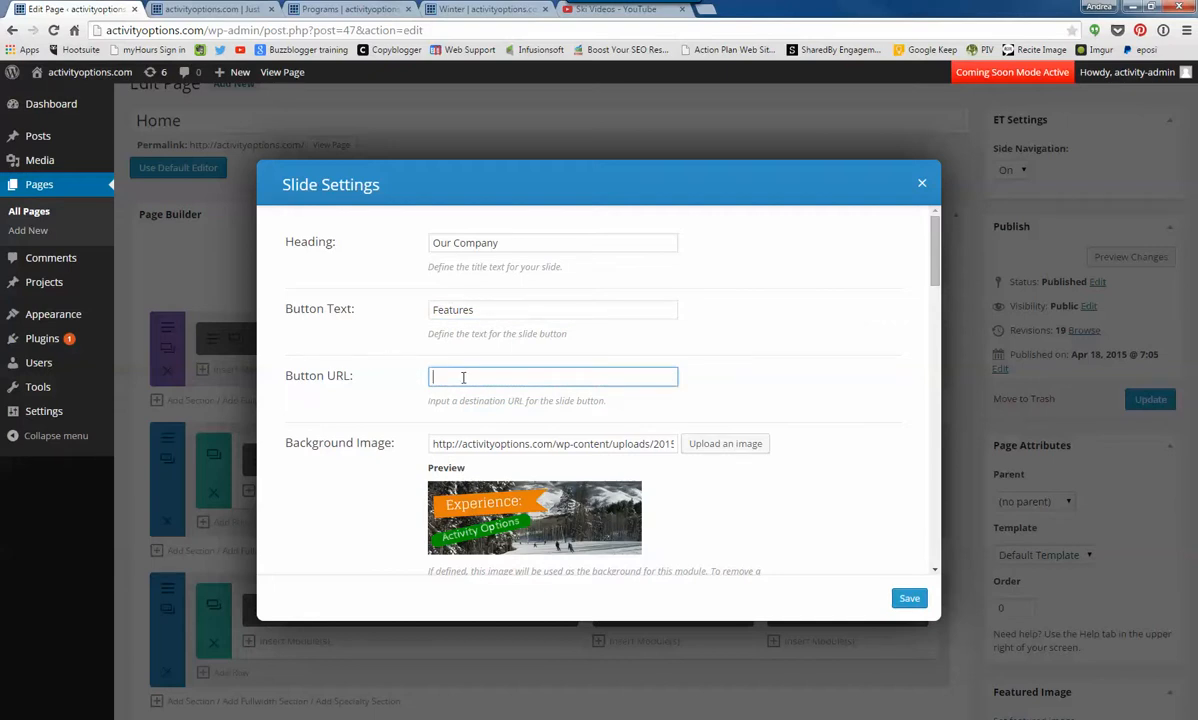
pyautogui.hotkey('ctrl', 'v')
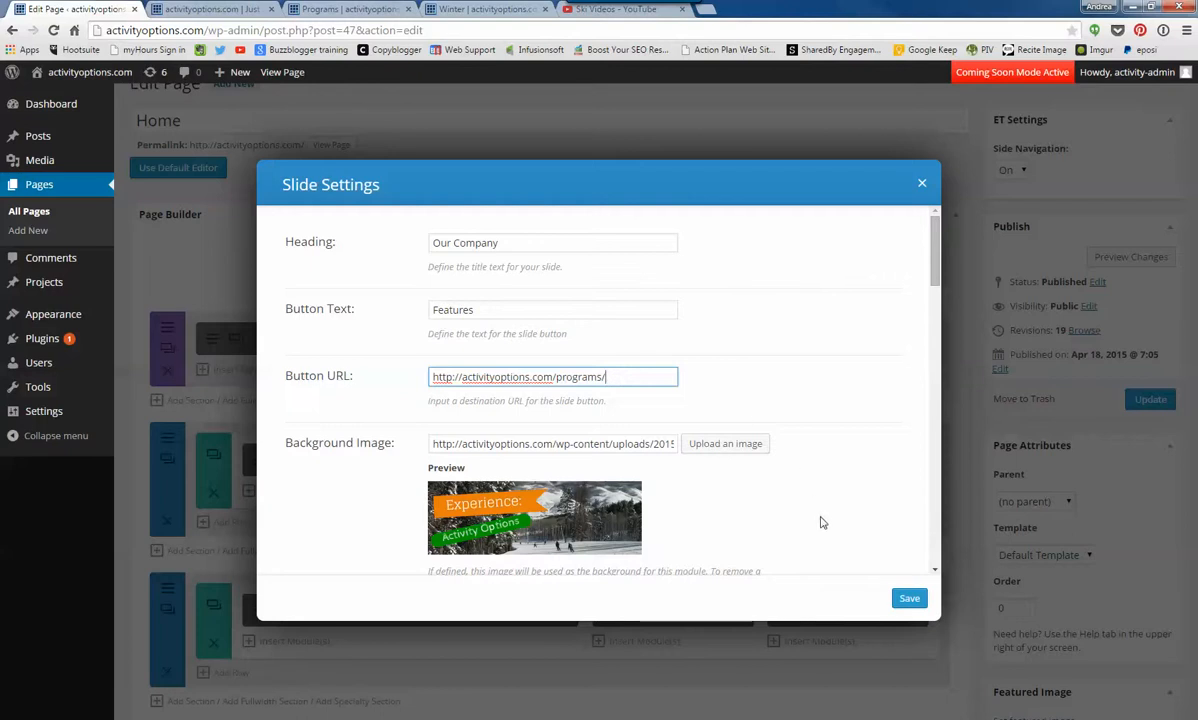
pyautogui.click(764, 480)
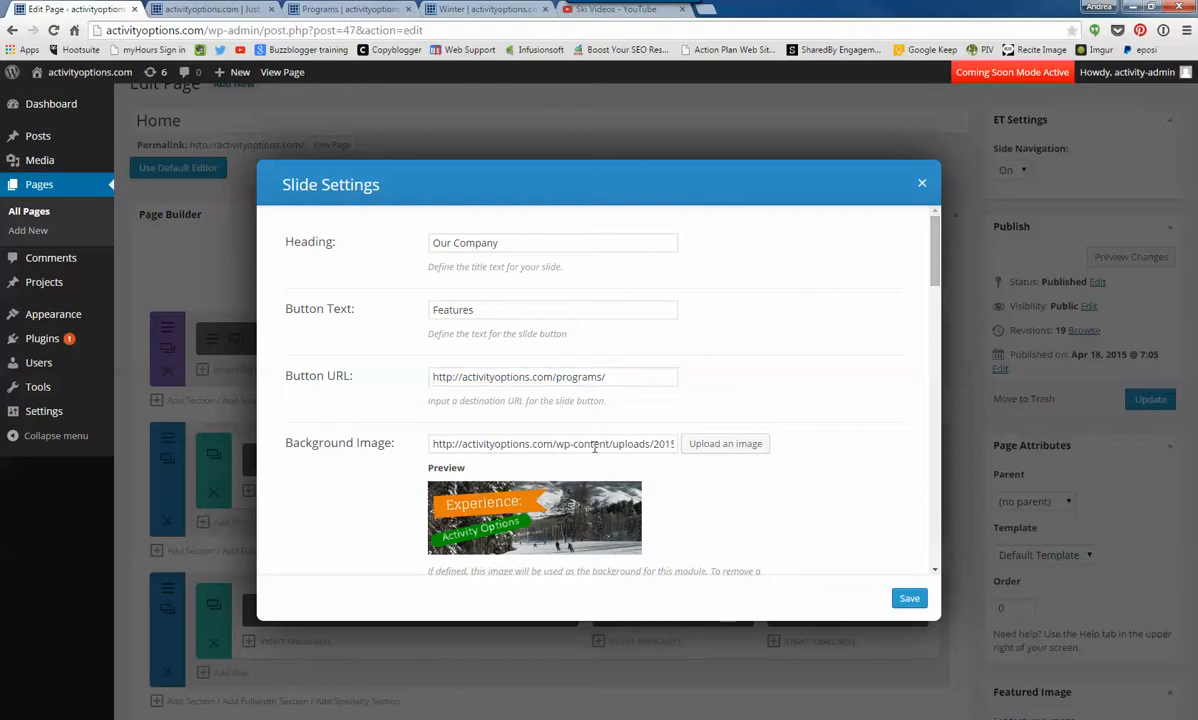
# - Replace the slide image address with the gondola picture crystal-pic-3.jpg from the media library
pyautogui.scroll(-2, 640, 443)
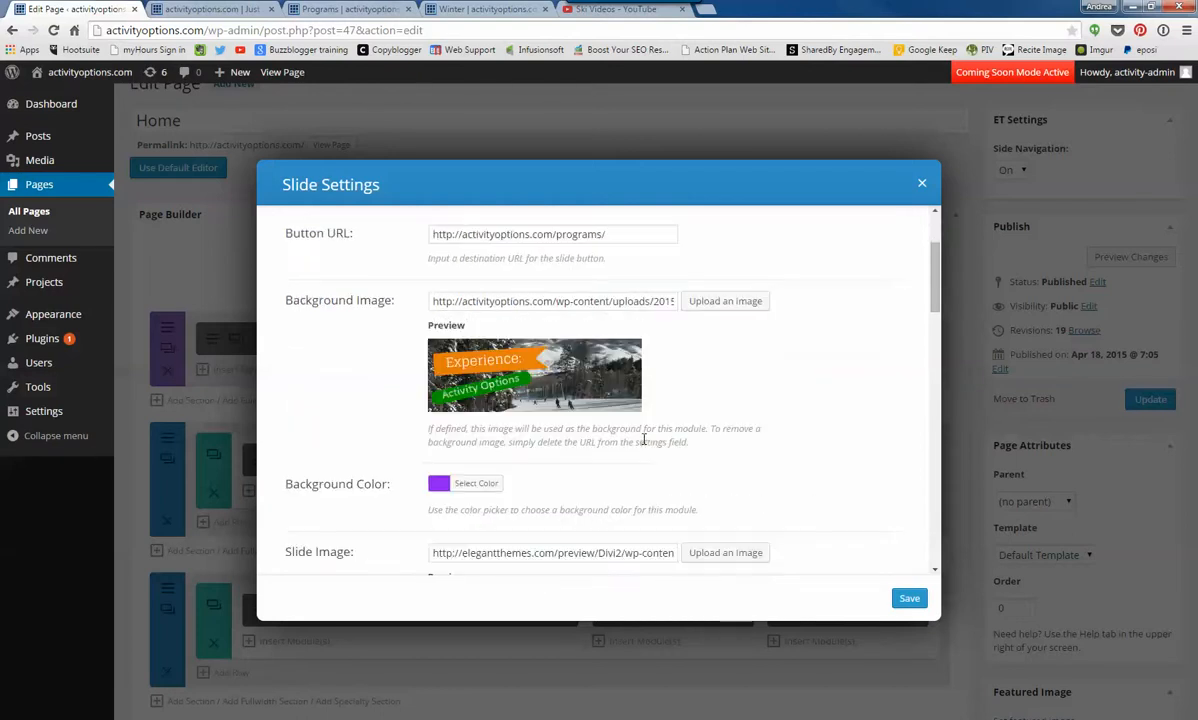
pyautogui.scroll(-2, 644, 441)
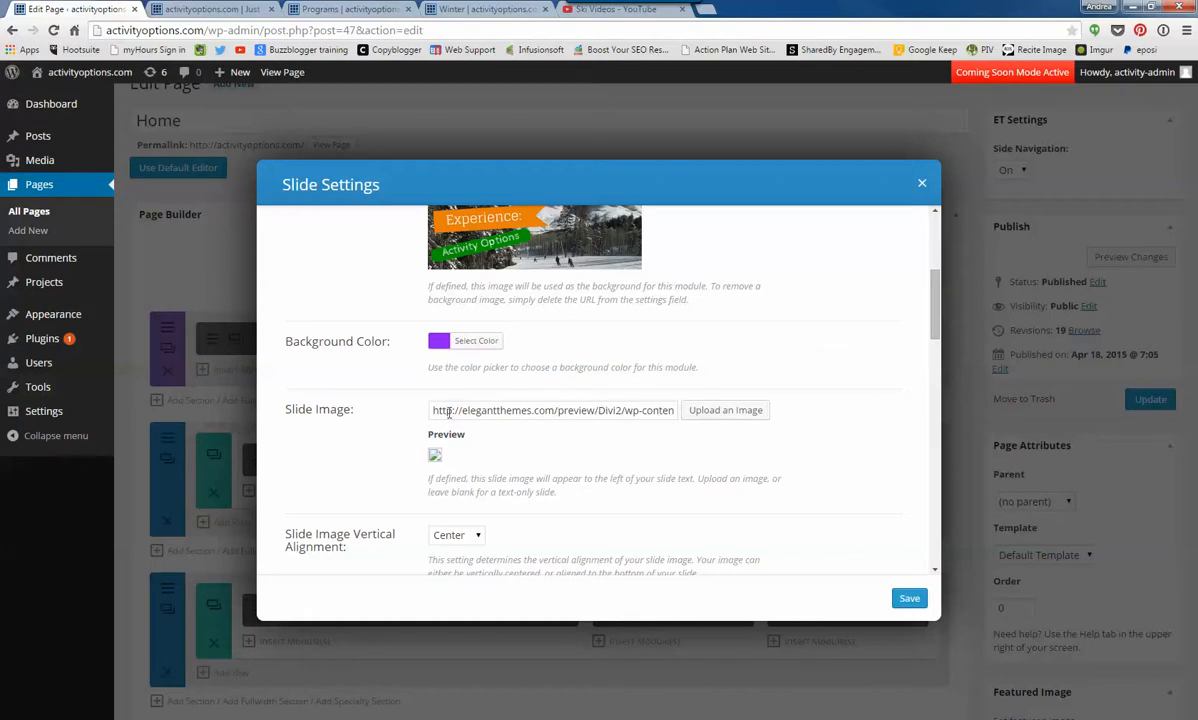
pyautogui.moveTo(434, 410); pyautogui.dragTo(722, 418)
pyautogui.press('BackSpace')
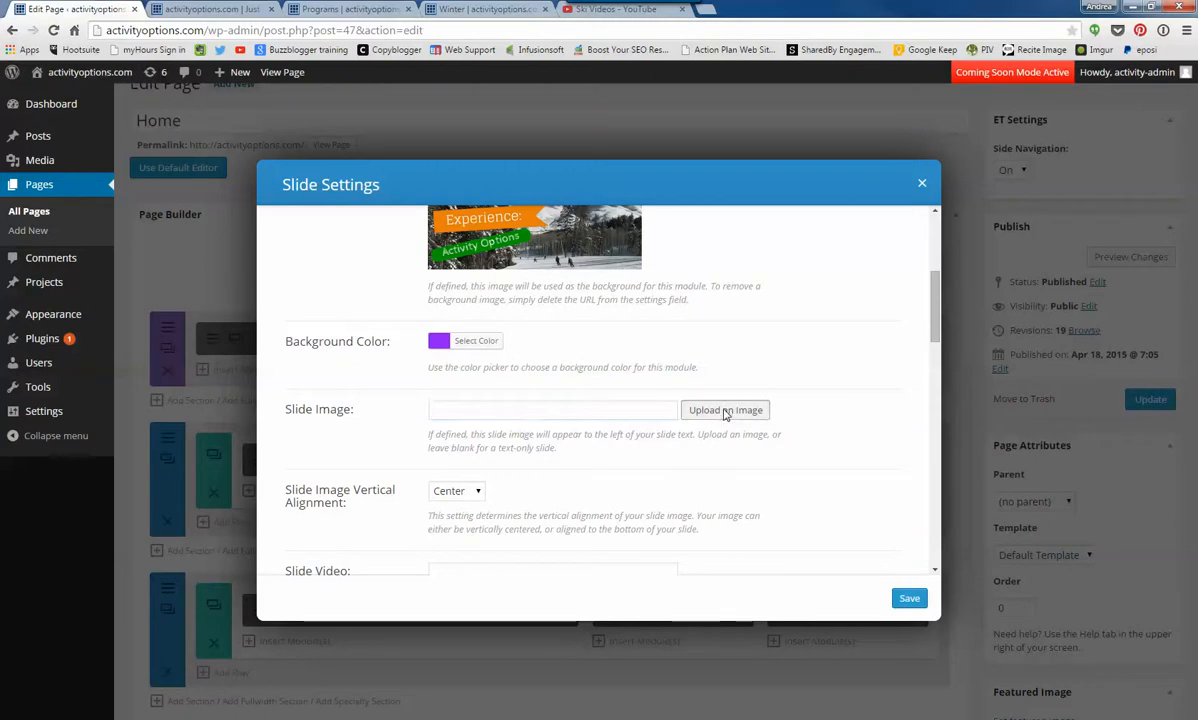
pyautogui.click(726, 412)
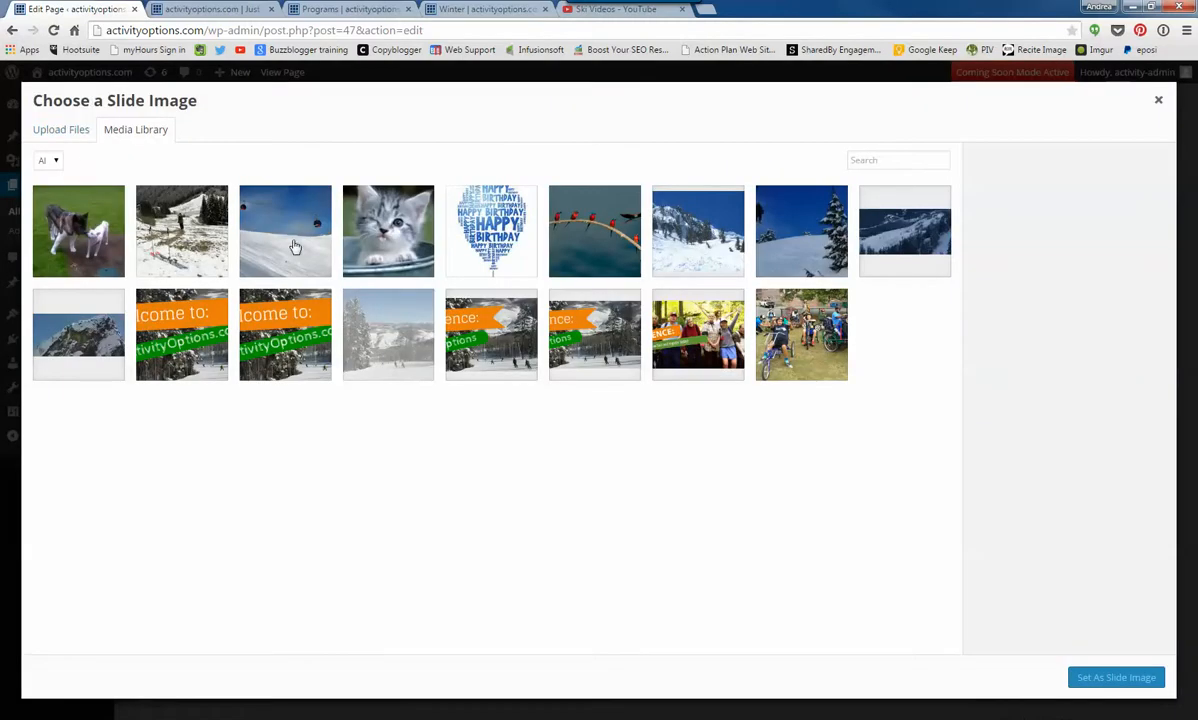
pyautogui.click(292, 243)
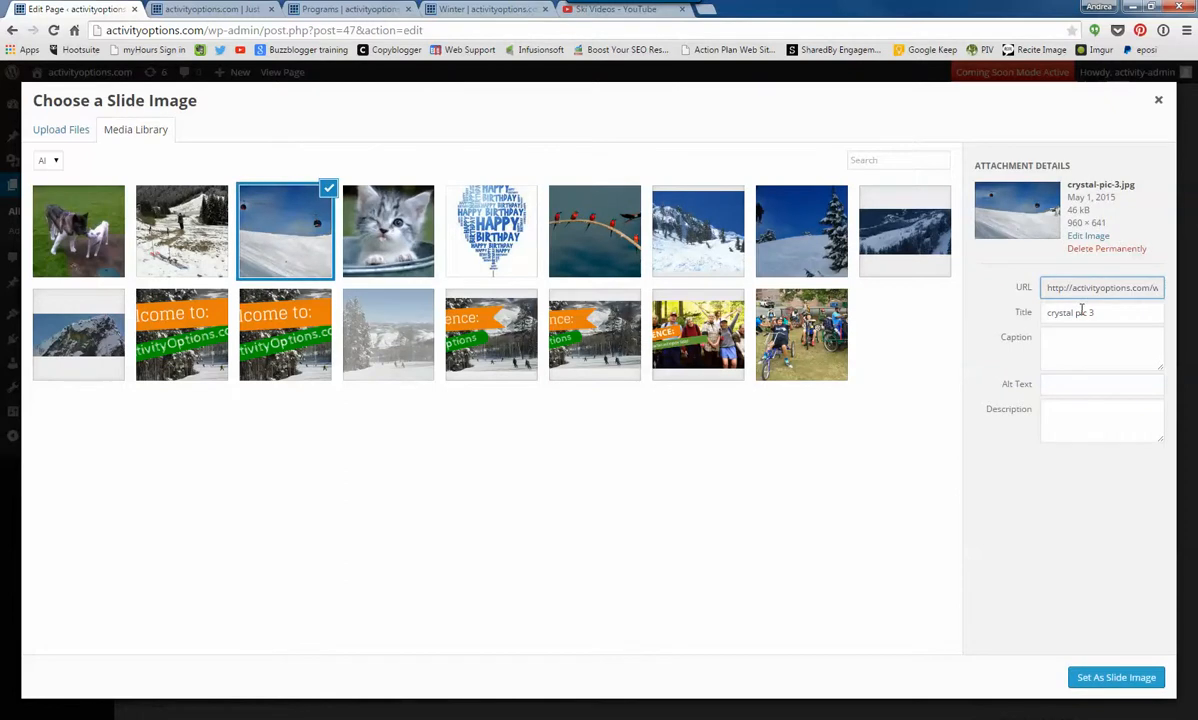
pyautogui.click(1095, 680)
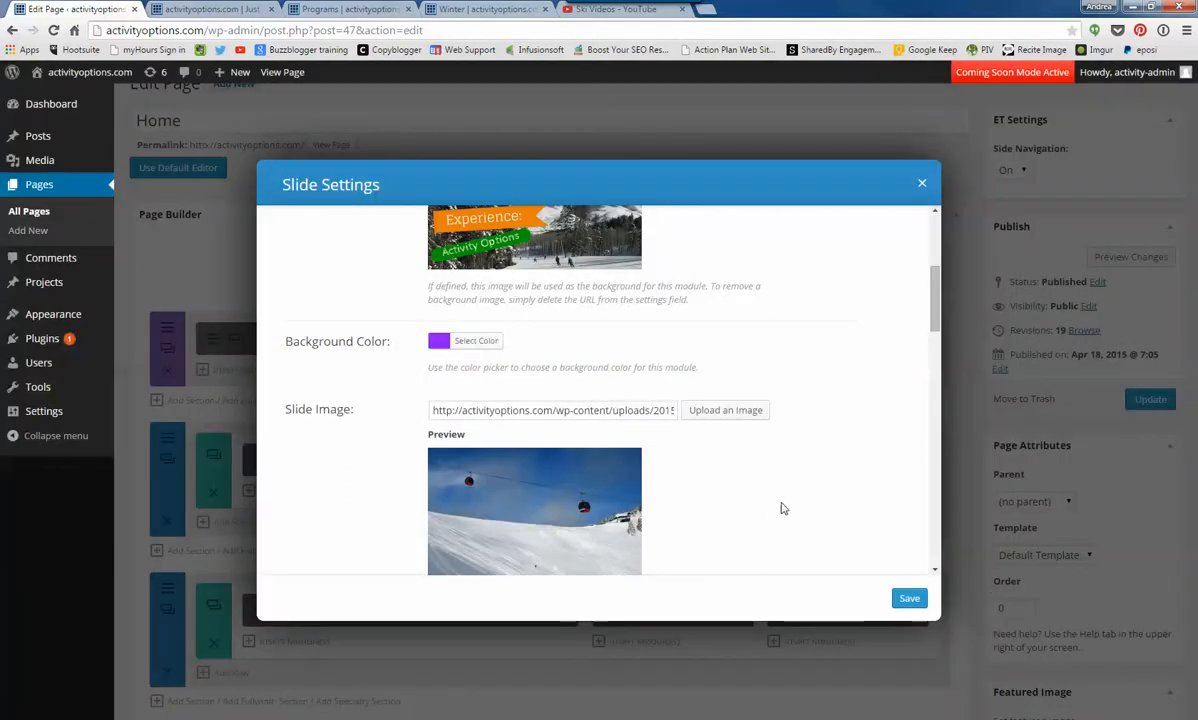
# - Save the slide and Fullwidth Slider settings and update the Home page
pyautogui.scroll(-3, 781, 507)
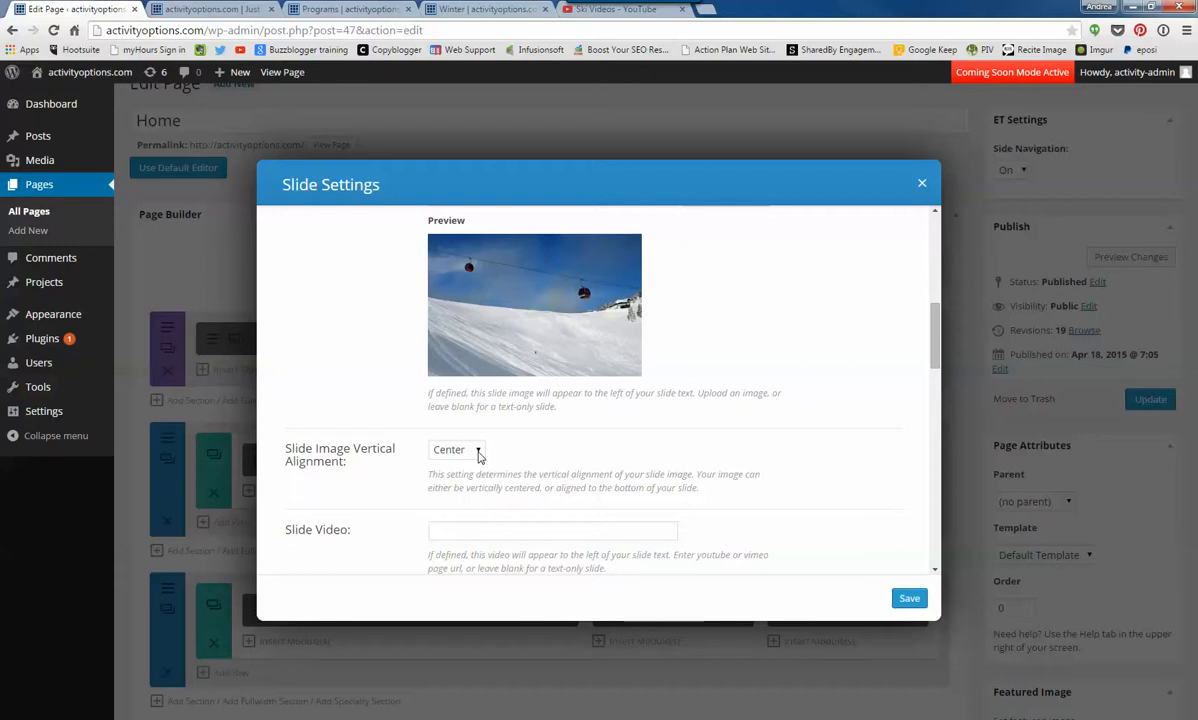
pyautogui.scroll(-3, 470, 445)
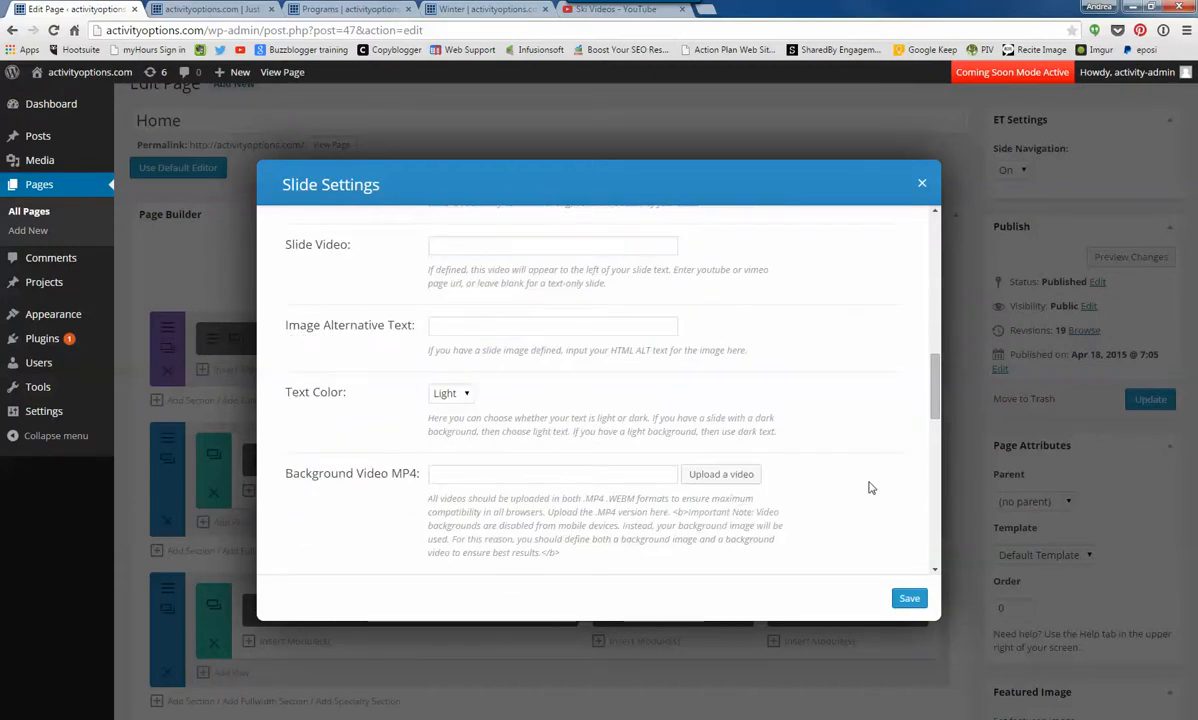
pyautogui.click(910, 598)
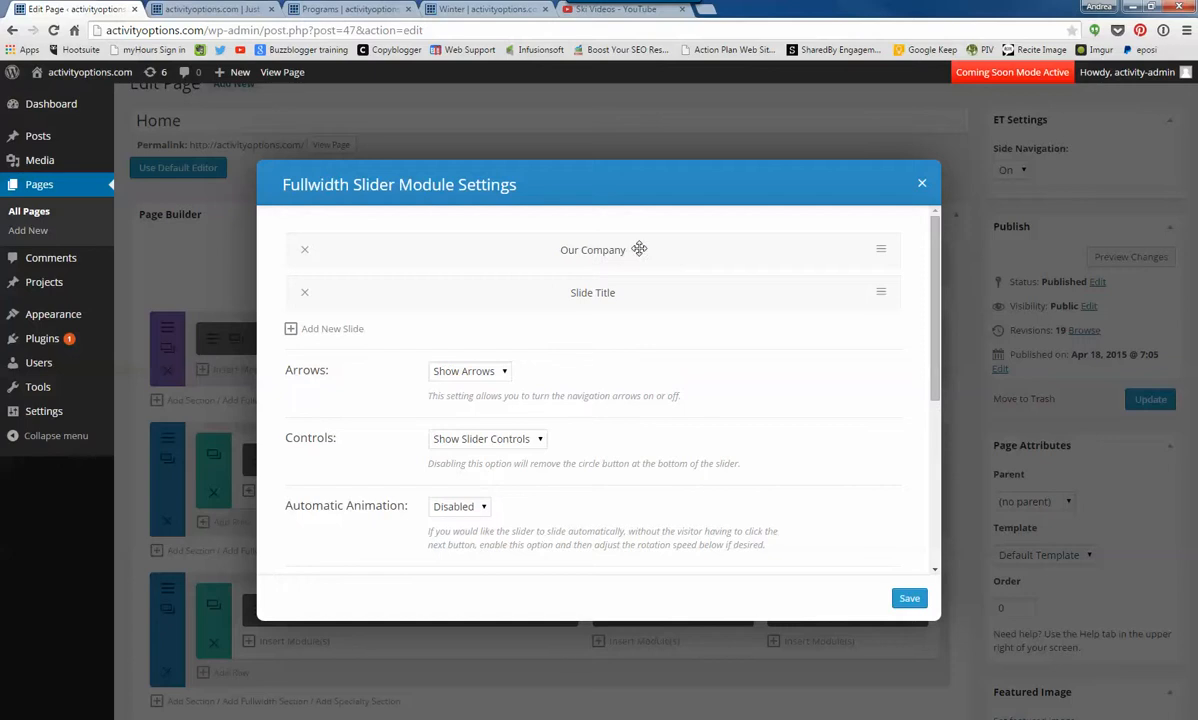
pyautogui.click(908, 598)
pyautogui.click(1150, 399)
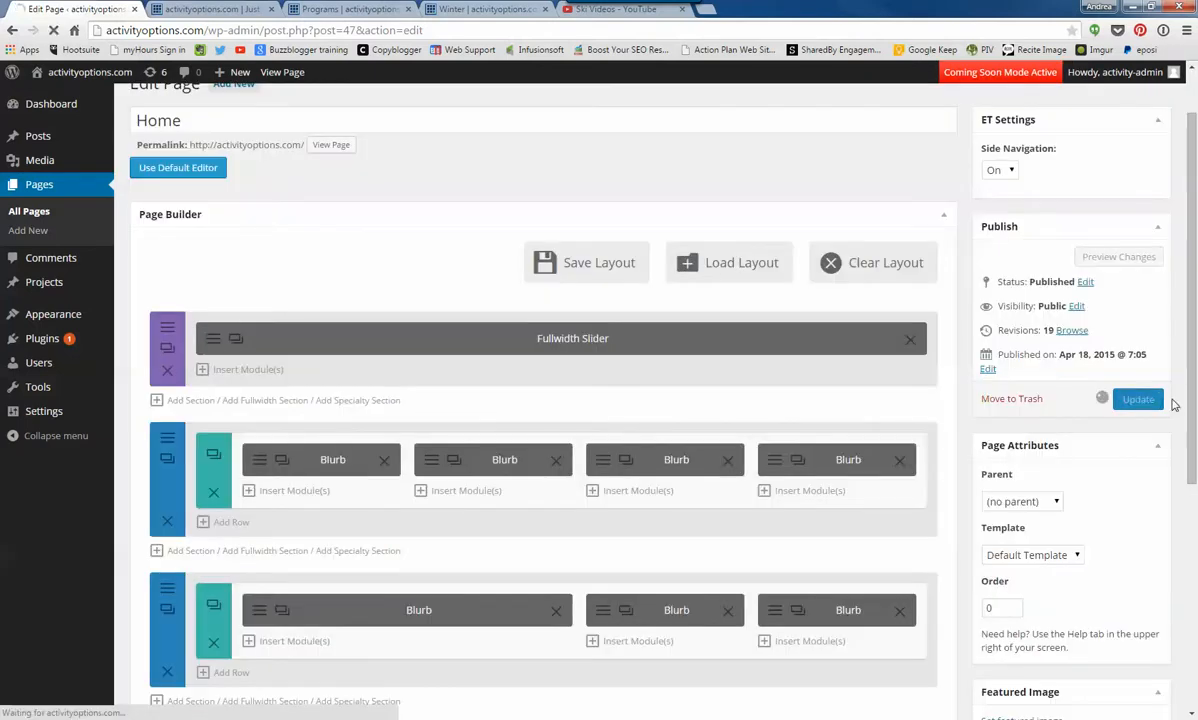
# - Reload the live home page and check the updated Our Company slide
pyautogui.click(195, 9)
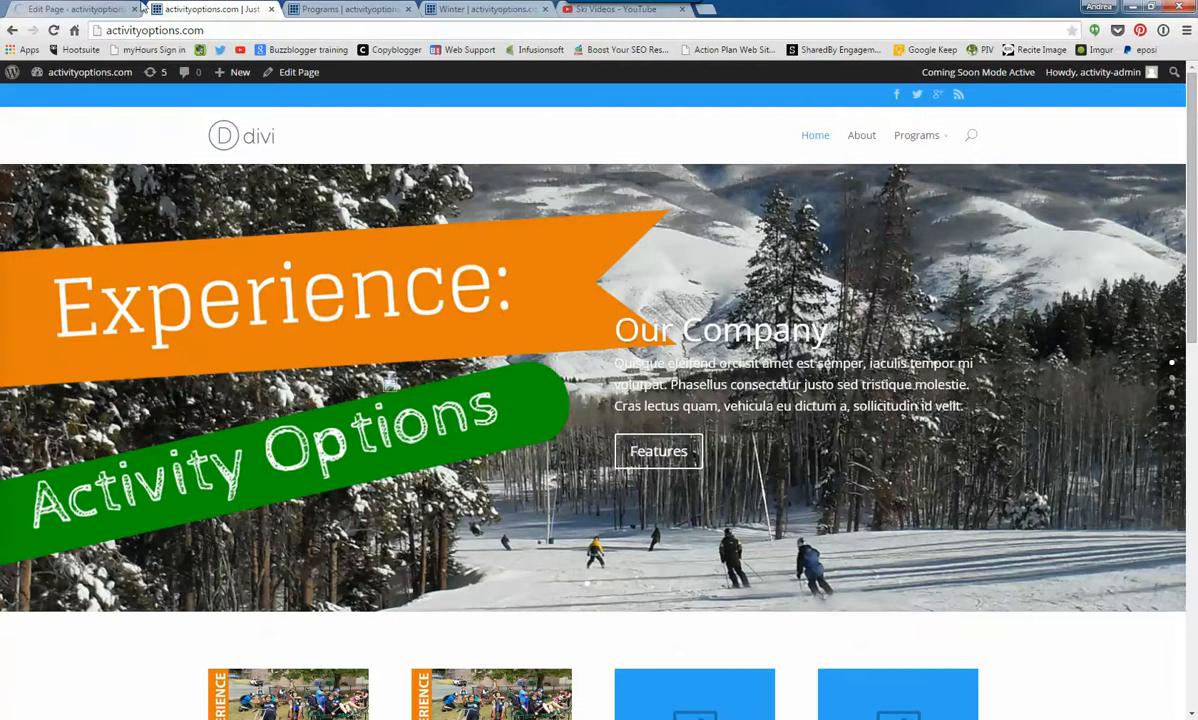
pyautogui.click(53, 31)
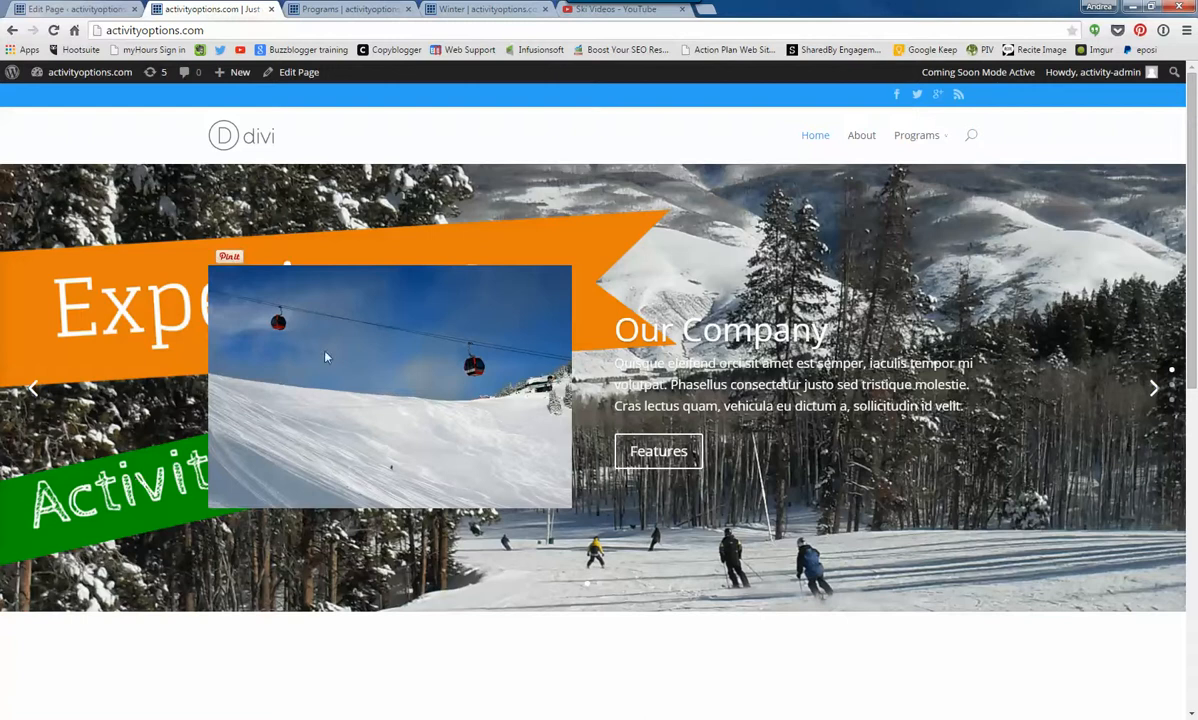
# - Clear the slide image from the Our Company slide in the Home page's Fullwidth Slider and save the slide
pyautogui.click(36, 12)
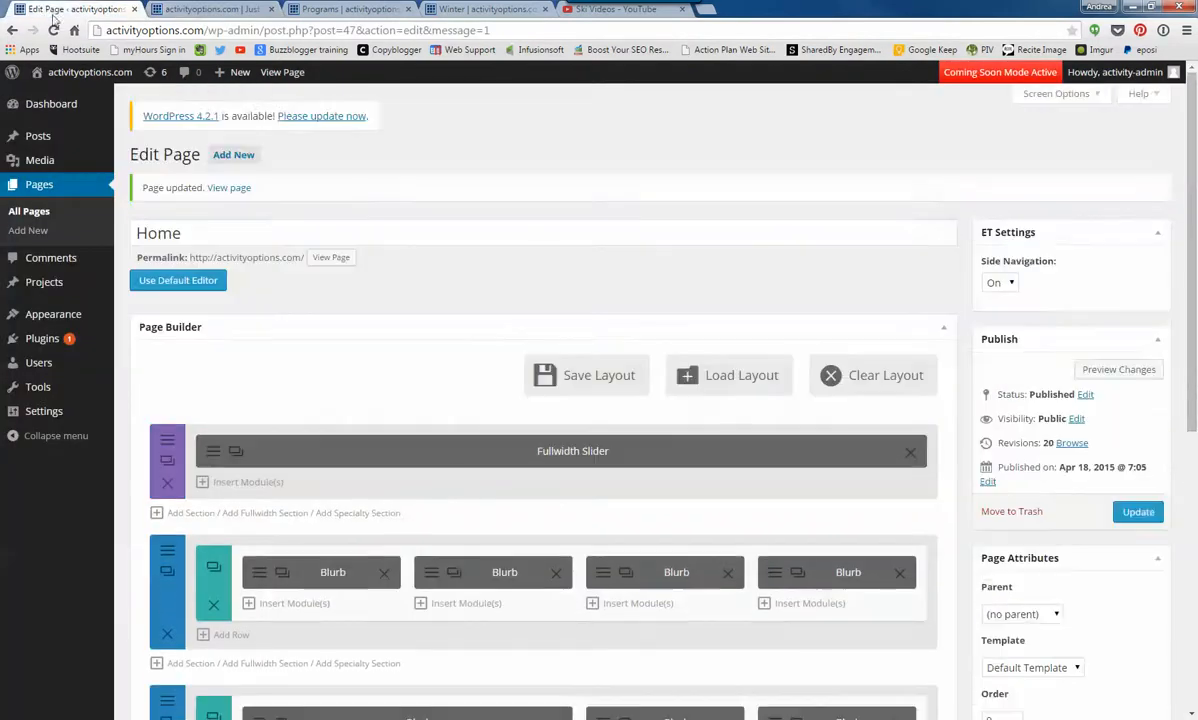
pyautogui.click(213, 454)
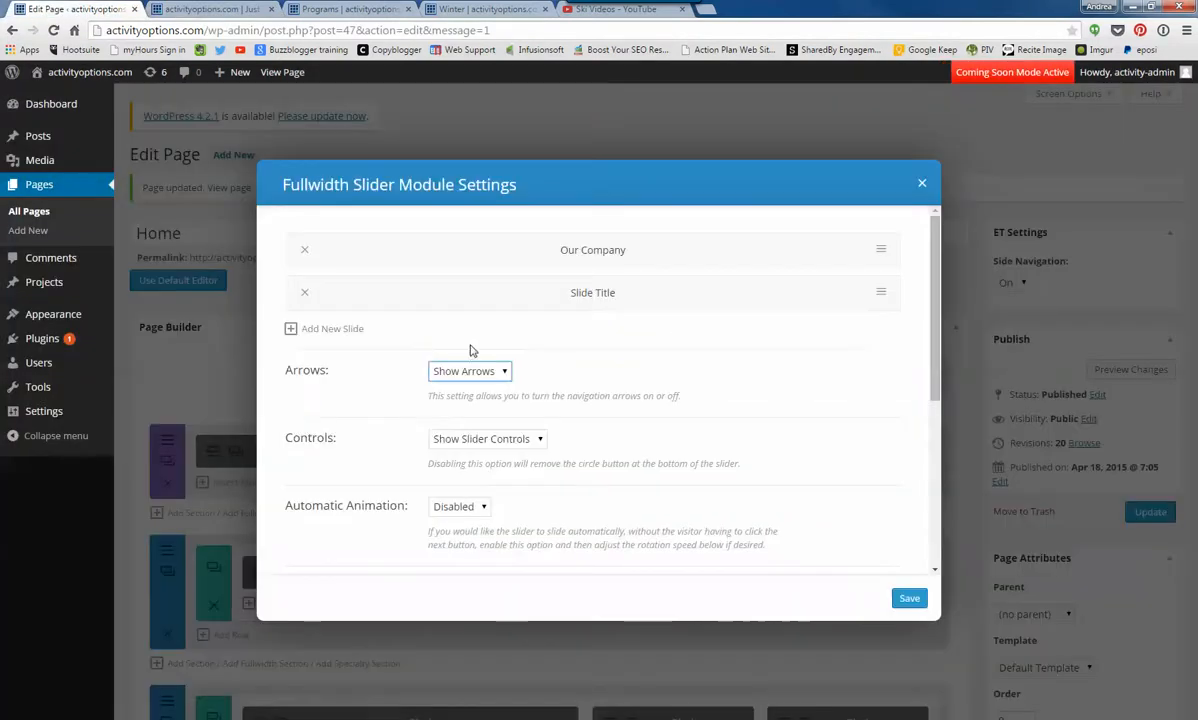
pyautogui.click(883, 252)
pyautogui.scroll(-2, 562, 434)
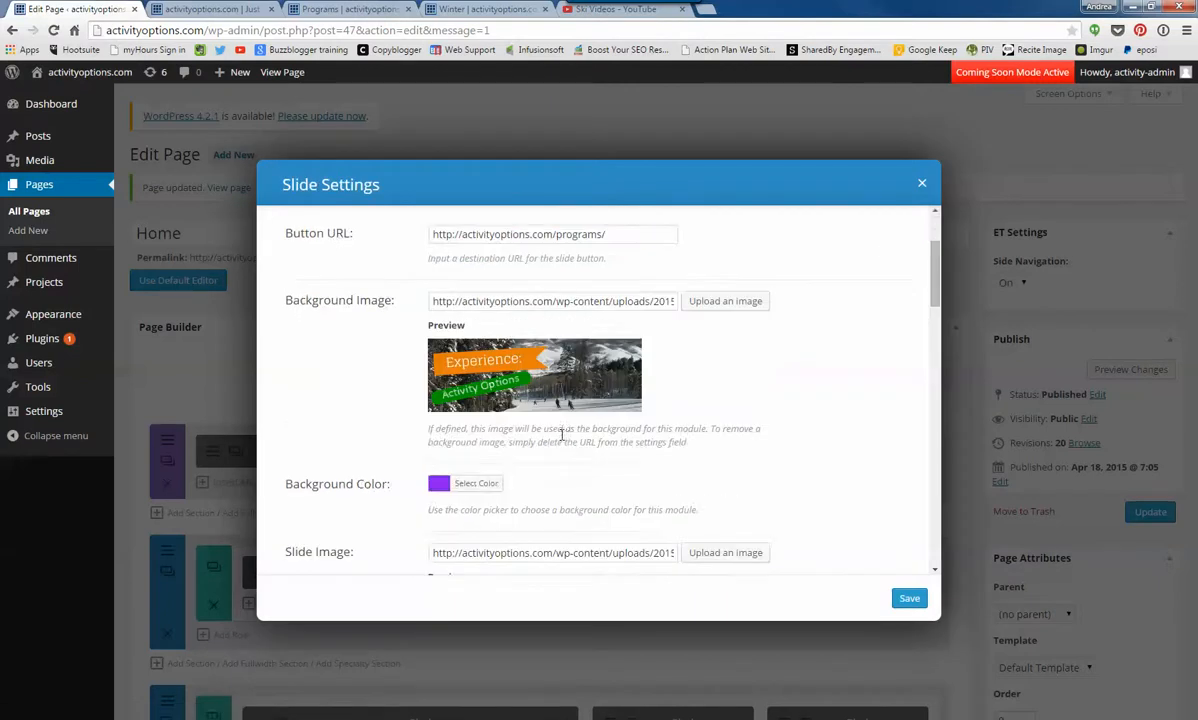
pyautogui.scroll(-2, 562, 434)
pyautogui.moveTo(435, 340); pyautogui.dragTo(728, 343)
pyautogui.press('BackSpace')
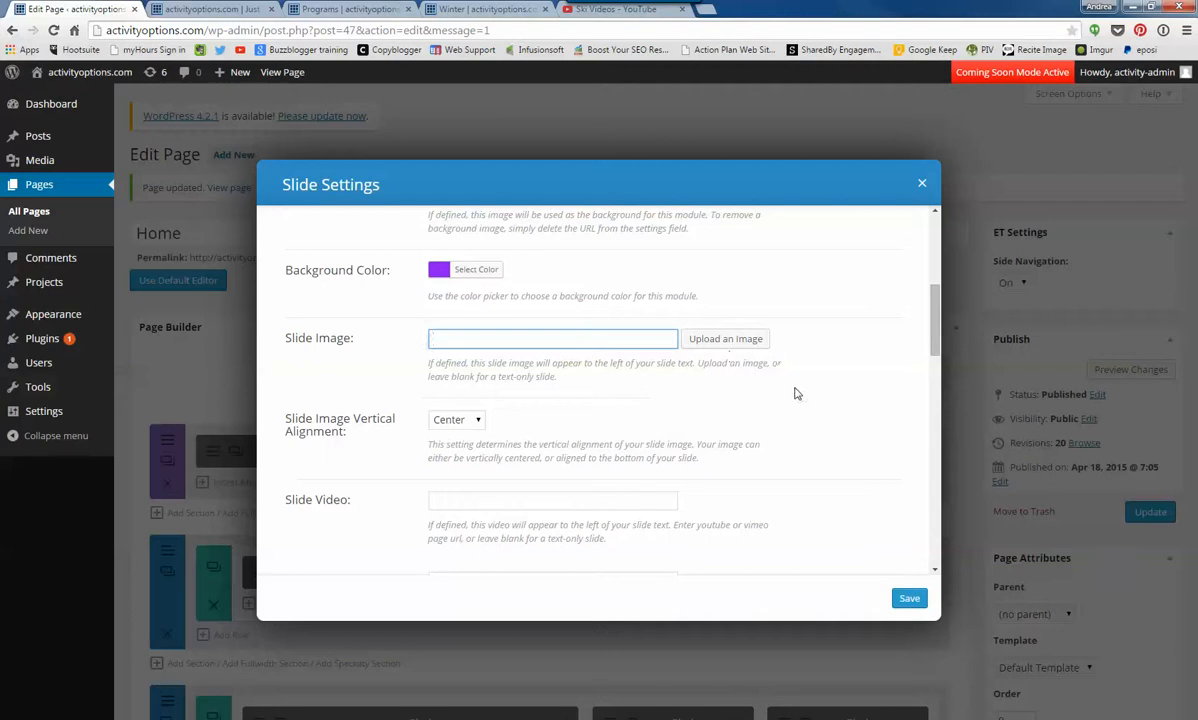
pyautogui.click(909, 597)
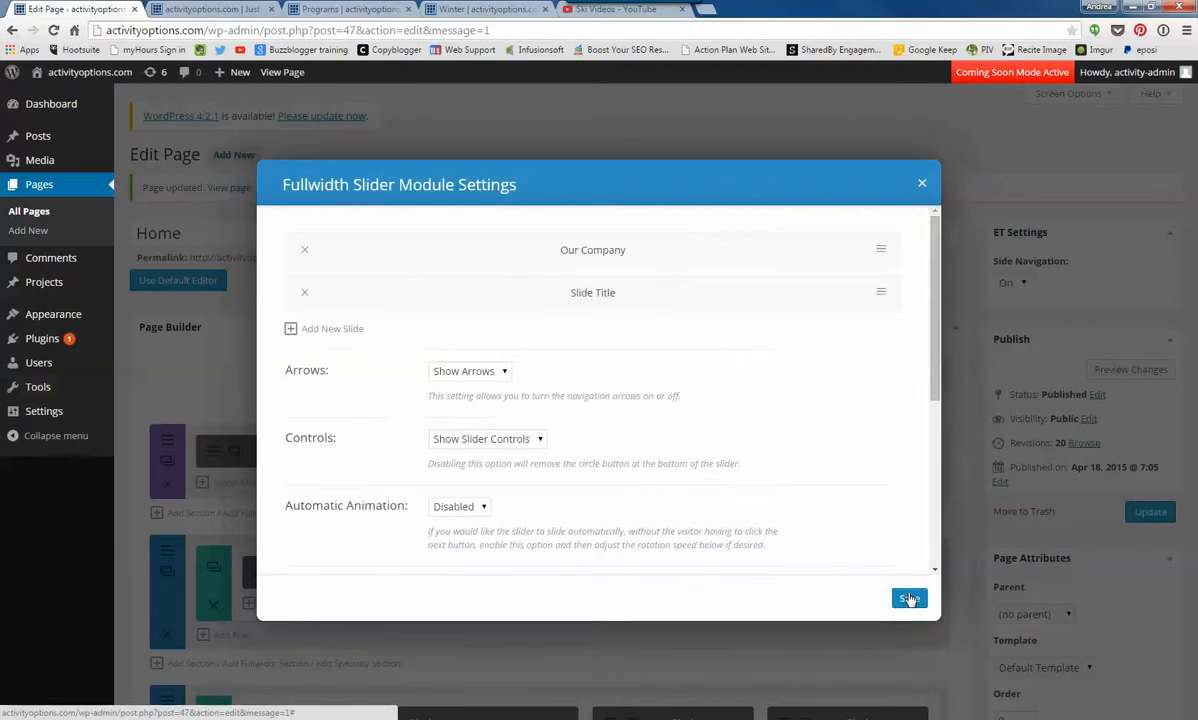
pyautogui.click(880, 294)
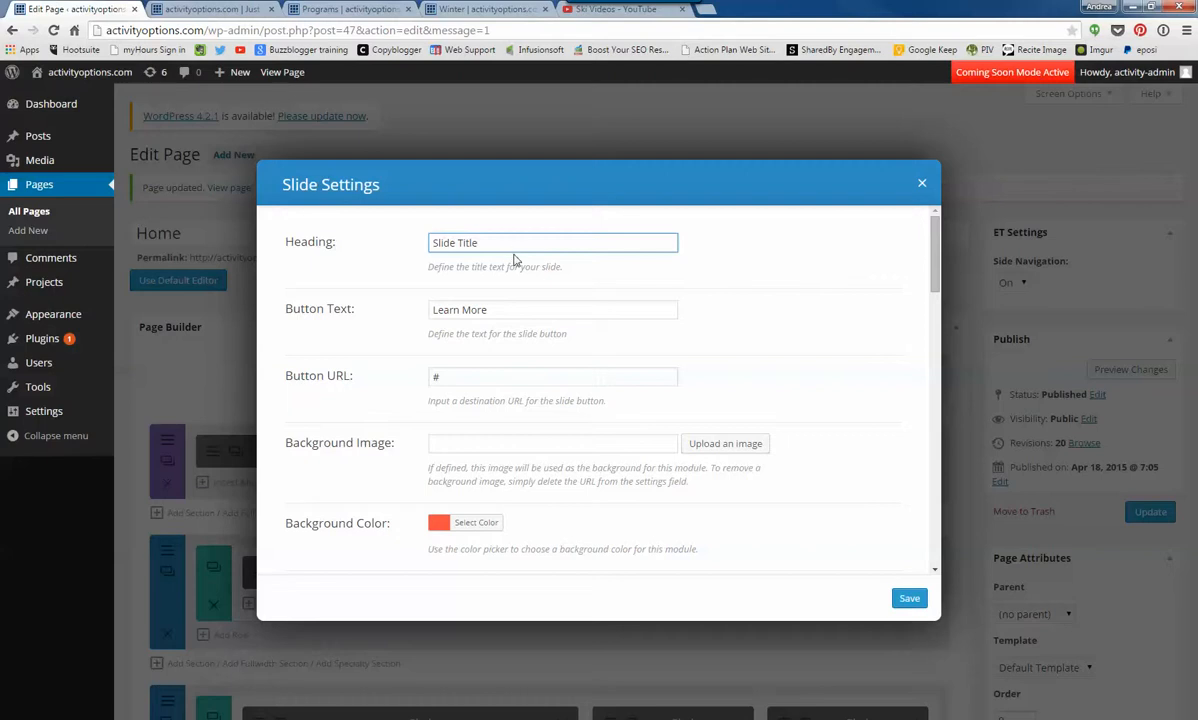
pyautogui.click(480, 8)
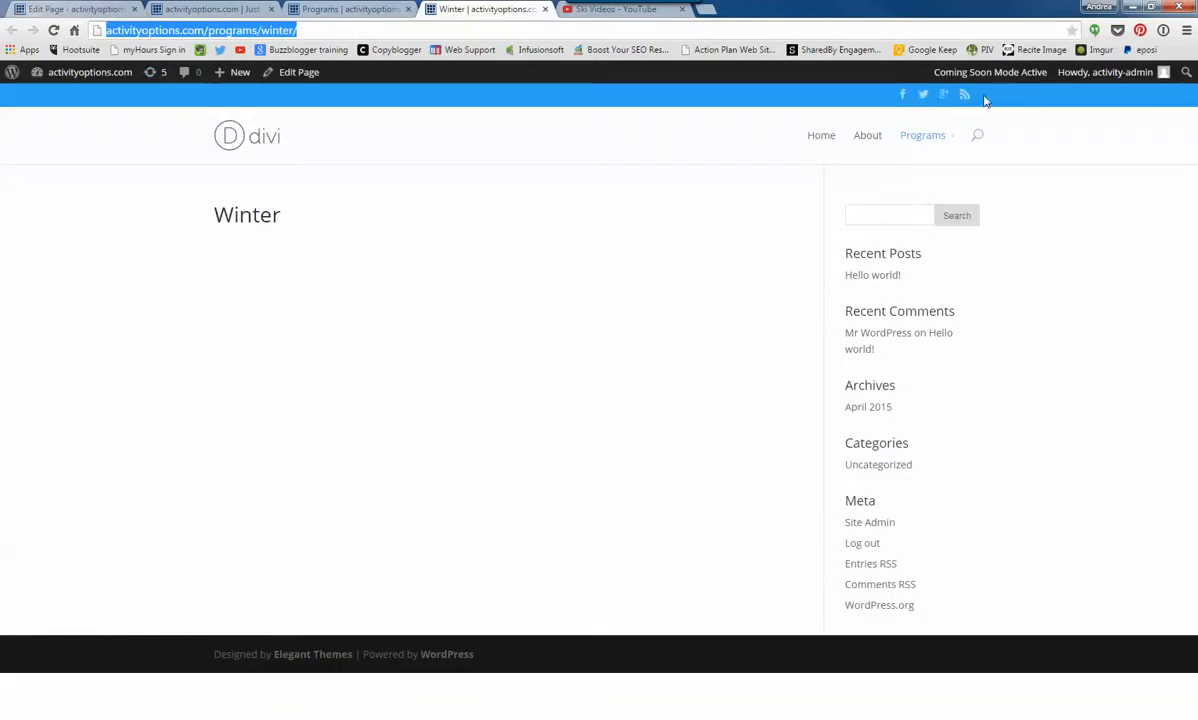
pyautogui.click(863, 141)
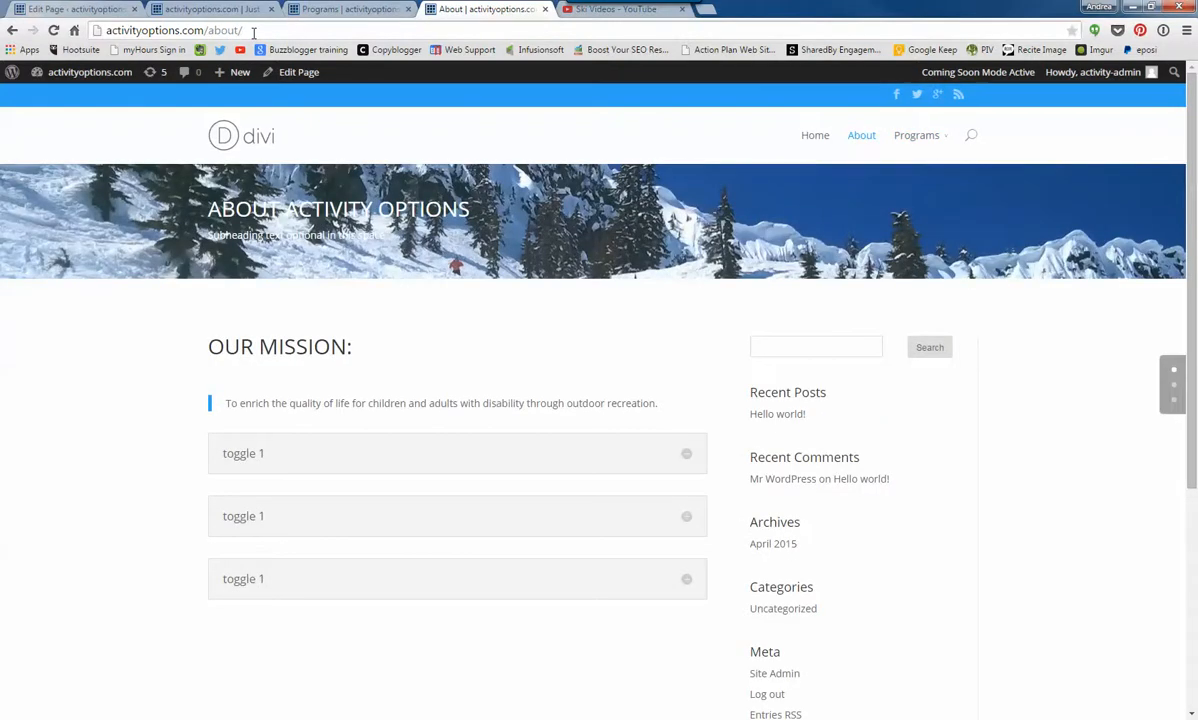
pyautogui.click(254, 33)
pyautogui.rightClick(254, 32)
pyautogui.click(278, 87)
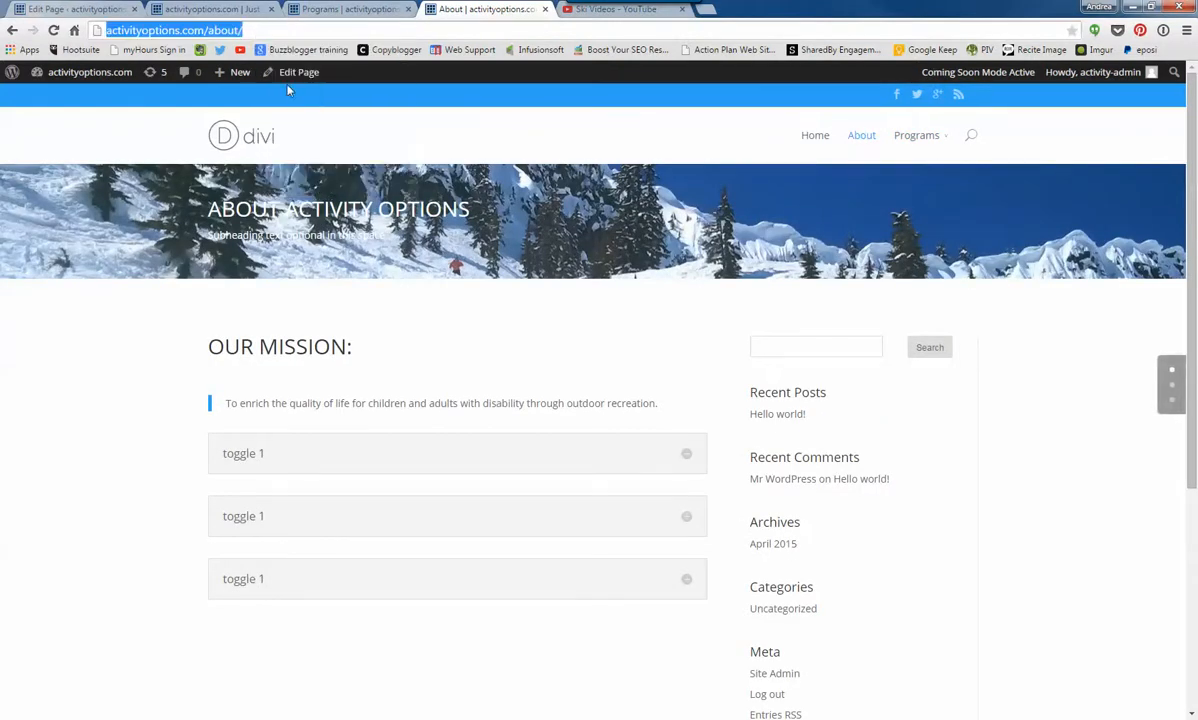
pyautogui.click(105, 9)
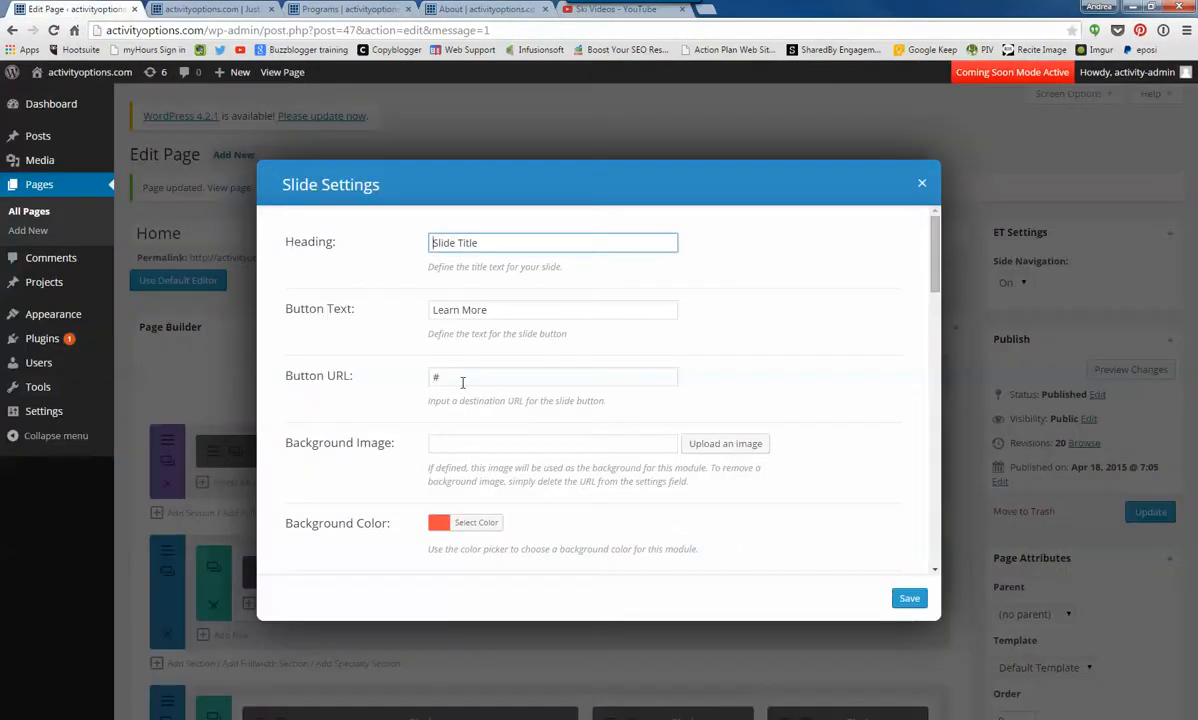
pyautogui.moveTo(456, 377); pyautogui.dragTo(381, 377)
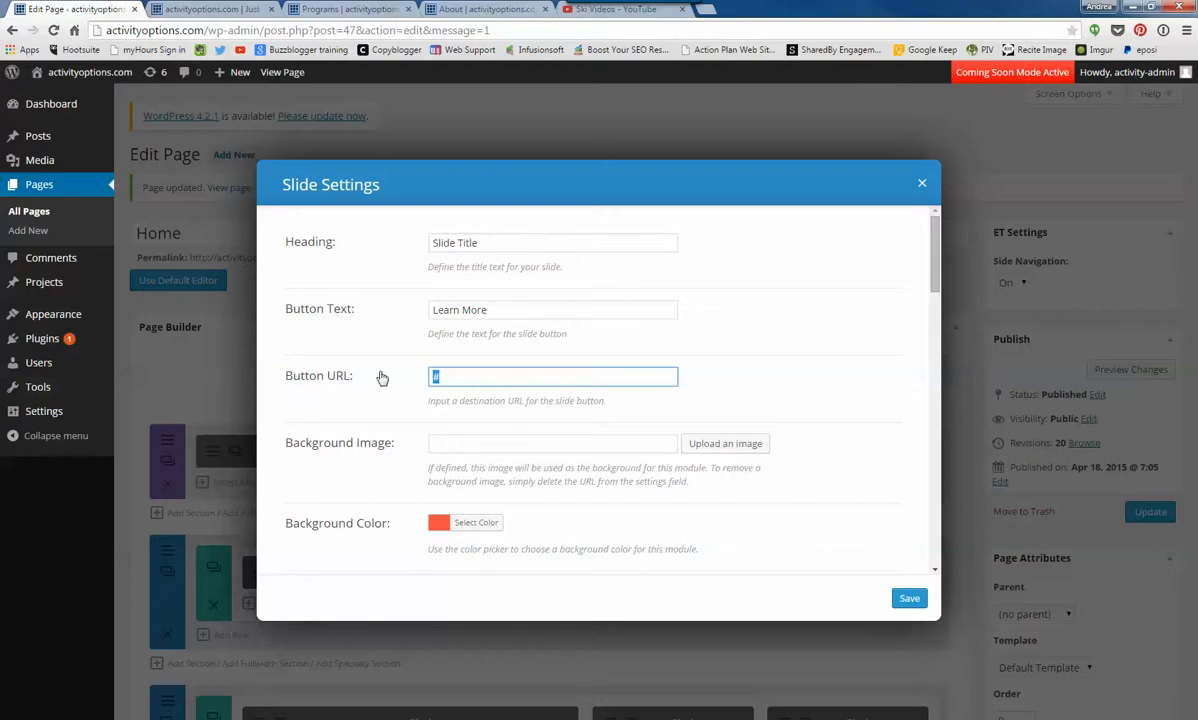
pyautogui.hotkey('ctrl', 'v')
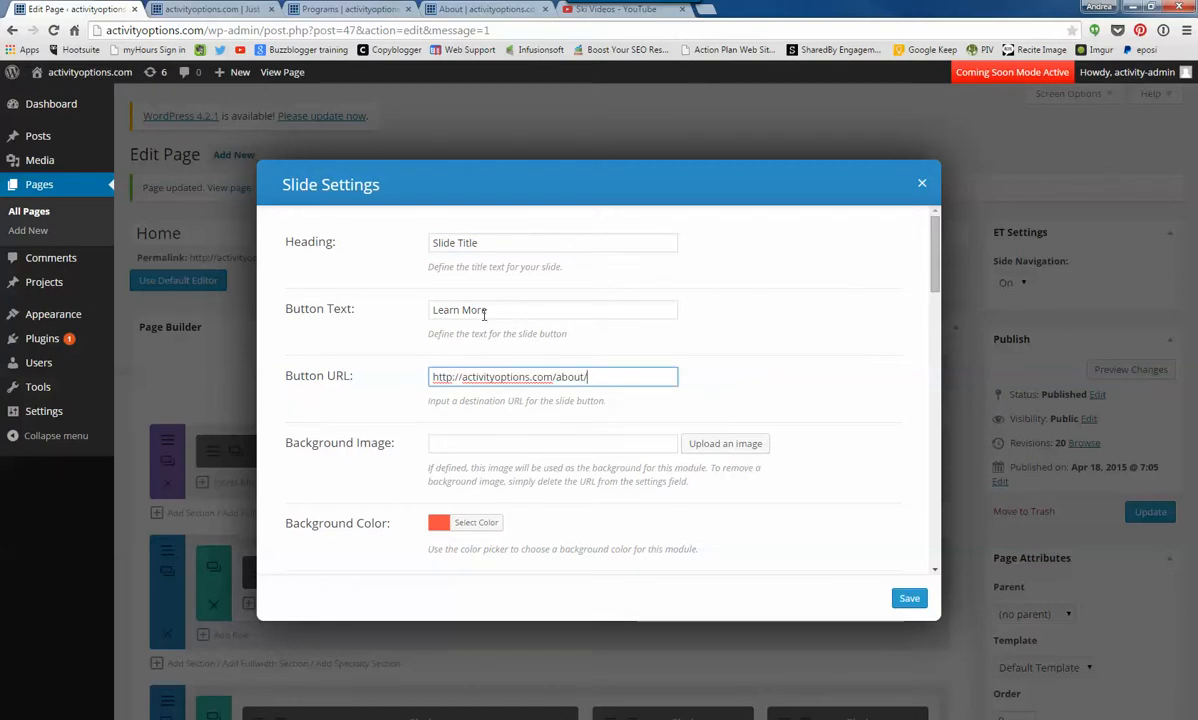
# - Replace the second slide's button text with ABOUT PAGE LINK
pyautogui.moveTo(485, 313); pyautogui.dragTo(333, 309)
pyautogui.write('about page')
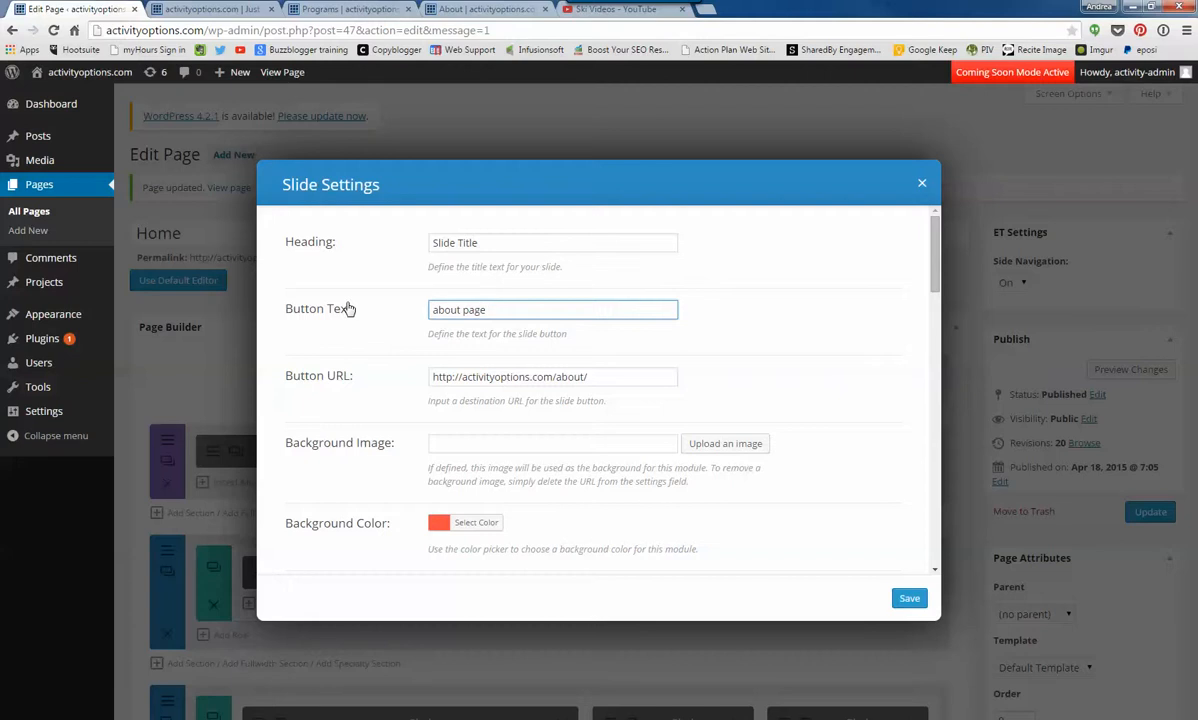
pyautogui.write(' link')
pyautogui.moveTo(507, 311); pyautogui.dragTo(214, 291)
pyautogui.write('ABOUT PAGE LINK')
# - Set the gondola picture crystal-pic-3.jpg from the media library as the second slide's background image
pyautogui.click(709, 446)
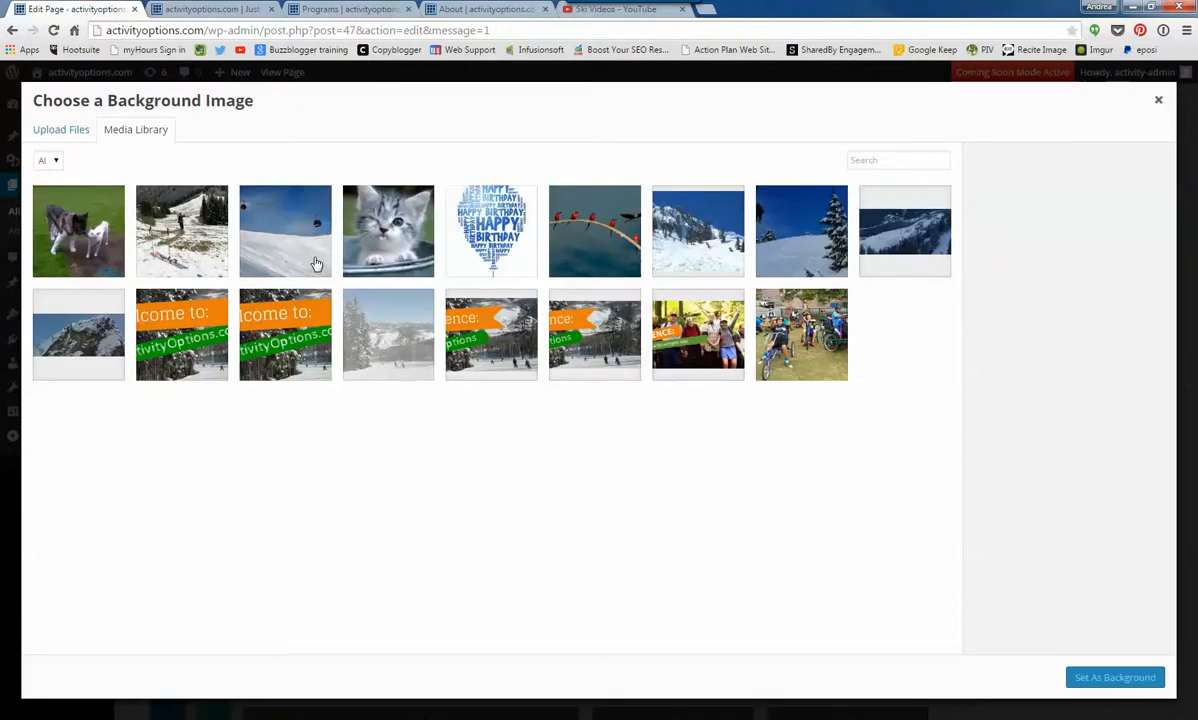
pyautogui.click(315, 263)
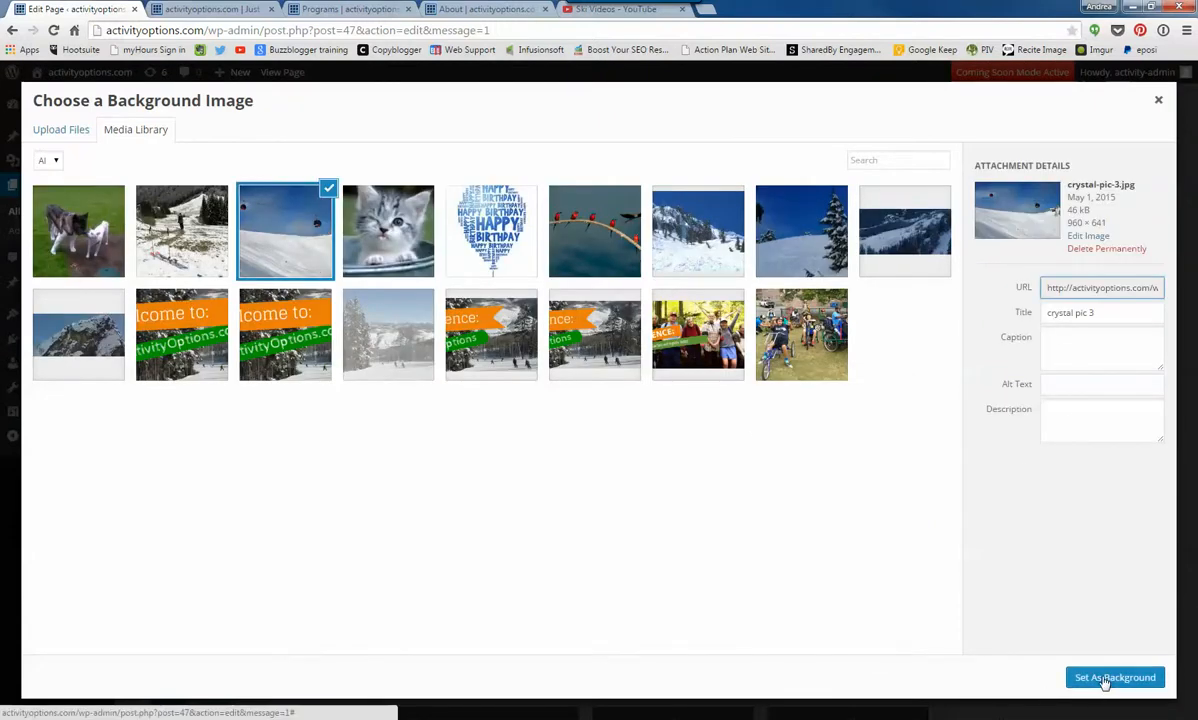
pyautogui.click(1103, 680)
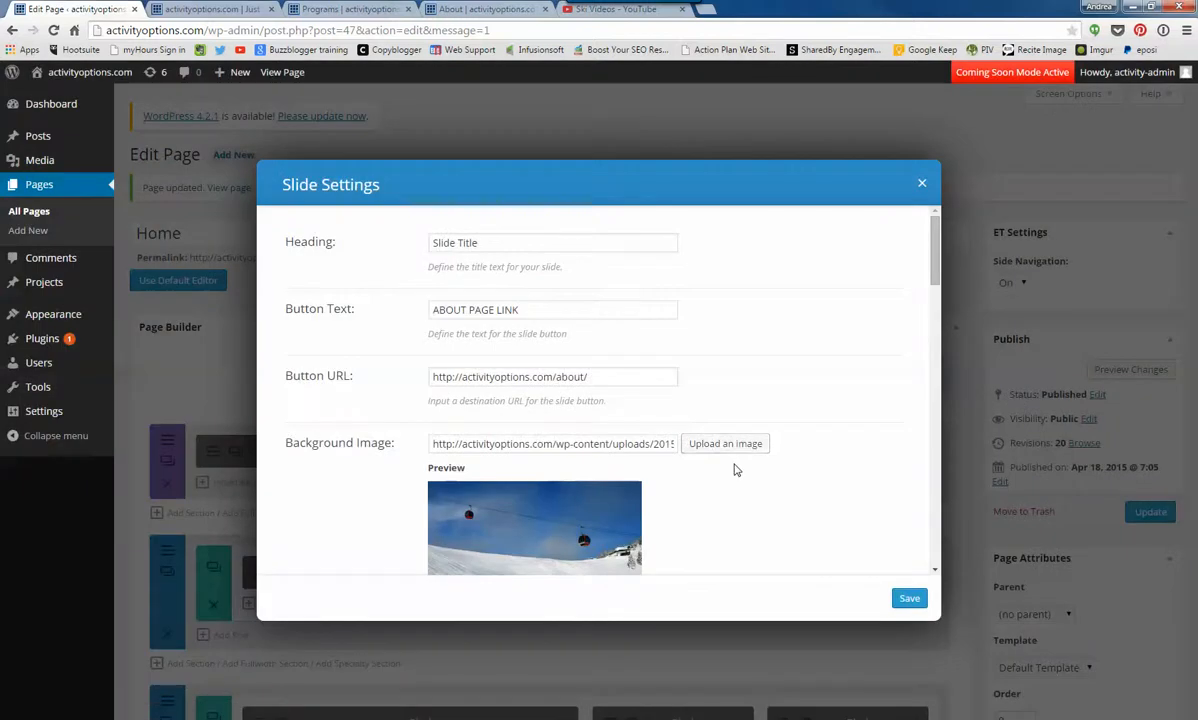
# - Switch to YouTube, open the Use Your Hips video from the Ski Videos playlist and pause it
pyautogui.scroll(-2, 735, 468)
pyautogui.scroll(-2, 735, 468)
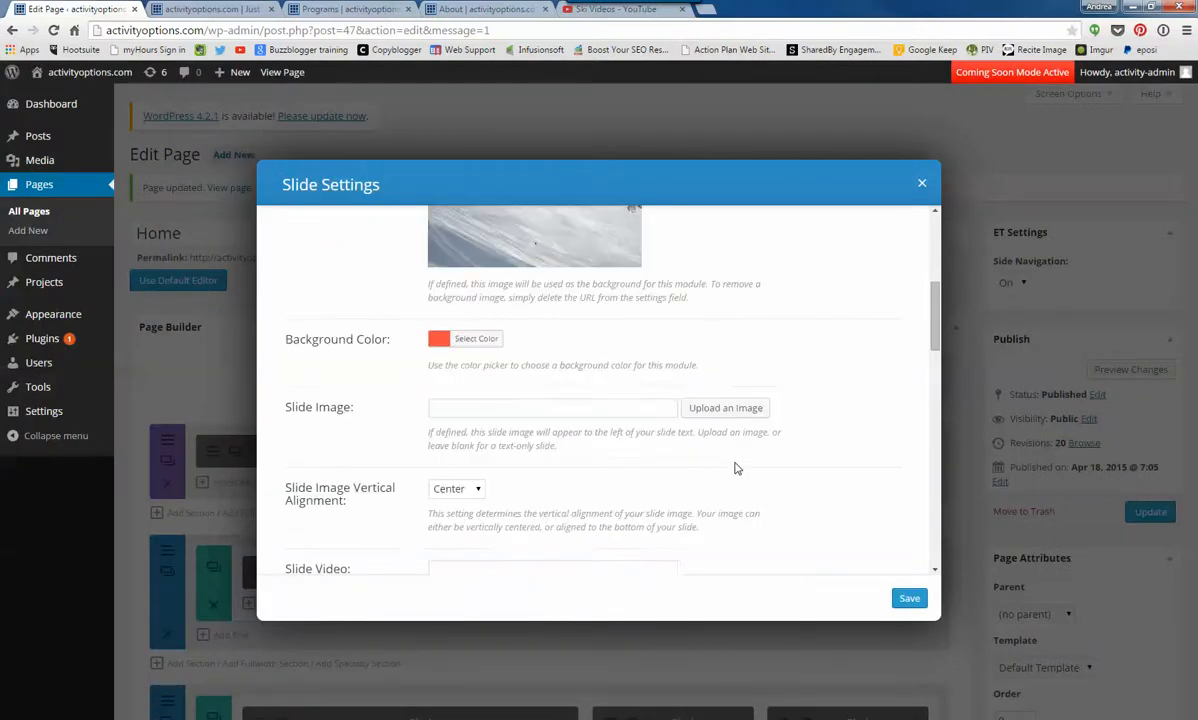
pyautogui.scroll(-1, 735, 468)
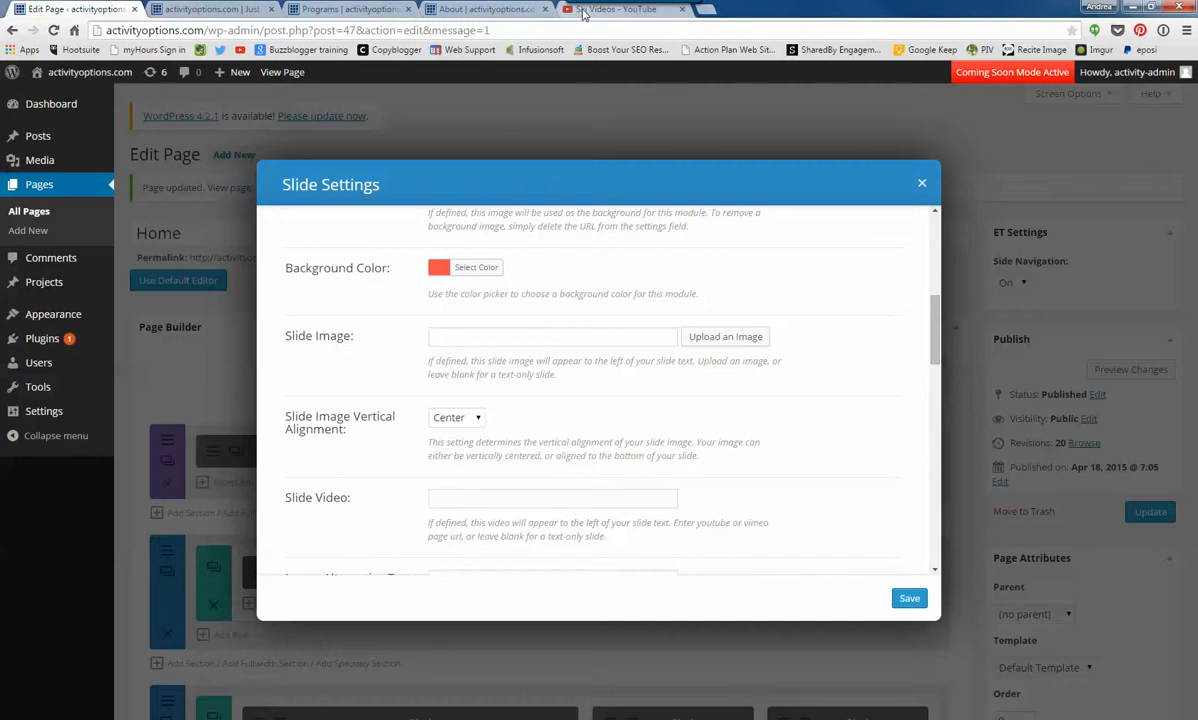
pyautogui.click(655, 13)
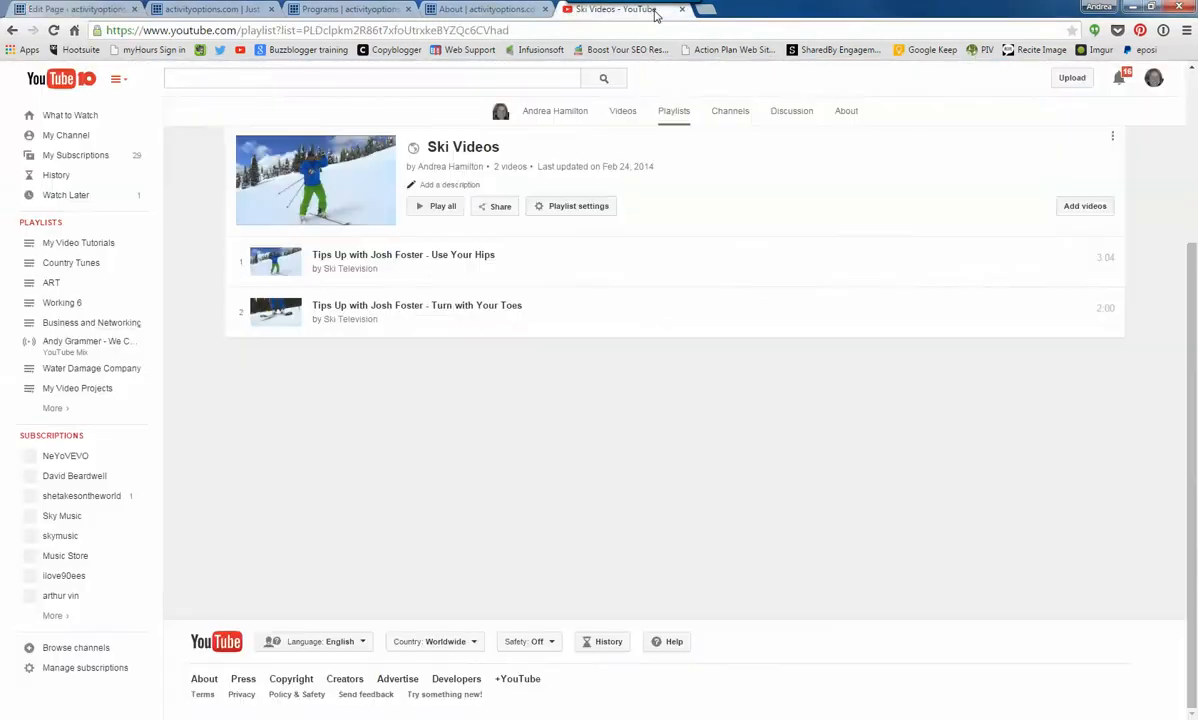
pyautogui.click(385, 257)
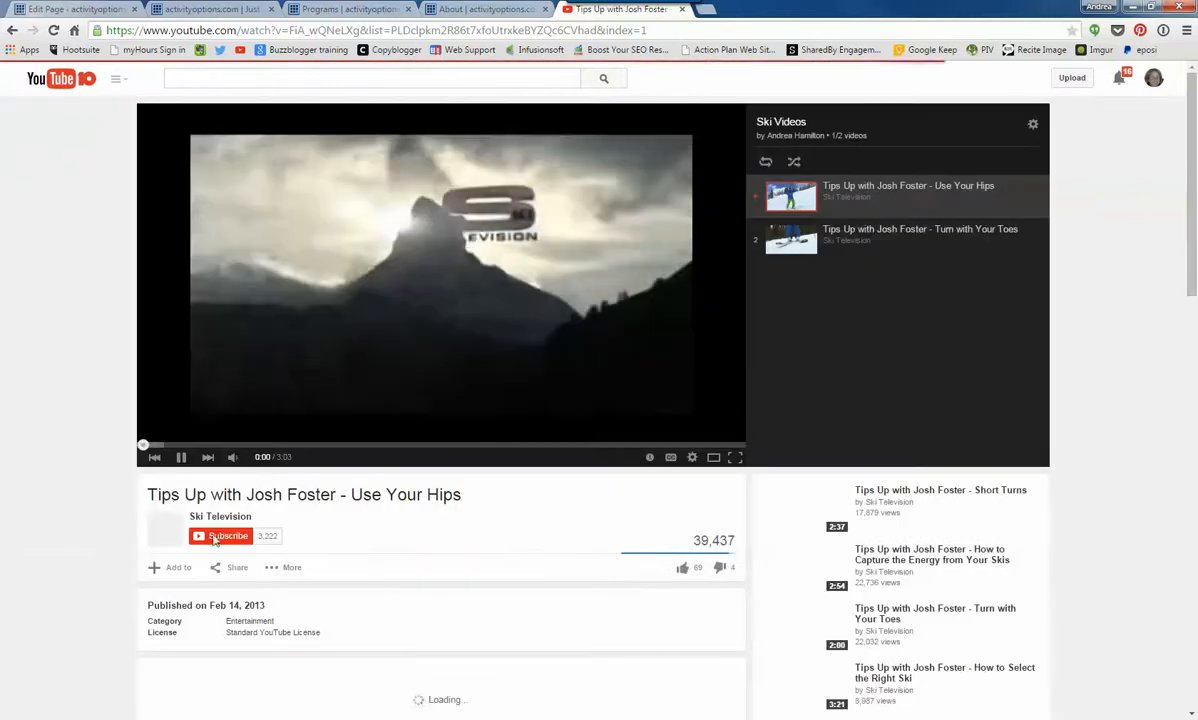
pyautogui.click(181, 457)
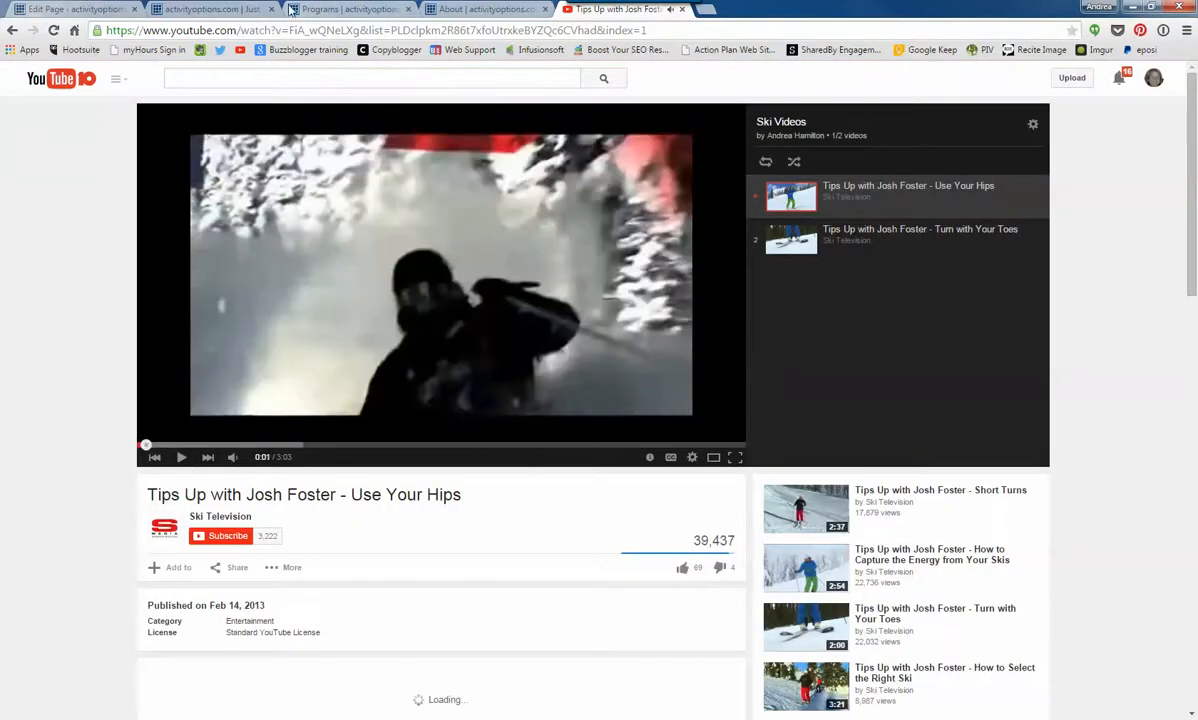
# - Copy the ski video's share link with the playlist option turned off
pyautogui.click(237, 567)
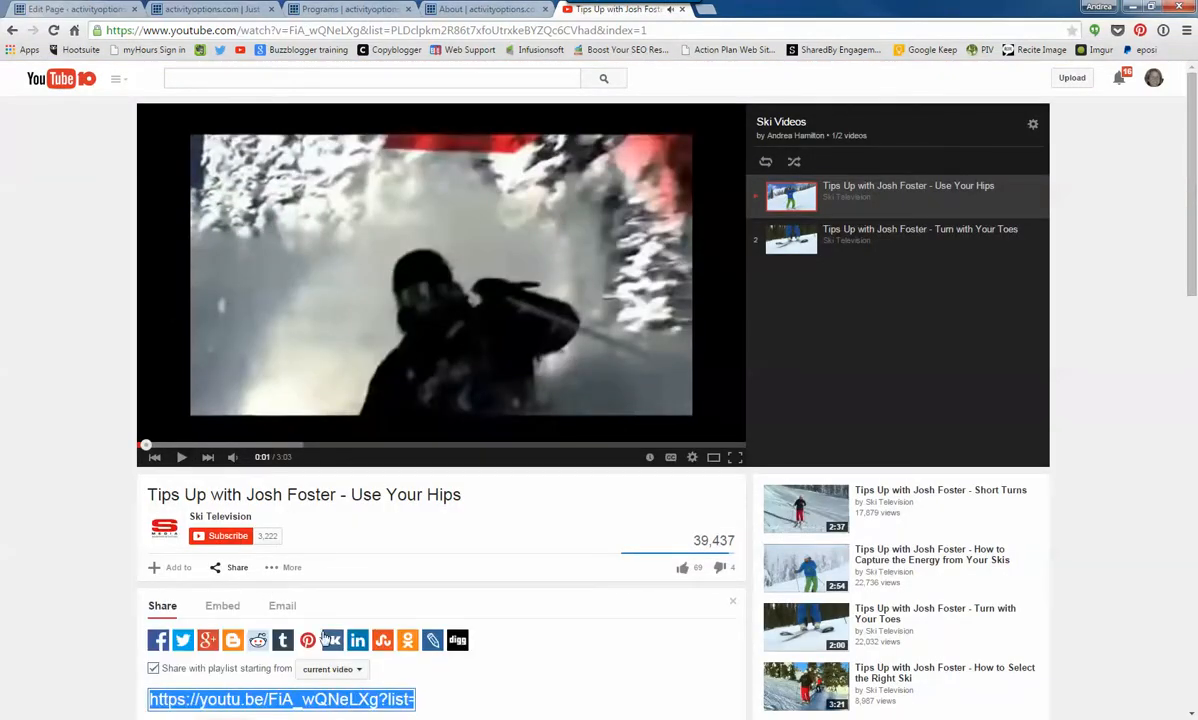
pyautogui.scroll(-3, 320, 650)
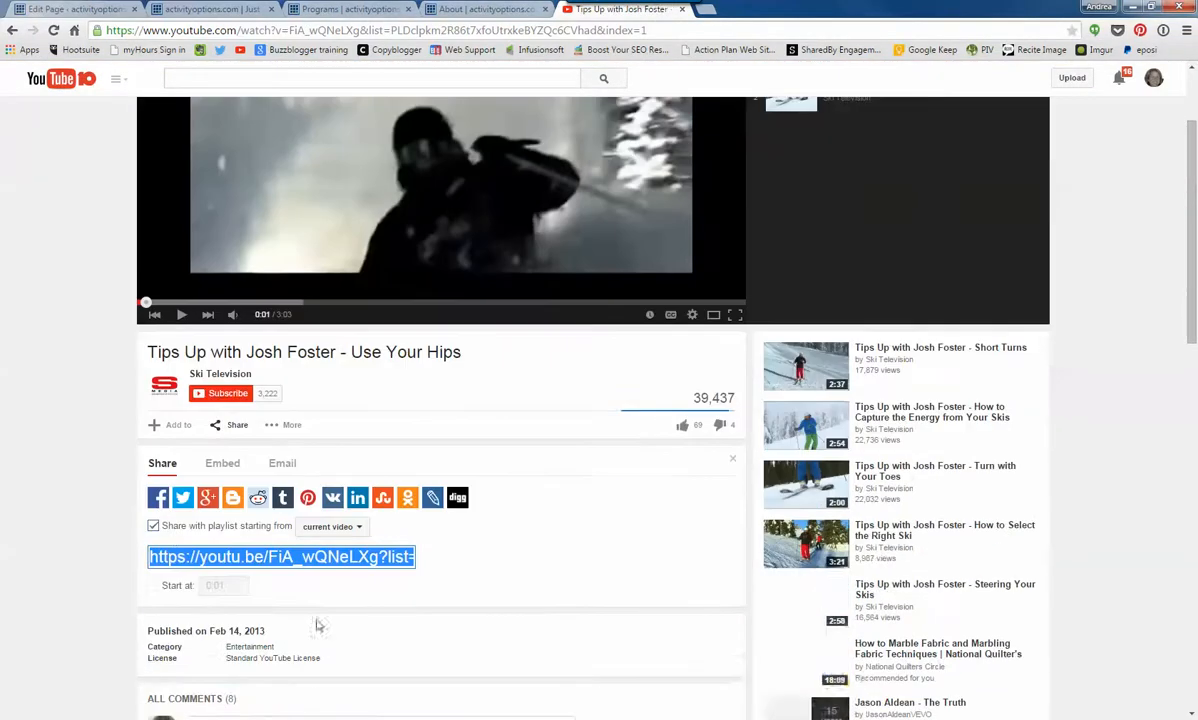
pyautogui.click(154, 527)
pyautogui.click(352, 558)
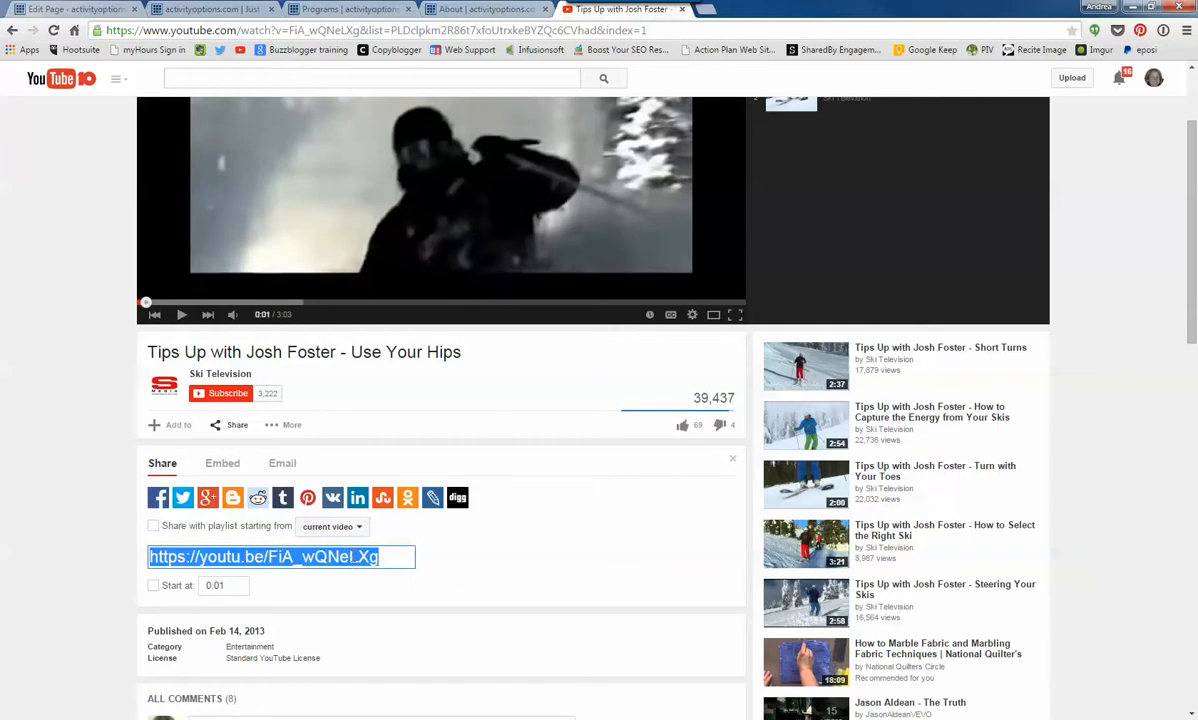
pyautogui.rightClick(348, 556)
pyautogui.click(390, 328)
pyautogui.click(70, 9)
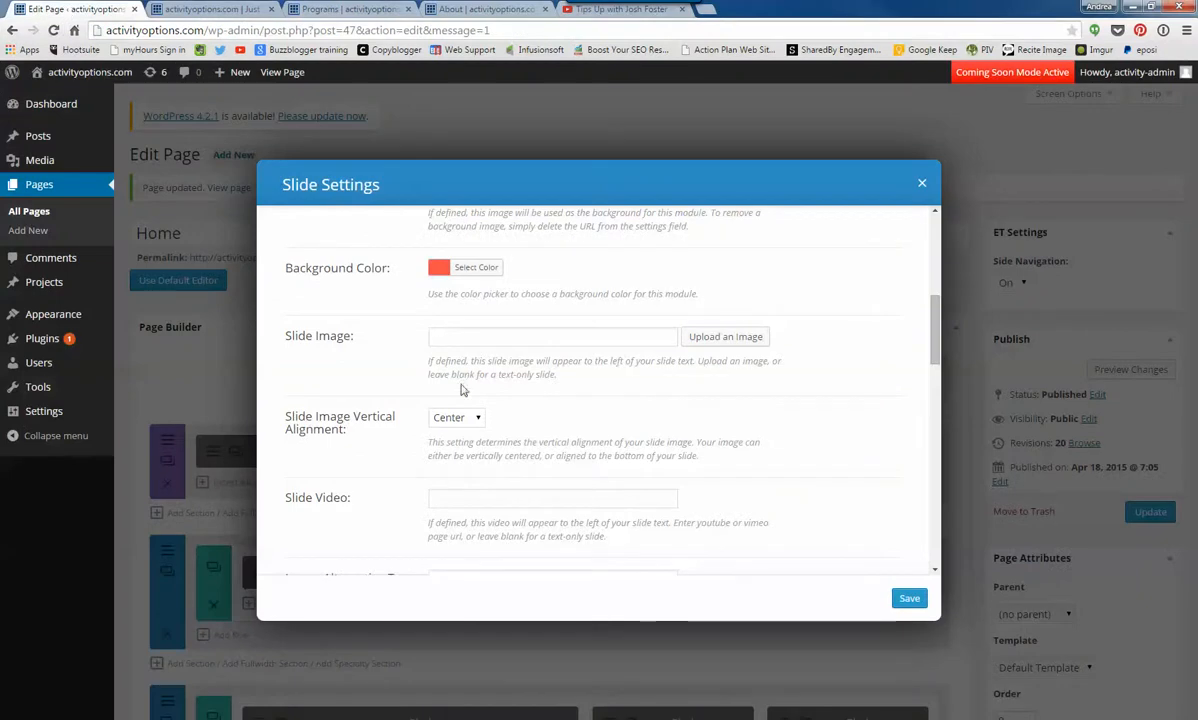
pyautogui.click(455, 499)
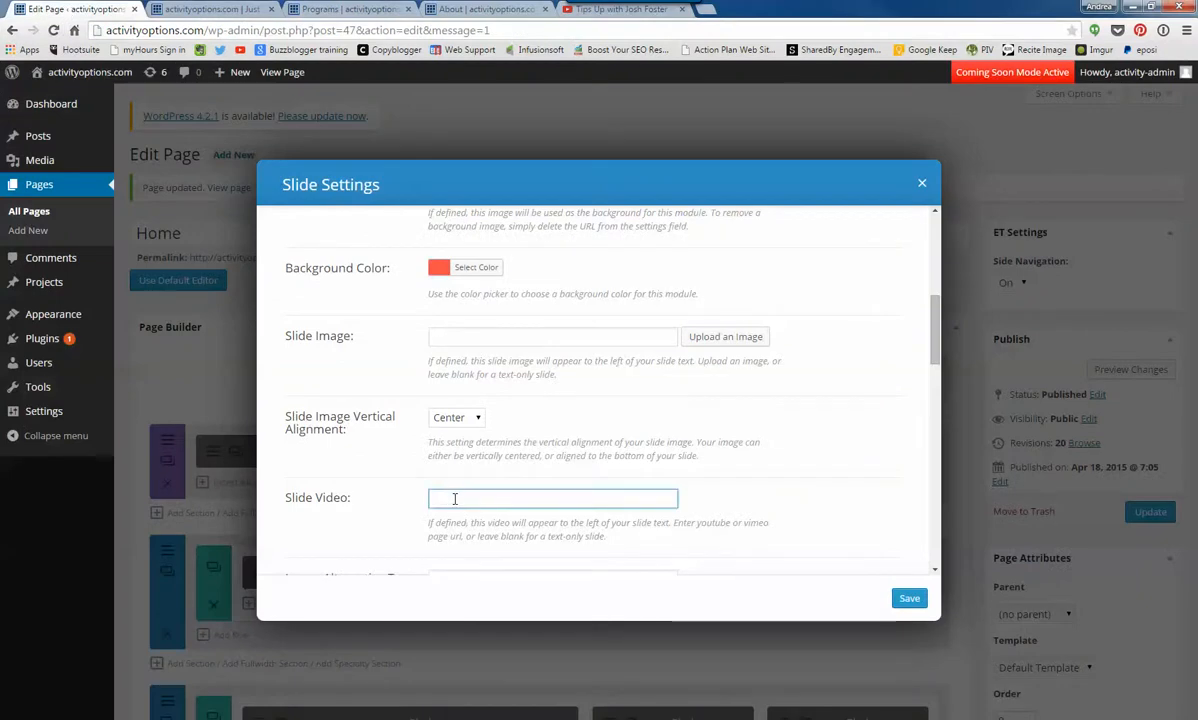
pyautogui.rightClick(458, 503)
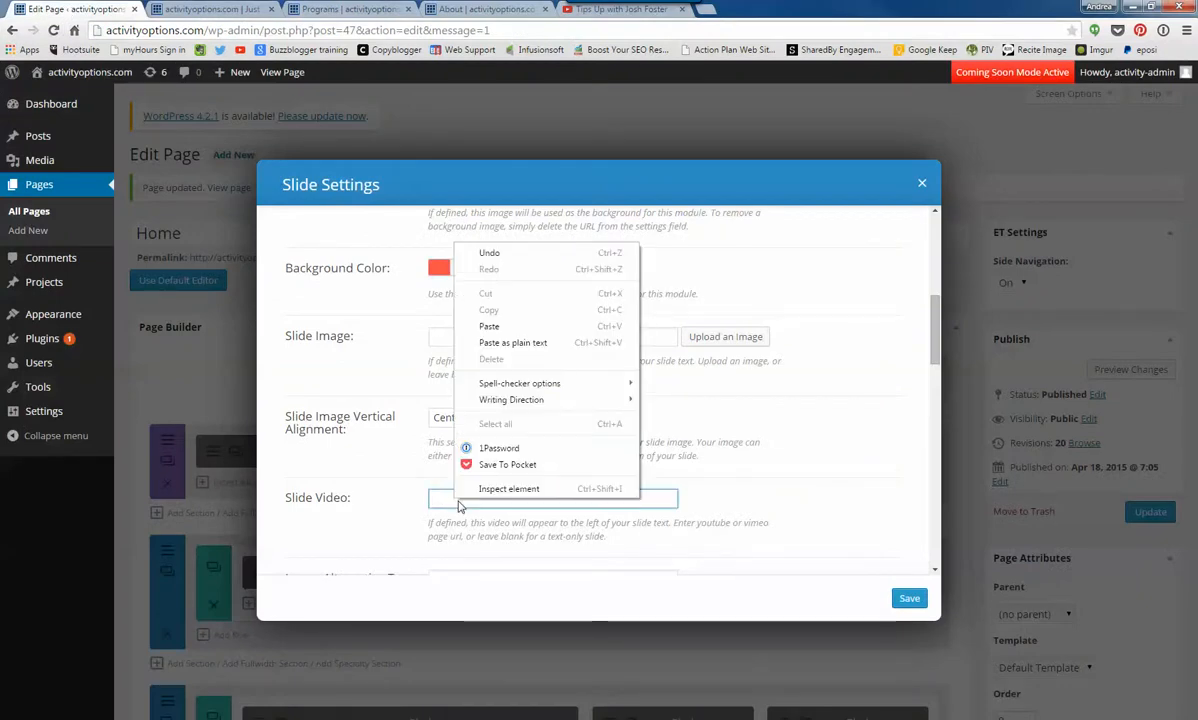
pyautogui.click(486, 326)
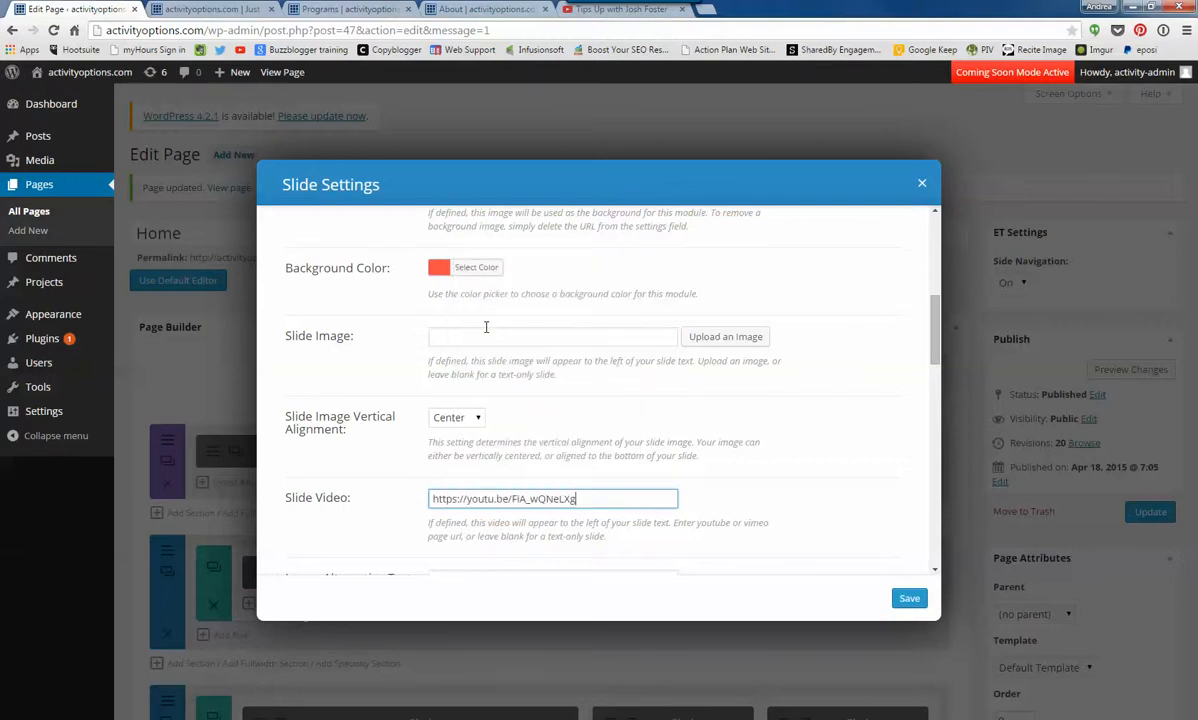
# - Review the second slide's remaining options, save the slide and Fullwidth Slider settings, and update the Home page
pyautogui.scroll(-3, 760, 440)
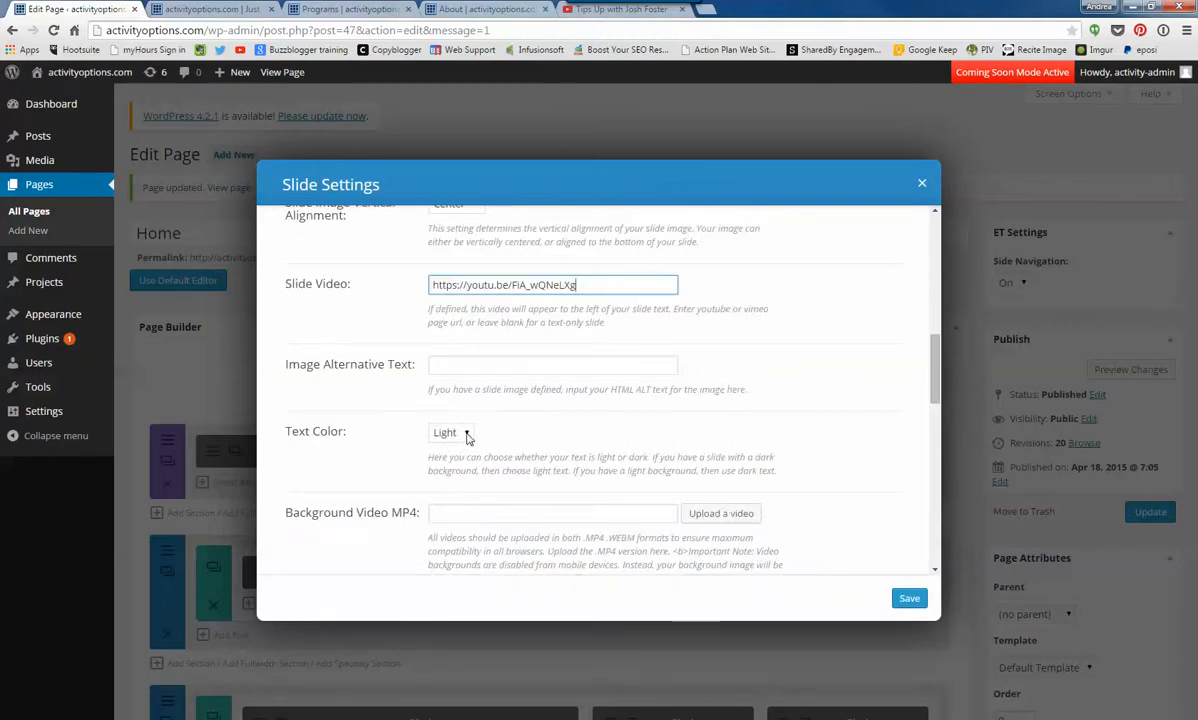
pyautogui.scroll(-6, 466, 437)
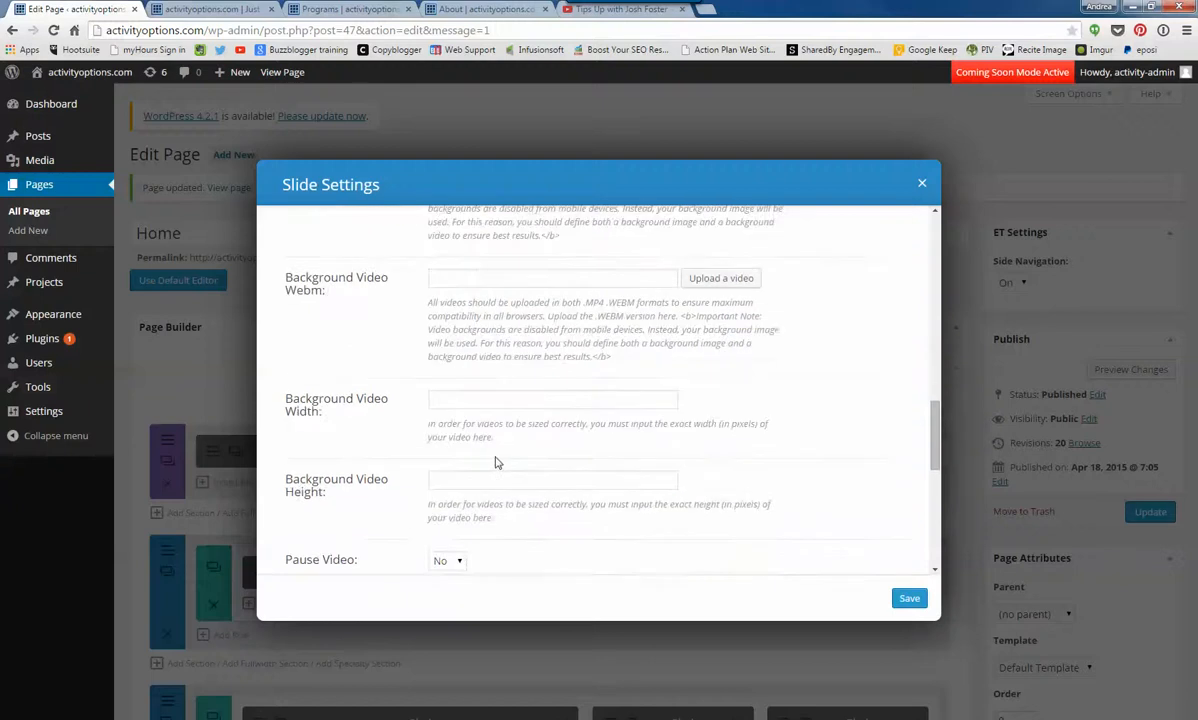
pyautogui.scroll(2, 500, 454)
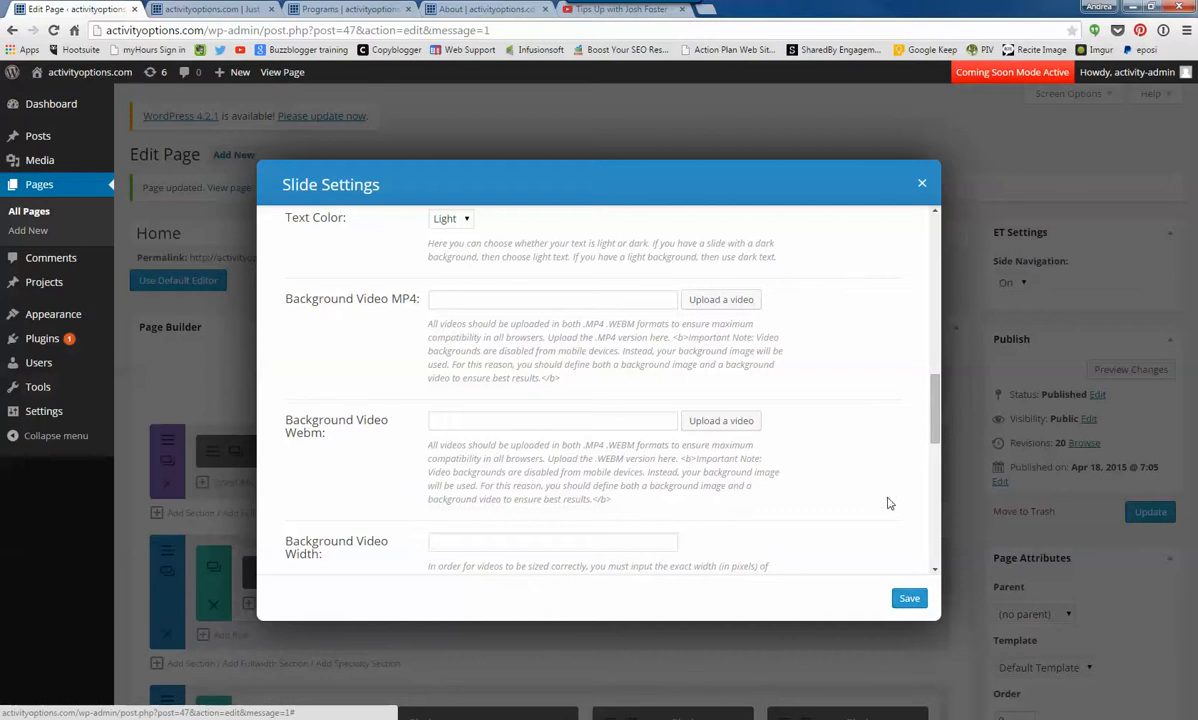
pyautogui.scroll(5, 826, 404)
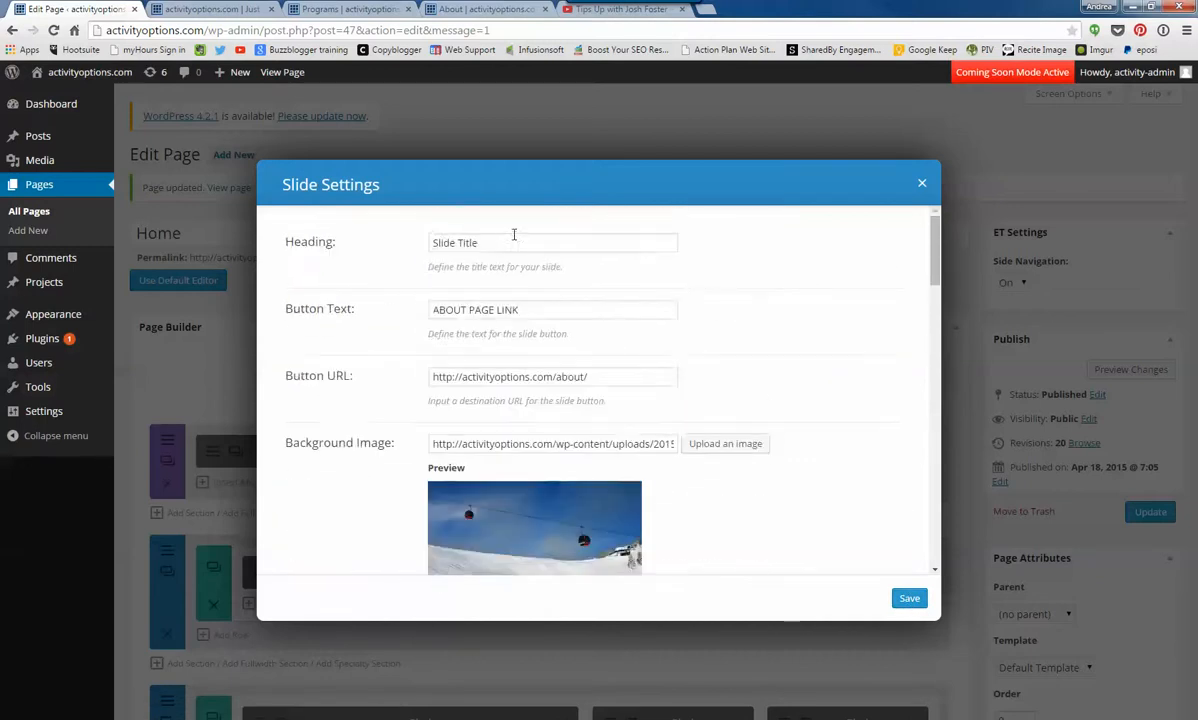
pyautogui.click(909, 598)
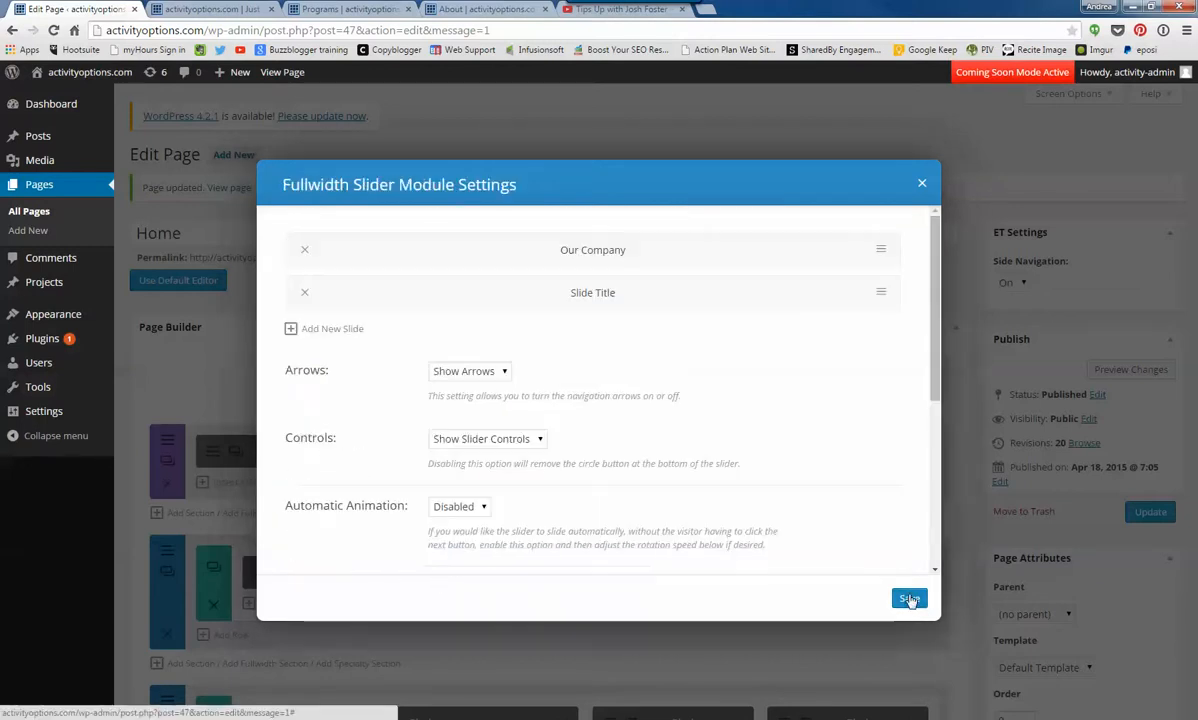
pyautogui.click(909, 598)
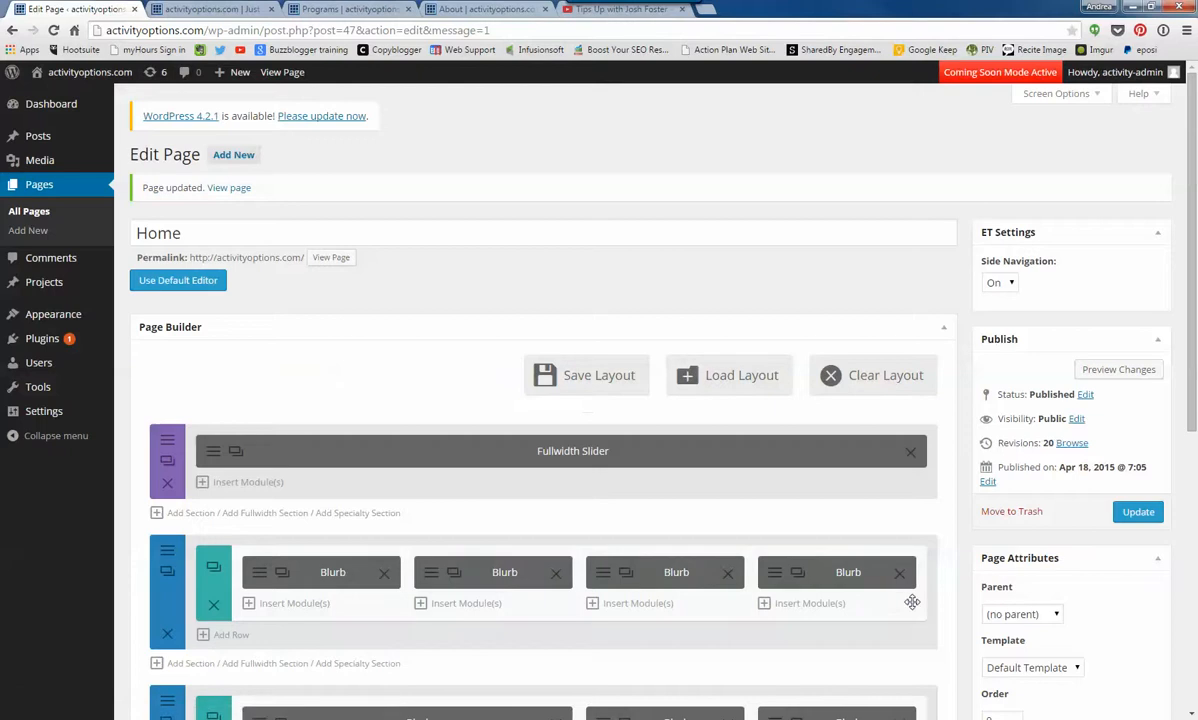
pyautogui.click(1138, 512)
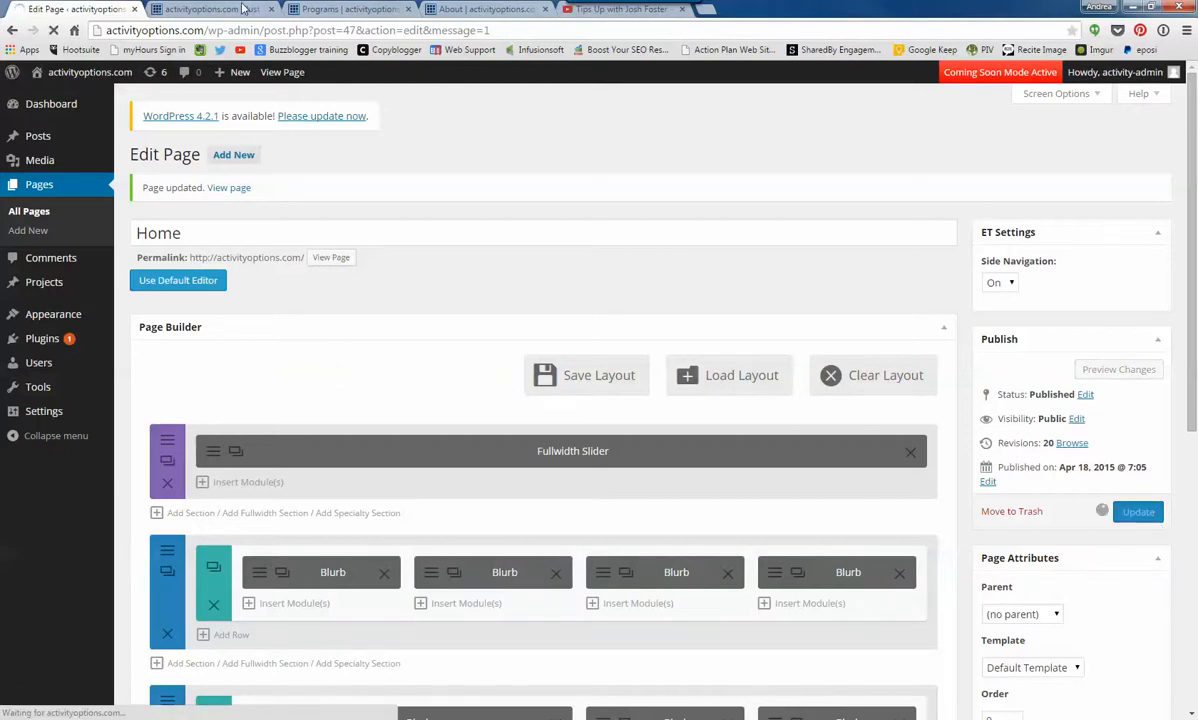
# - Reload the live home page, test the first slide's Features button link and return to the home page
pyautogui.click(243, 9)
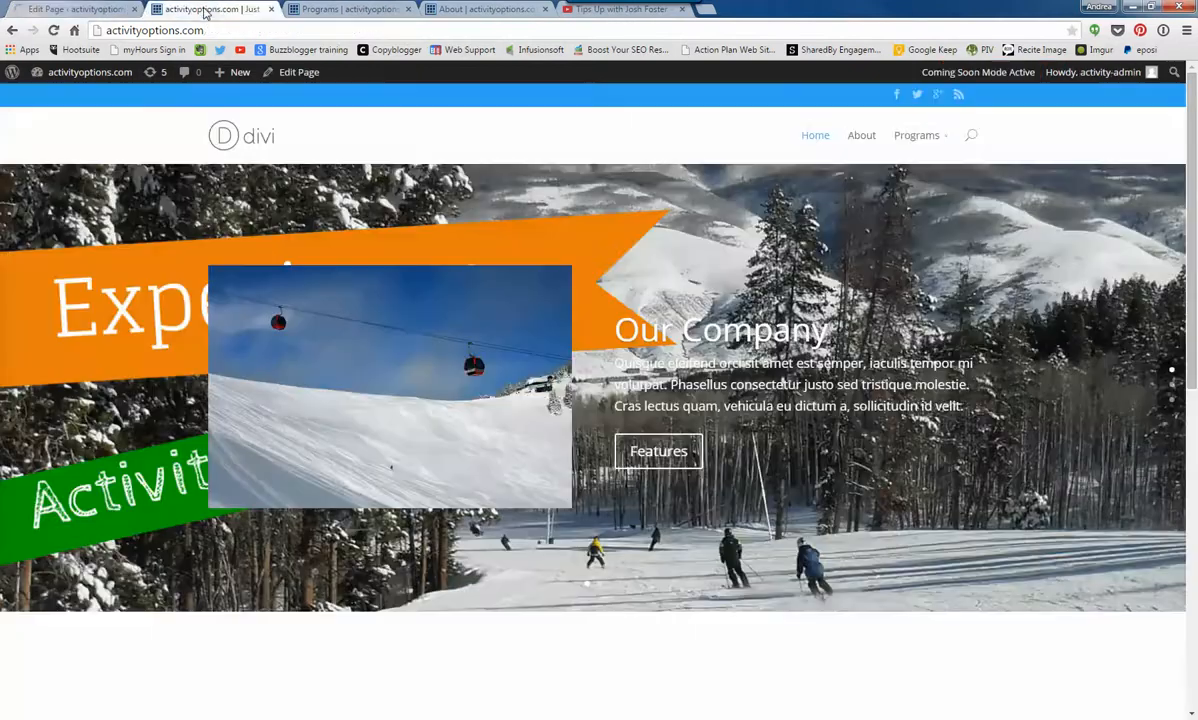
pyautogui.click(54, 31)
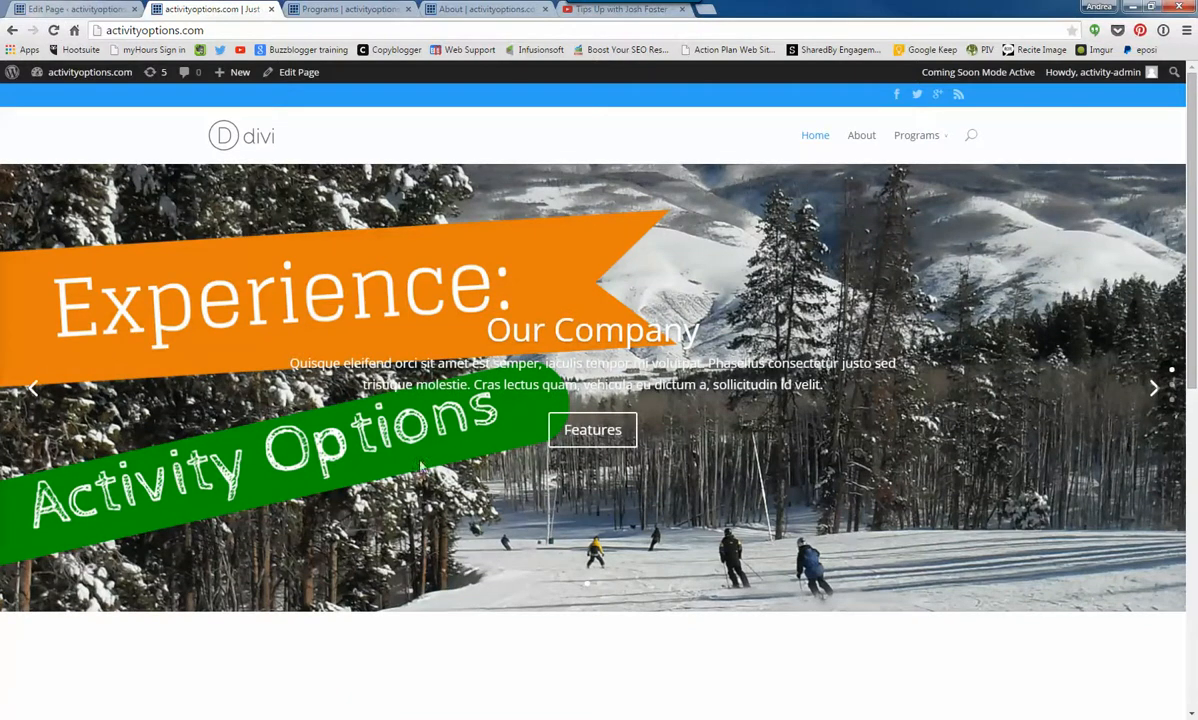
pyautogui.click(598, 437)
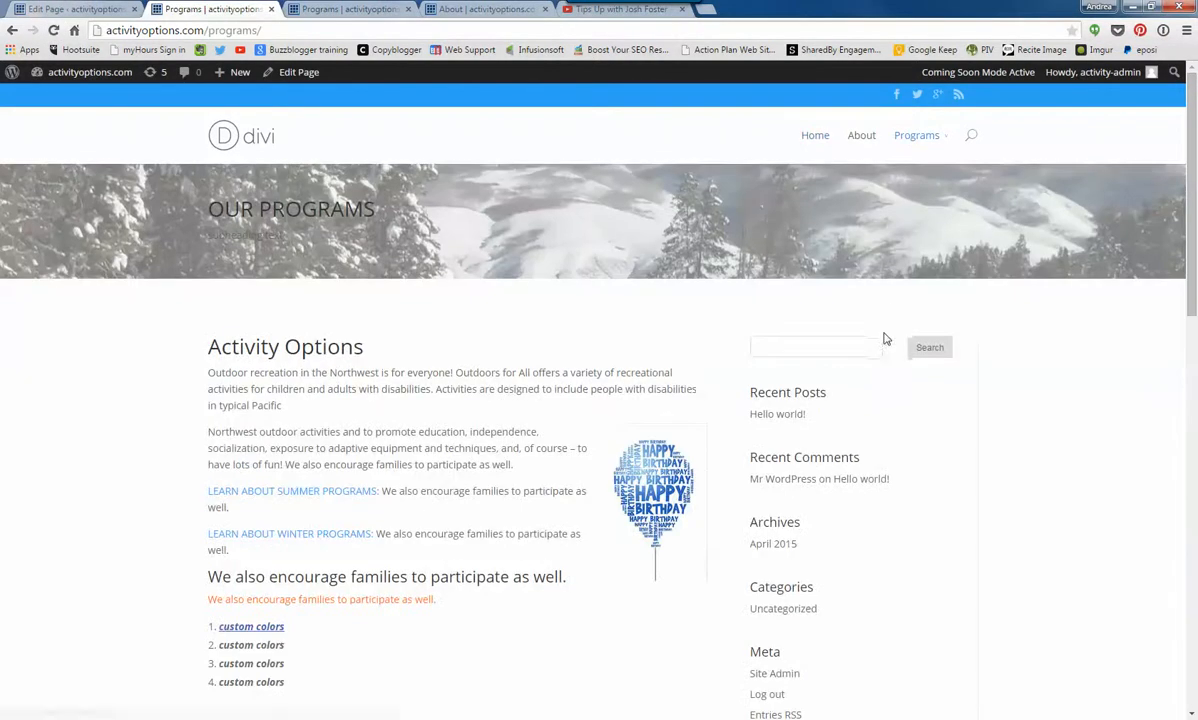
pyautogui.click(258, 142)
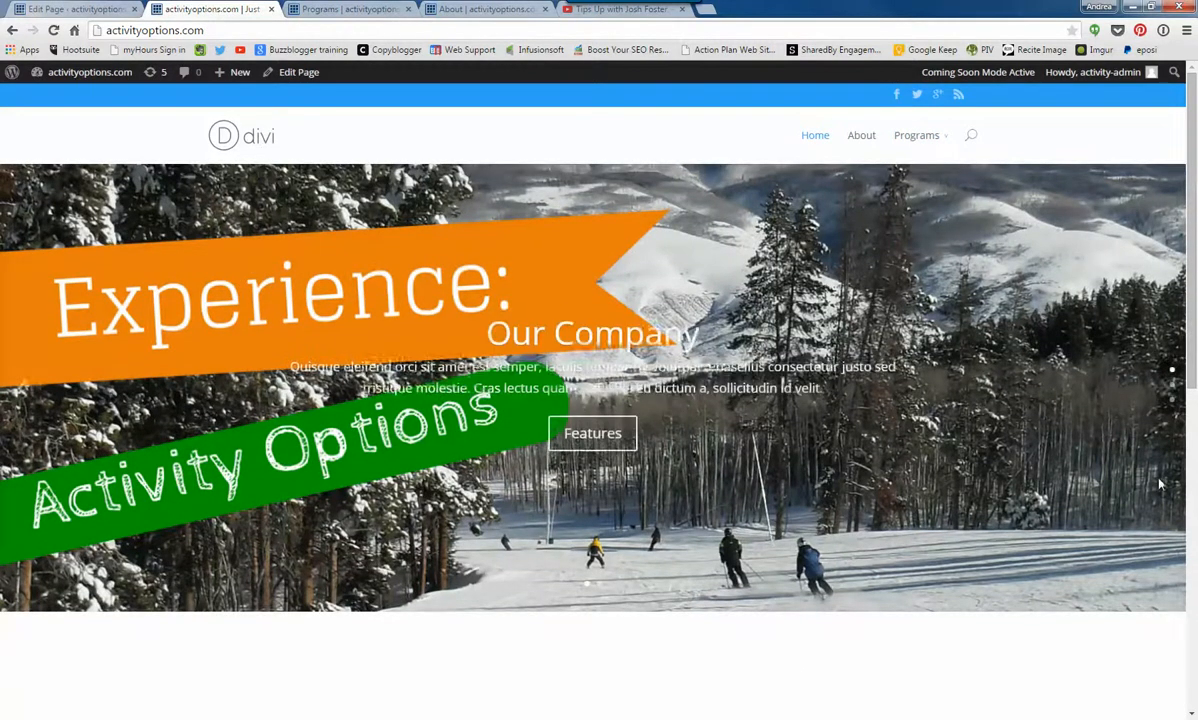
# - Advance the live slider to the second slide, test its ABOUT PAGE LINK button and go back to the home page
pyautogui.click(1168, 386)
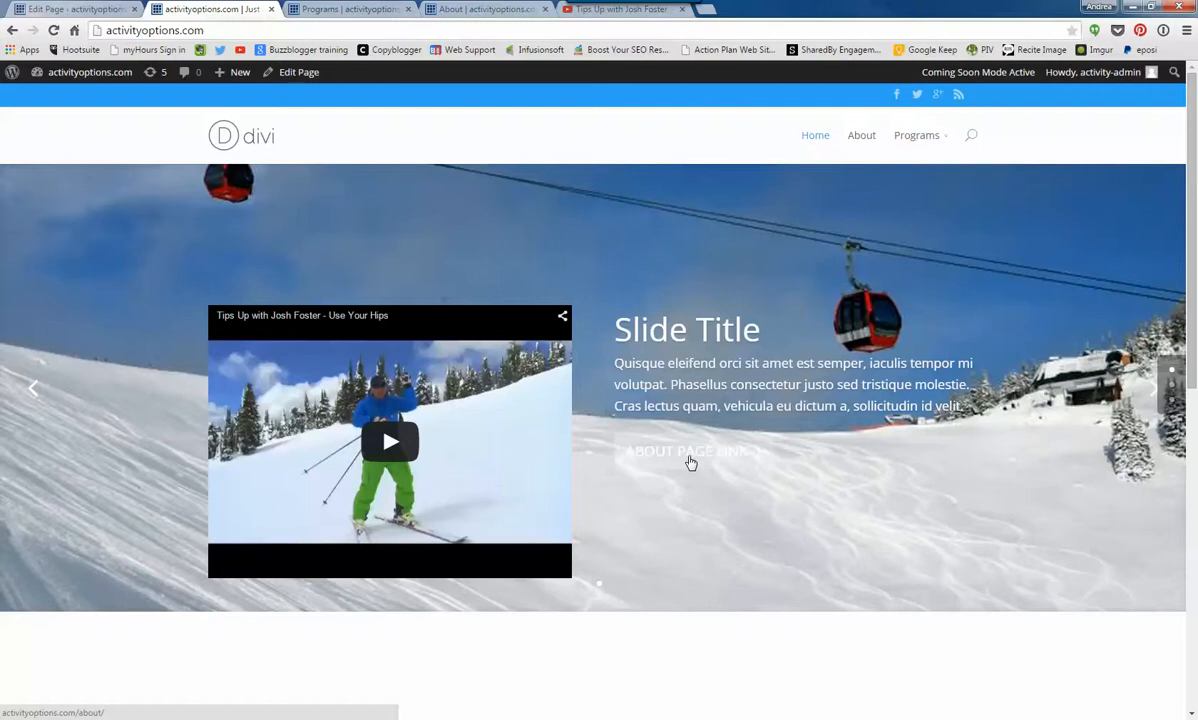
pyautogui.click(689, 461)
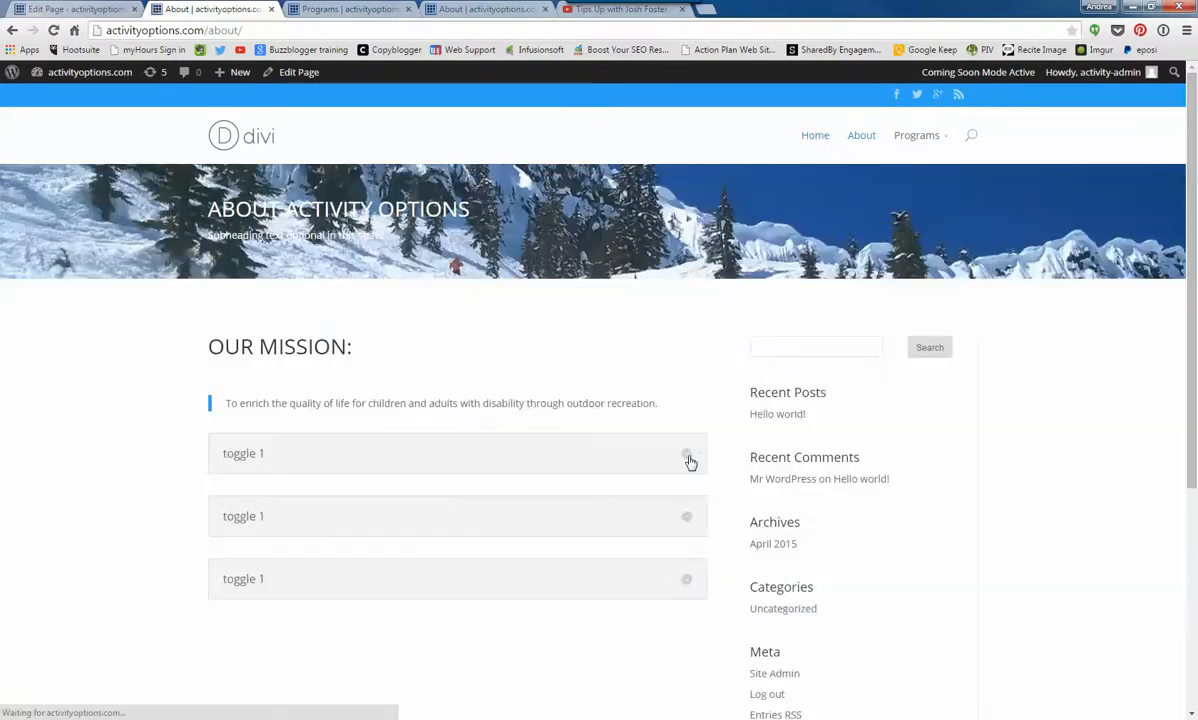
pyautogui.click(12, 31)
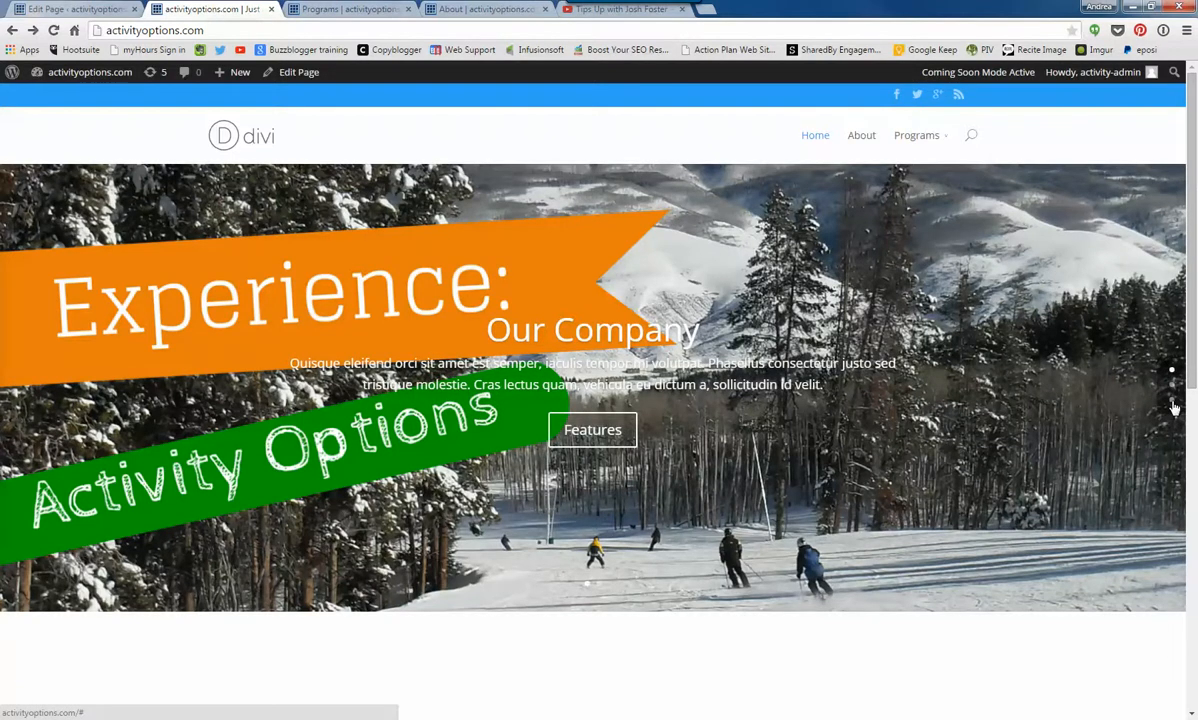
# - Test the side navigation by jumping to the live home page's last section, and view the blurb row below the slider
pyautogui.click(1173, 403)
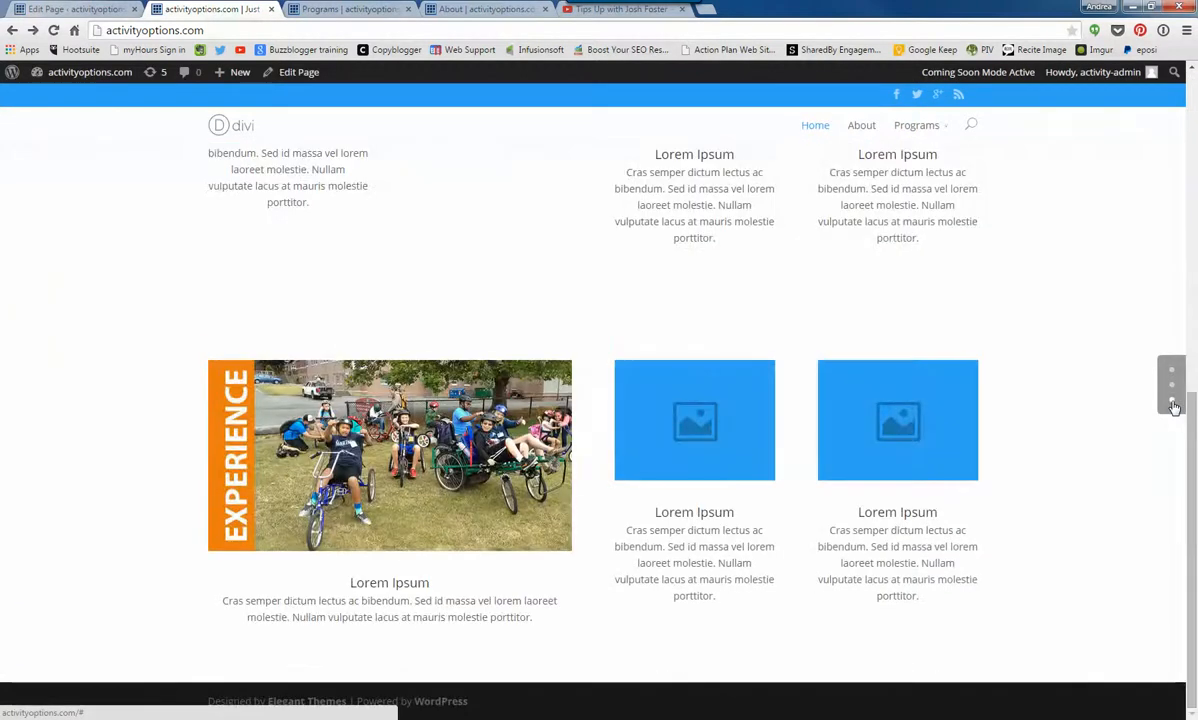
pyautogui.scroll(10, 1046, 426)
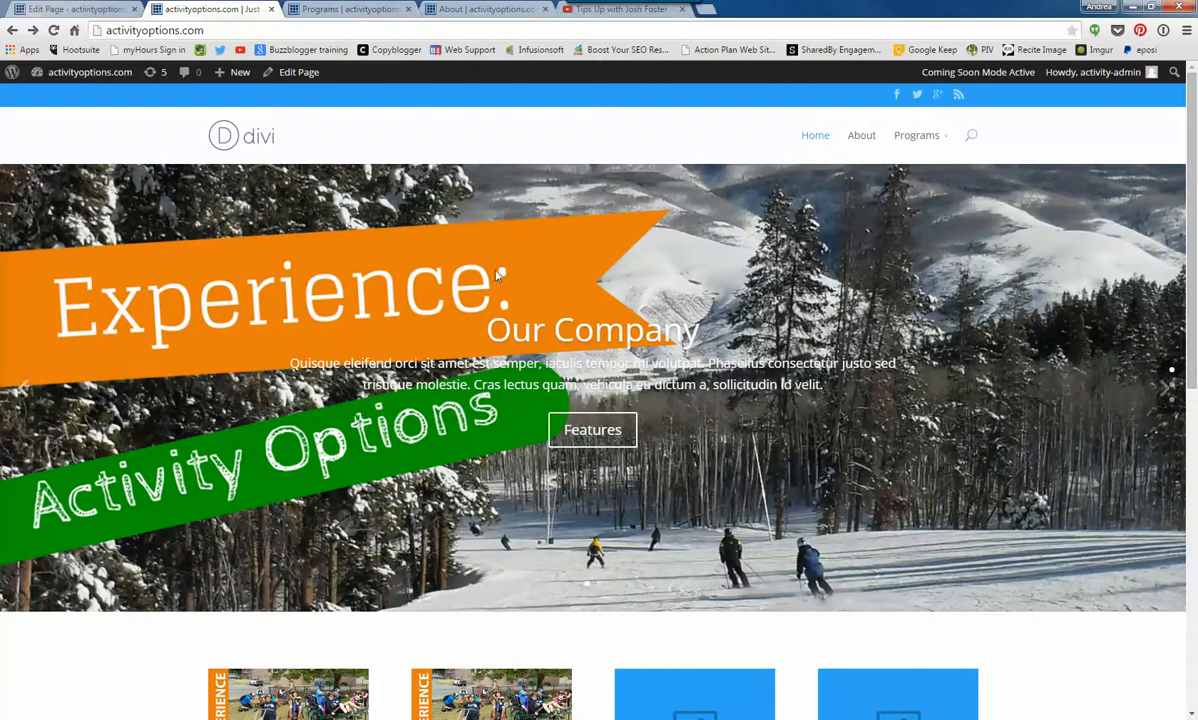
pyautogui.click(65, 9)
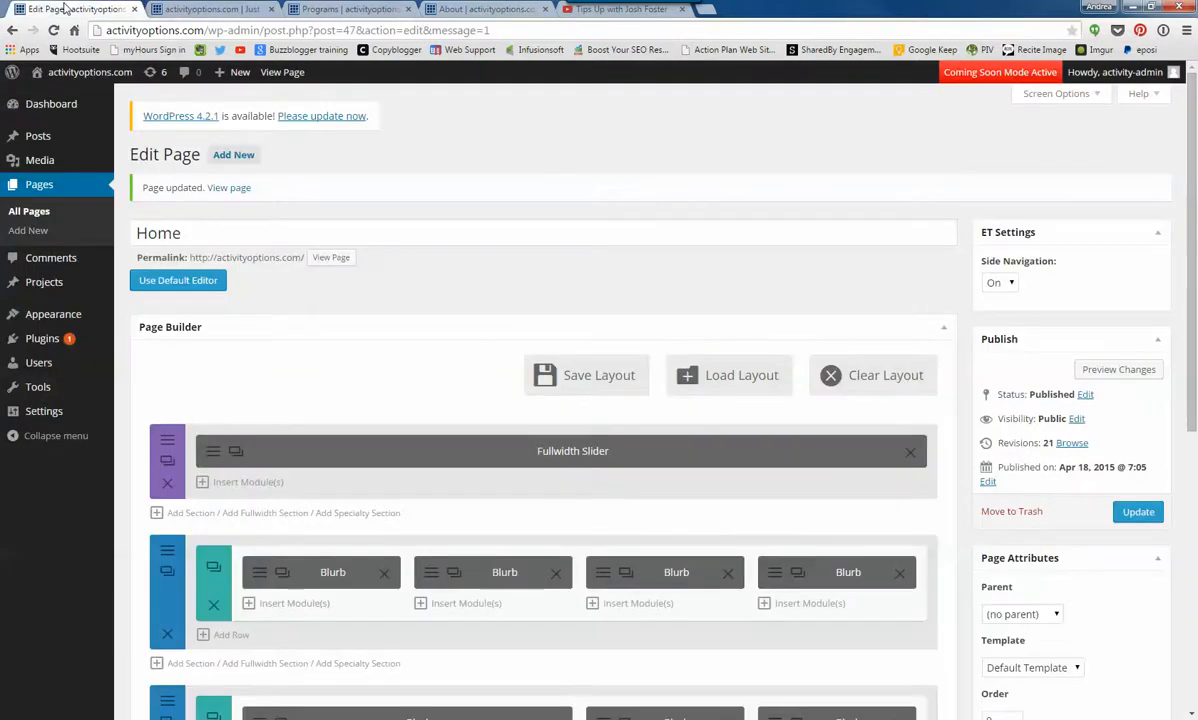
pyautogui.click(170, 9)
pyautogui.scroll(-3, 622, 466)
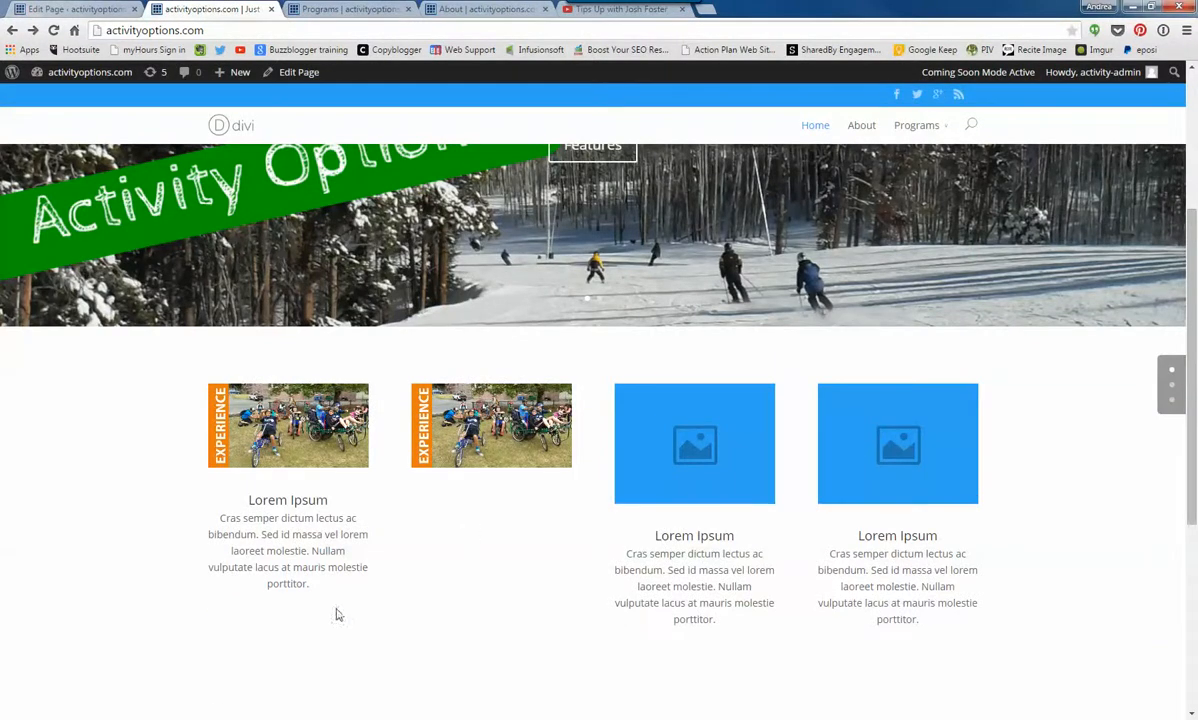
# - In the page editor, open the four-blurb row's first blurb, set Use Icon to Yes and choose the circled right-chevron icon
pyautogui.click(75, 9)
pyautogui.scroll(-2, 400, 480)
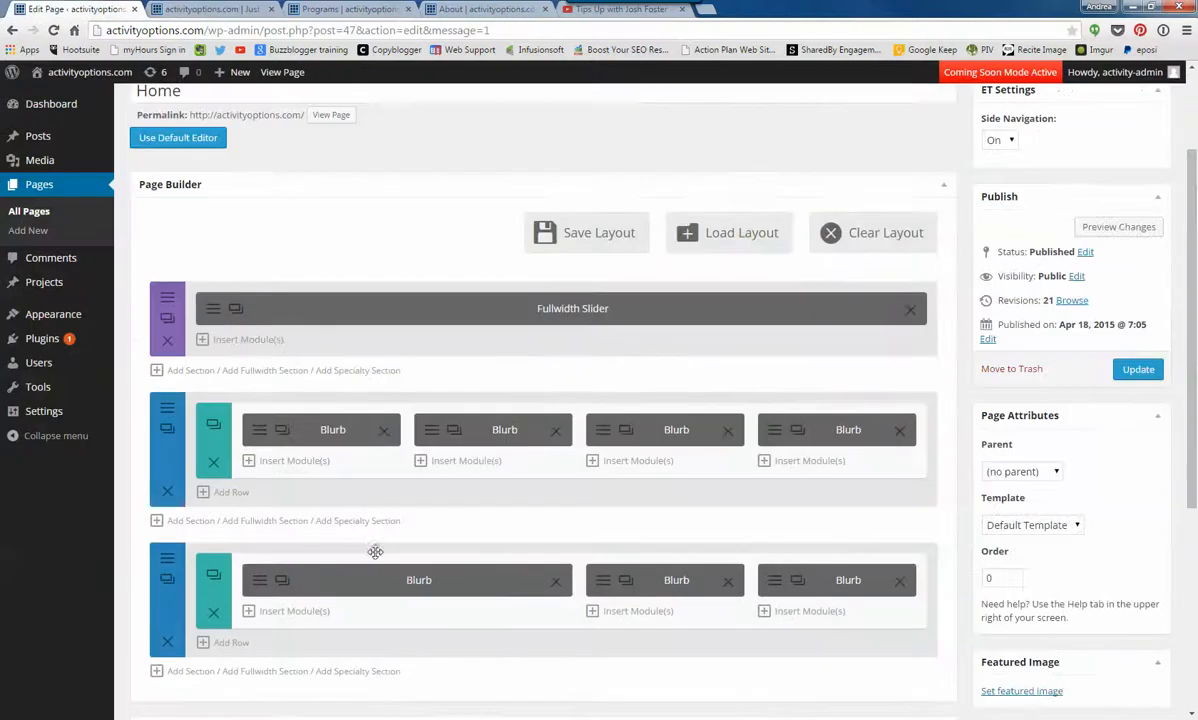
pyautogui.click(263, 436)
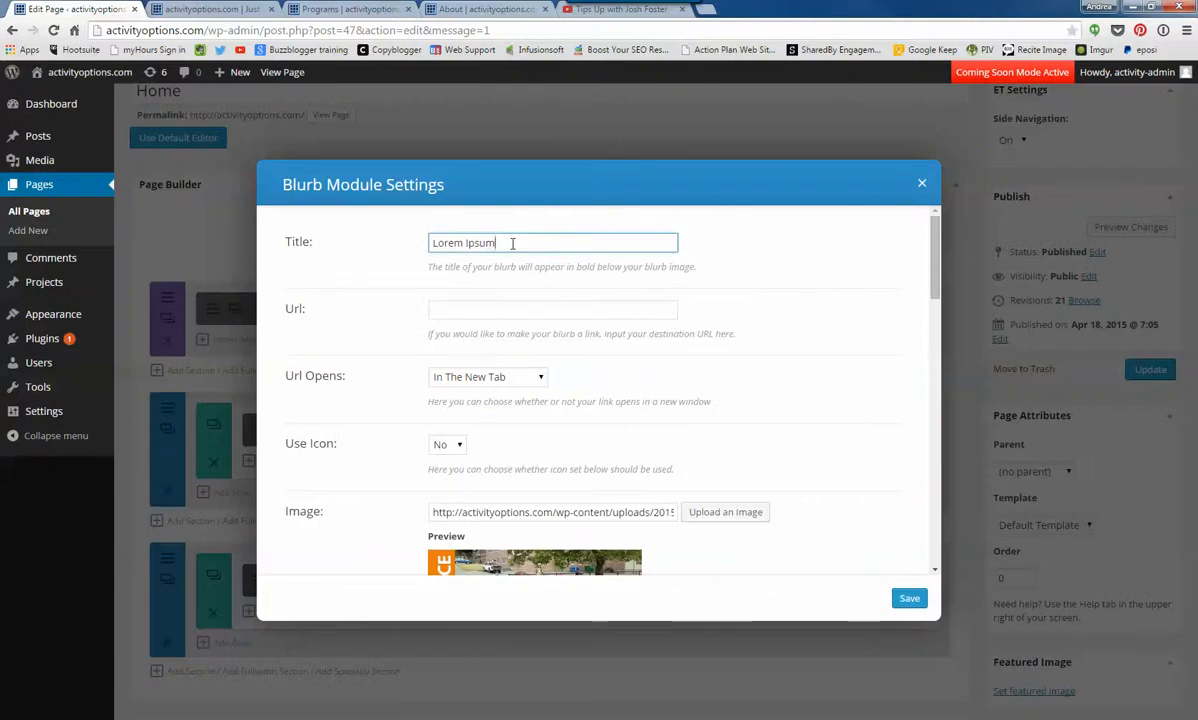
pyautogui.click(205, 10)
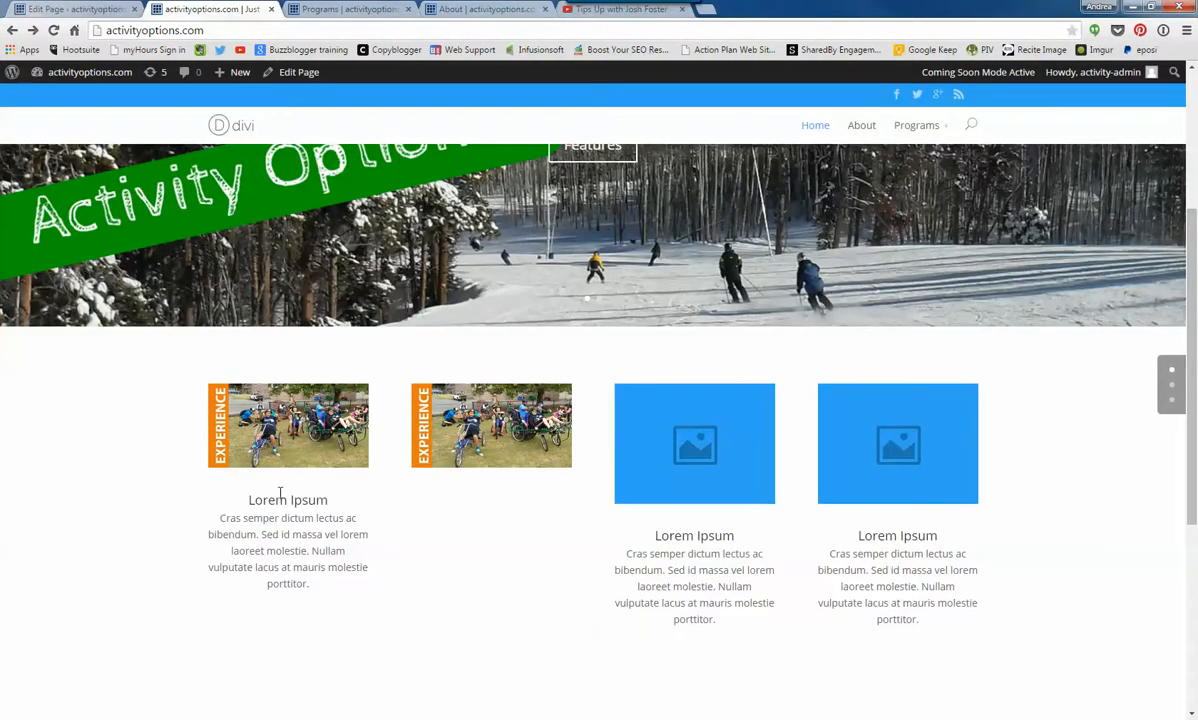
pyautogui.click(105, 10)
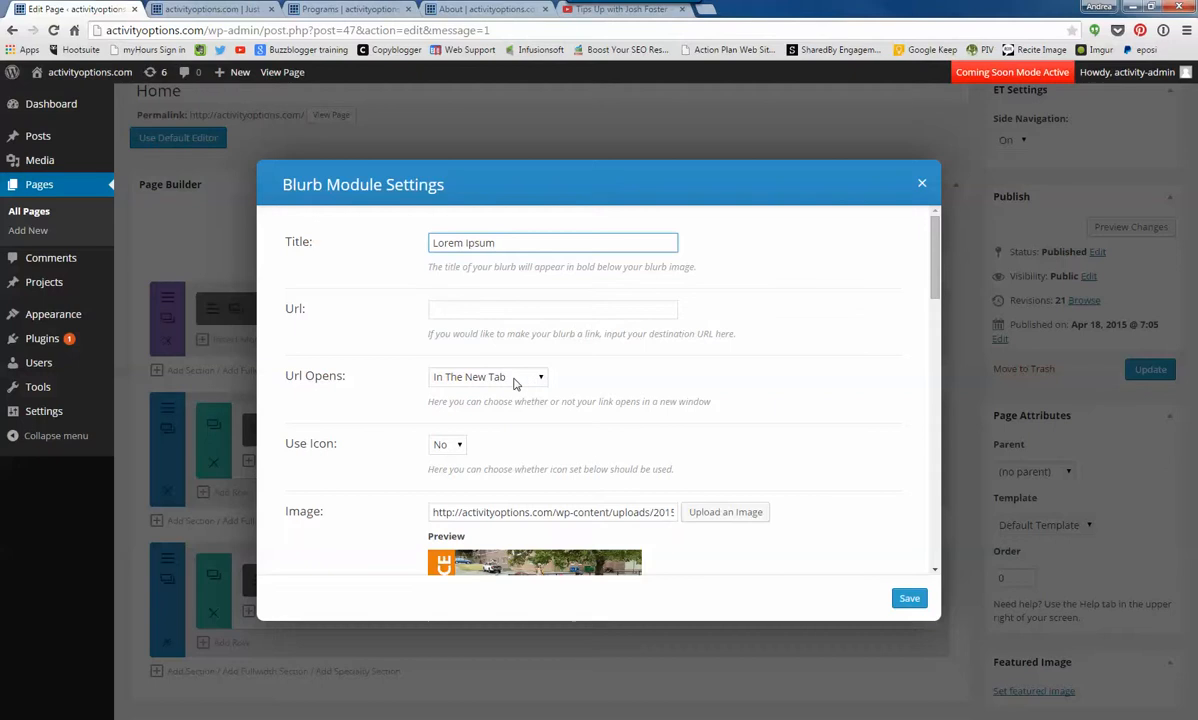
pyautogui.click(458, 446)
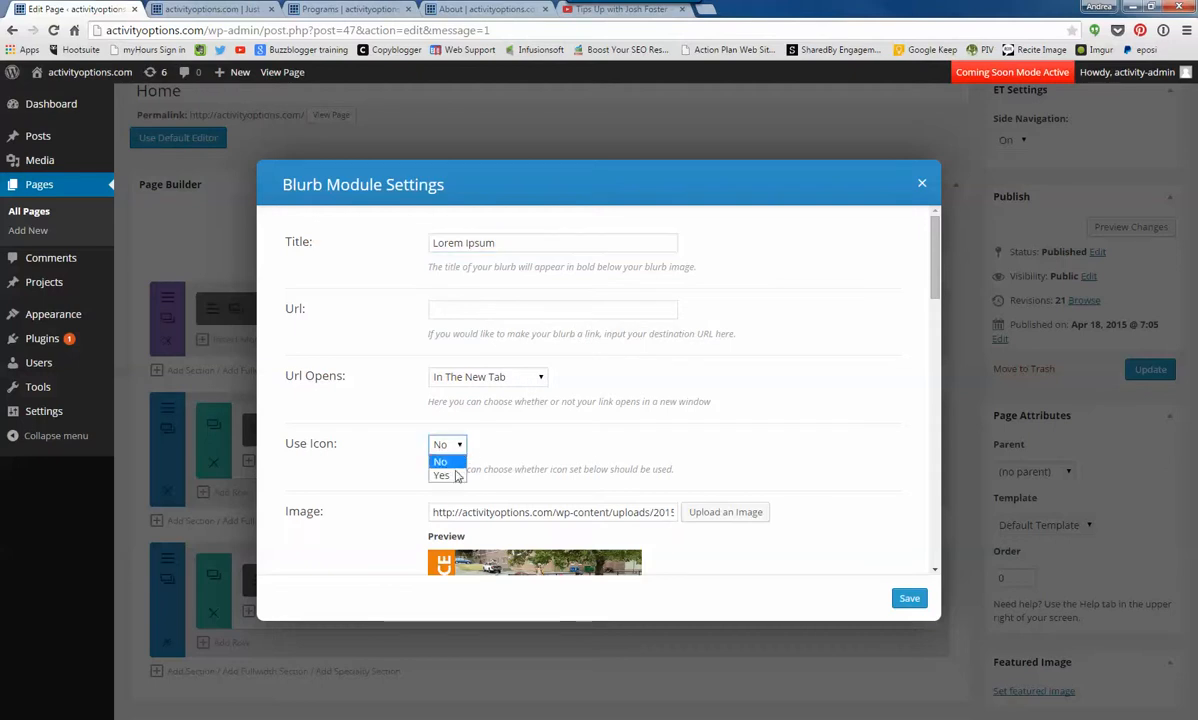
pyautogui.click(442, 475)
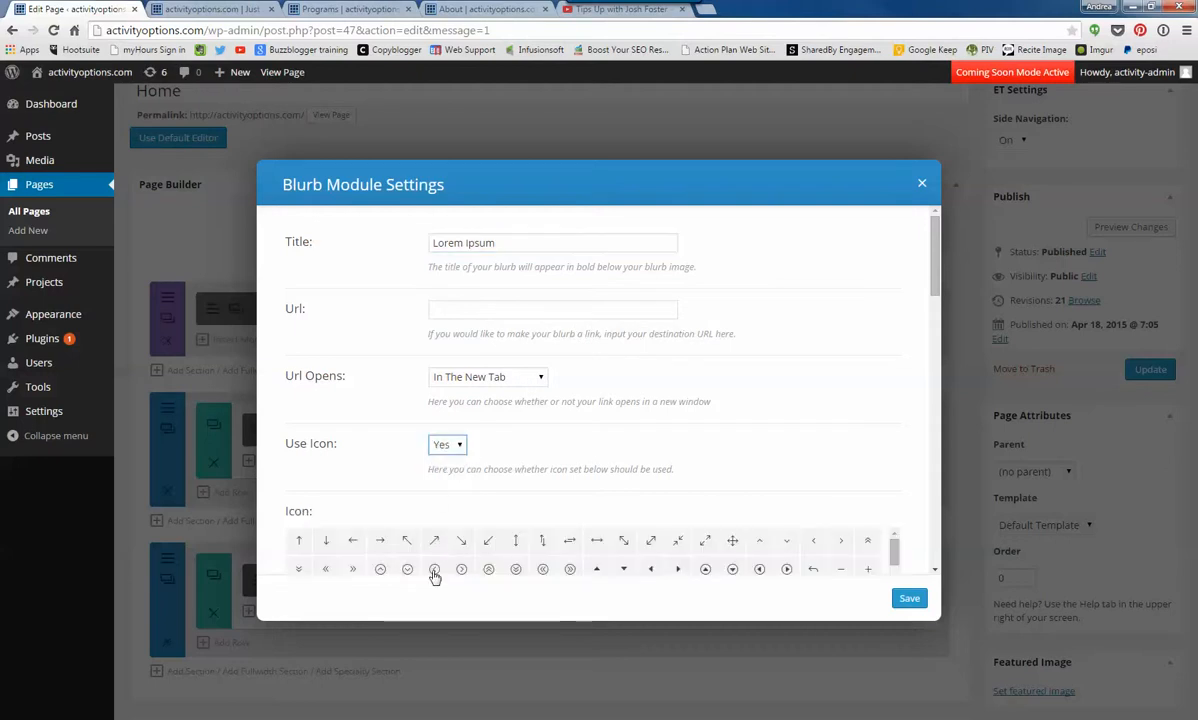
pyautogui.click(461, 569)
# - Browse the full icon set and examine the blurb's options from Icon Color to CSS Class, comparing its content with the live page
pyautogui.scroll(-2, 580, 450)
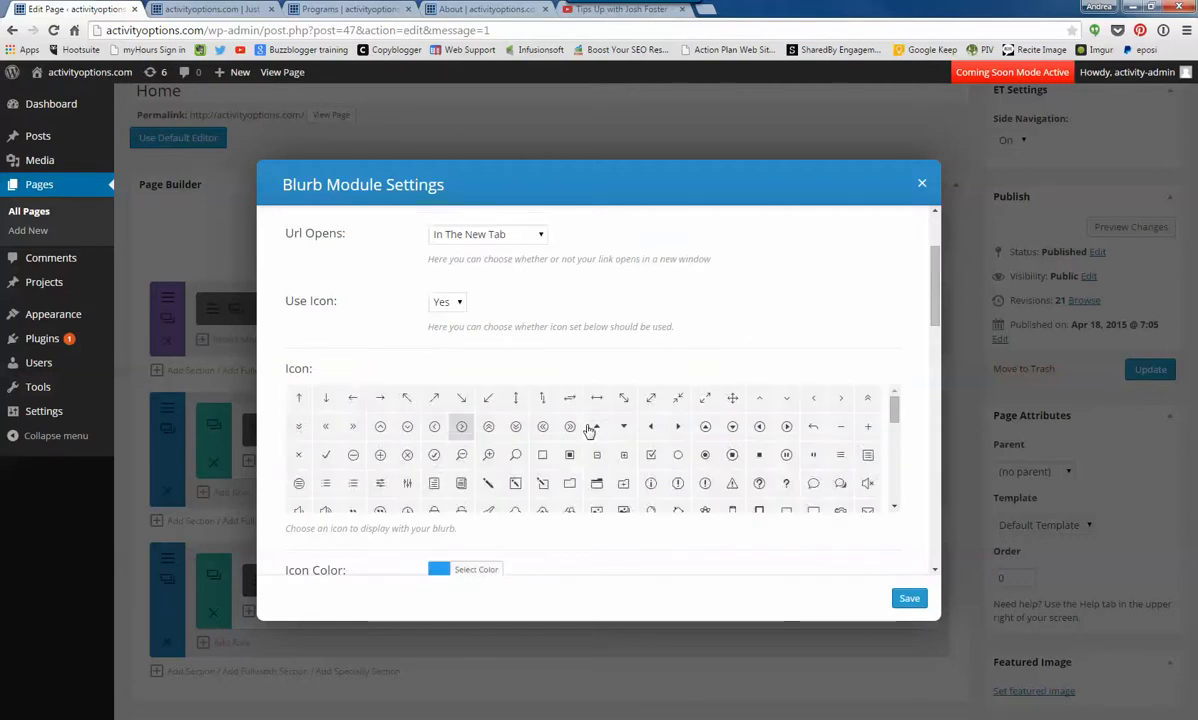
pyautogui.scroll(-5, 591, 429)
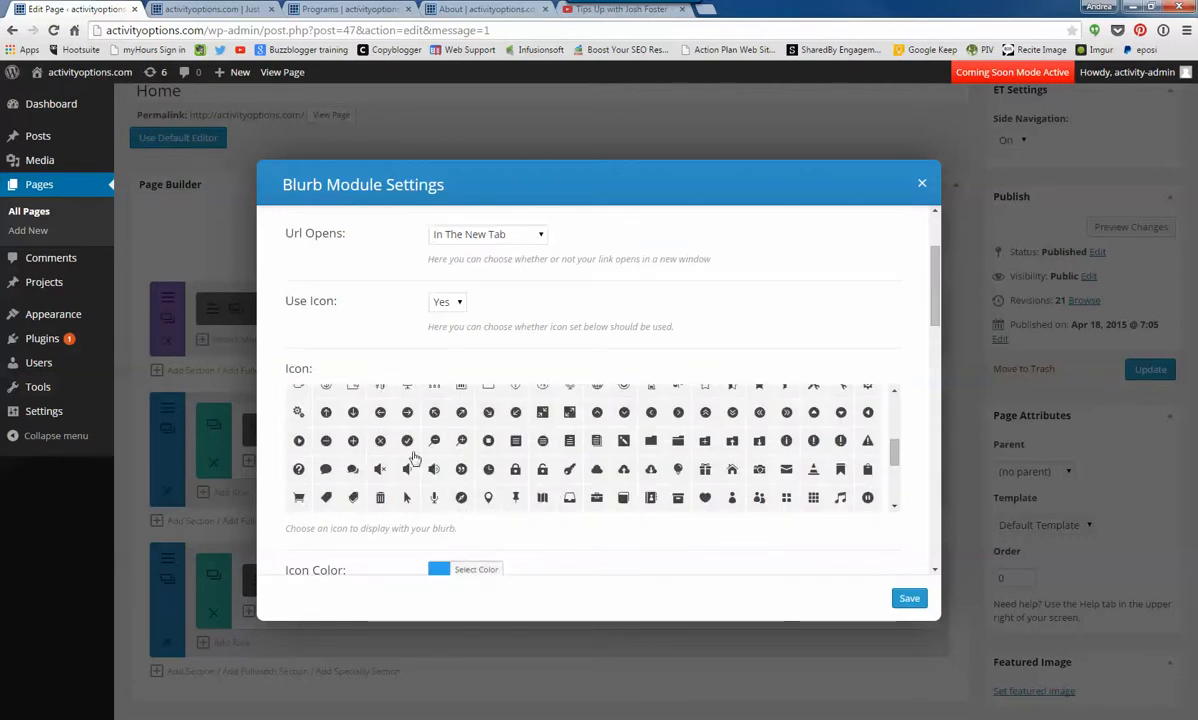
pyautogui.scroll(-5, 600, 450)
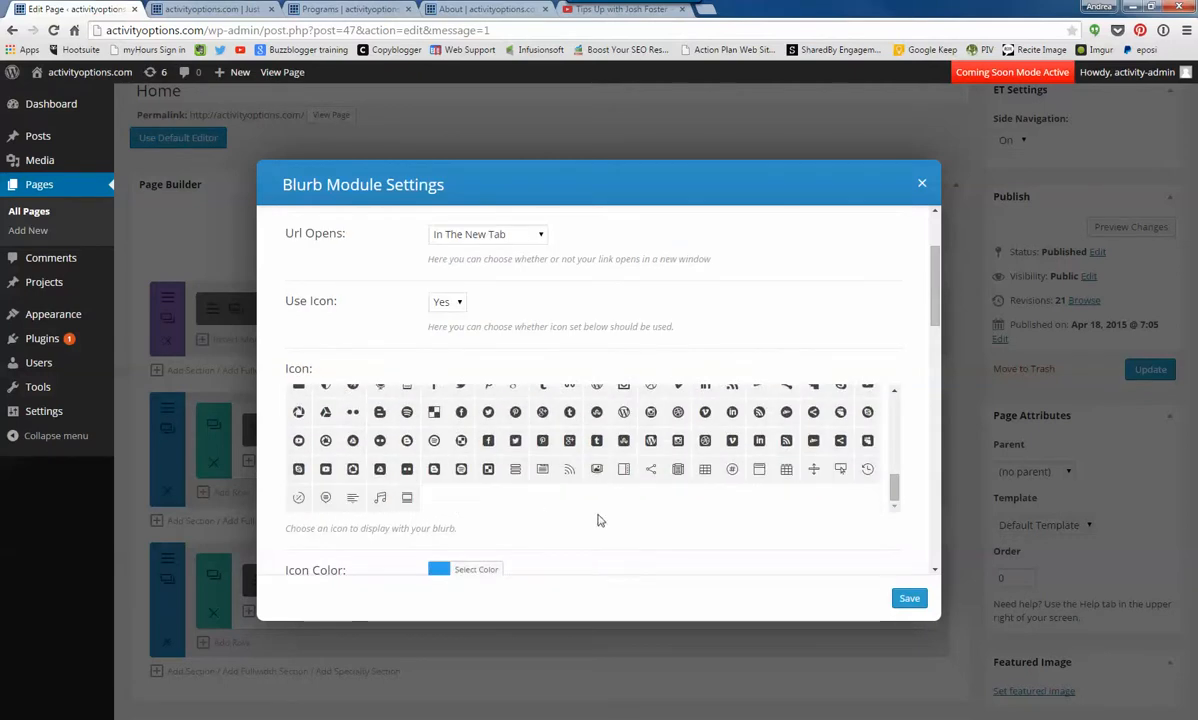
pyautogui.scroll(-2, 700, 420)
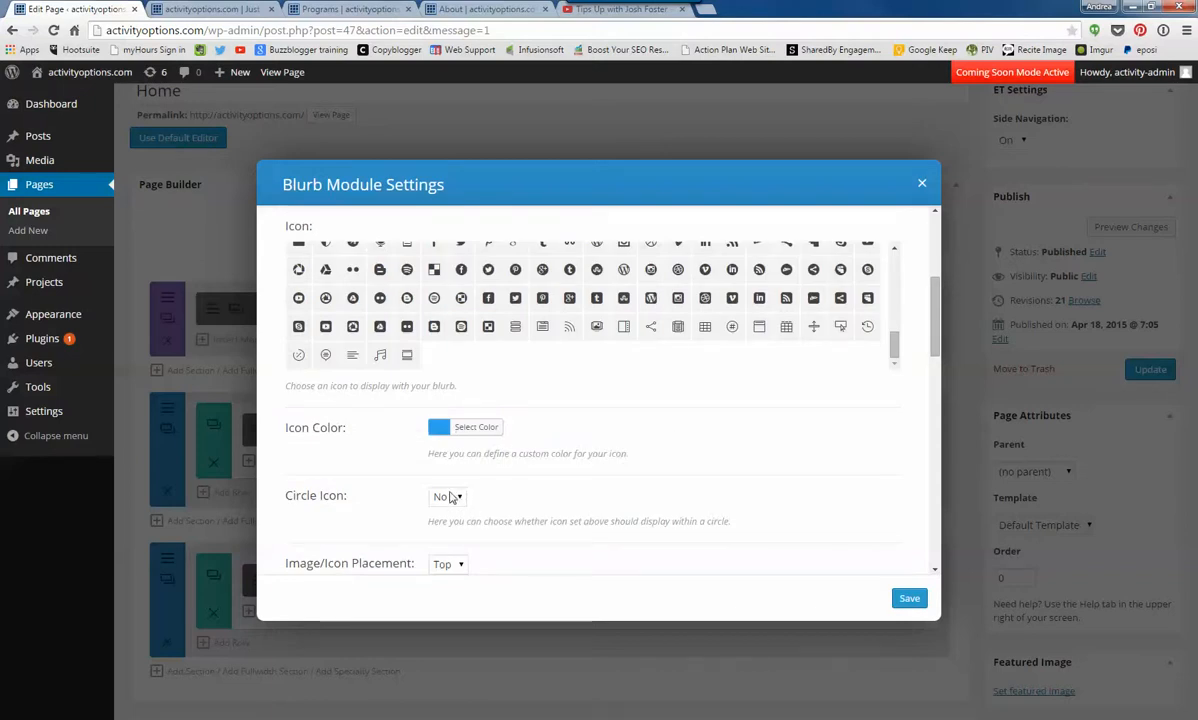
pyautogui.scroll(-3, 521, 460)
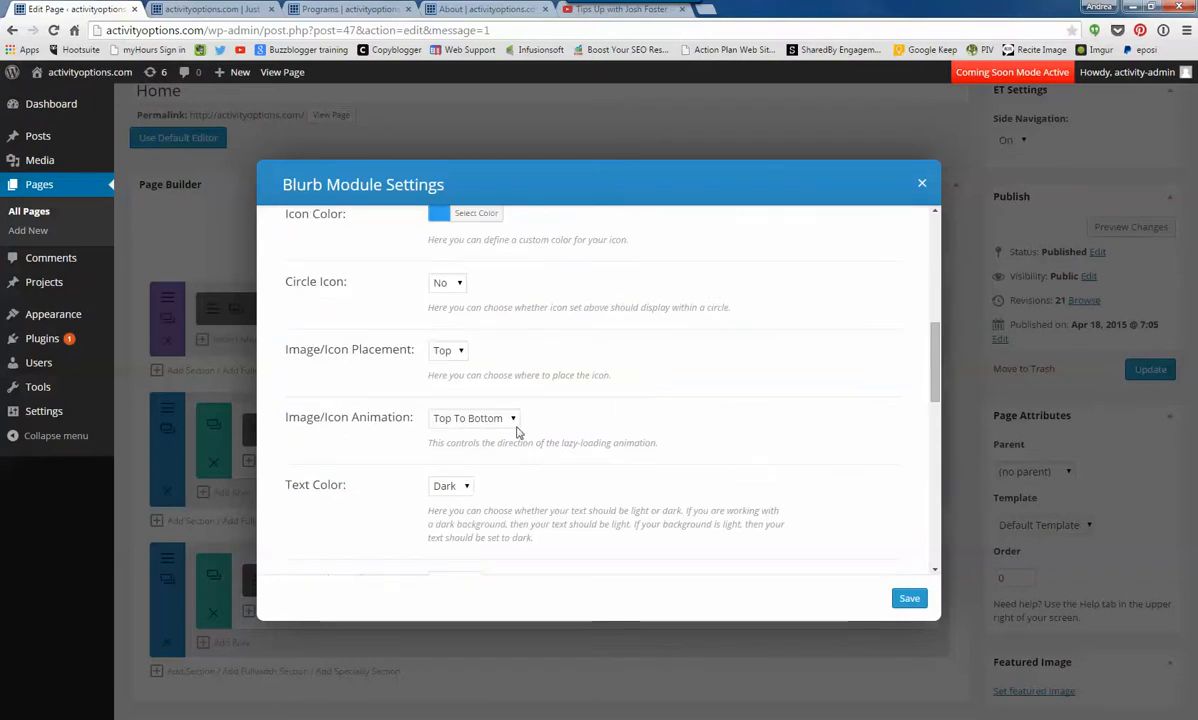
pyautogui.scroll(-4, 466, 489)
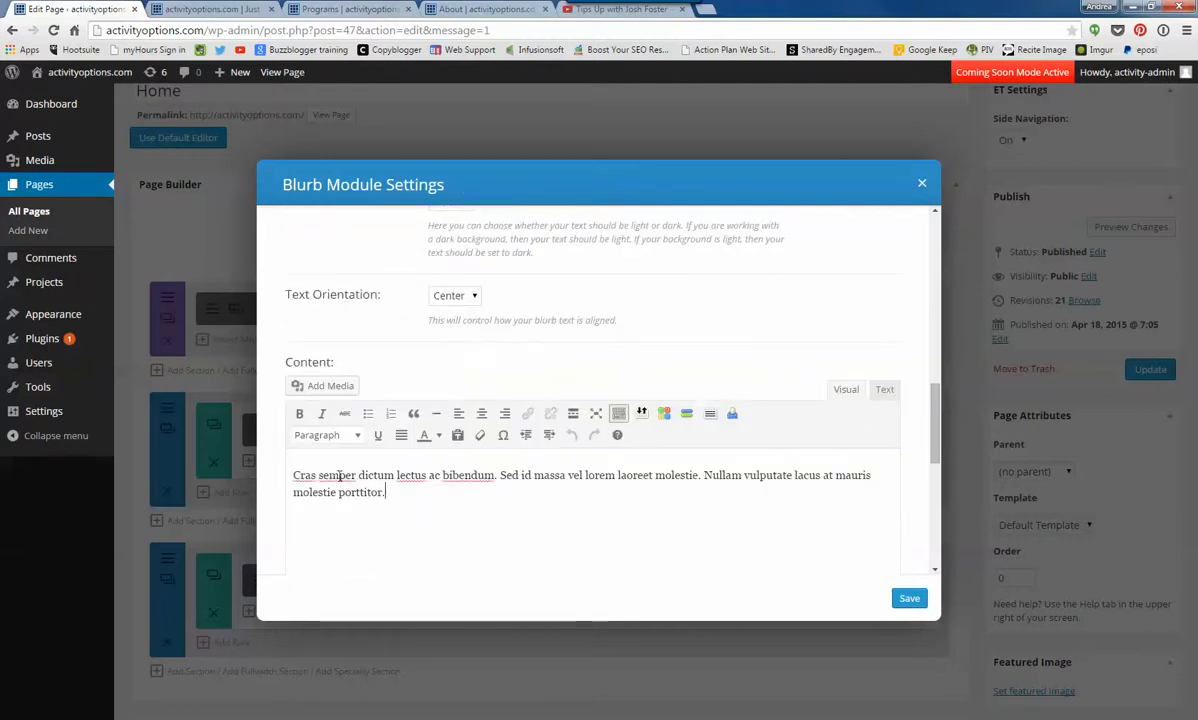
pyautogui.hotkey('ctrl', 'a')
pyautogui.click(203, 10)
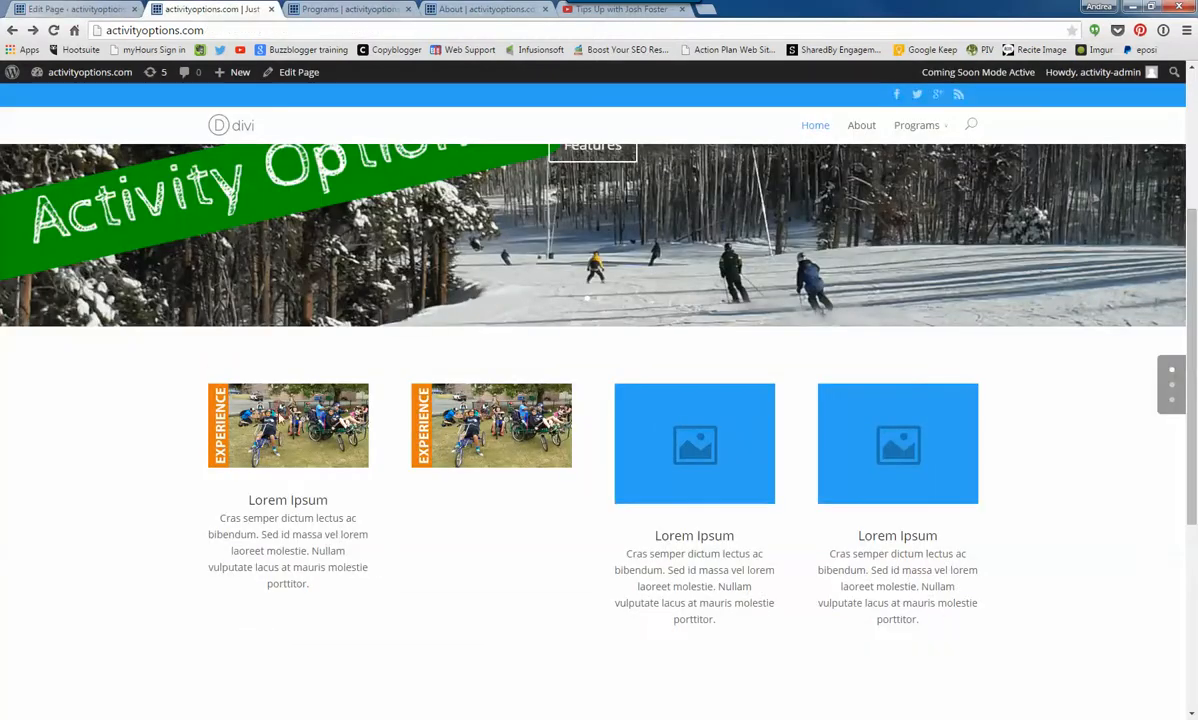
pyautogui.click(109, 9)
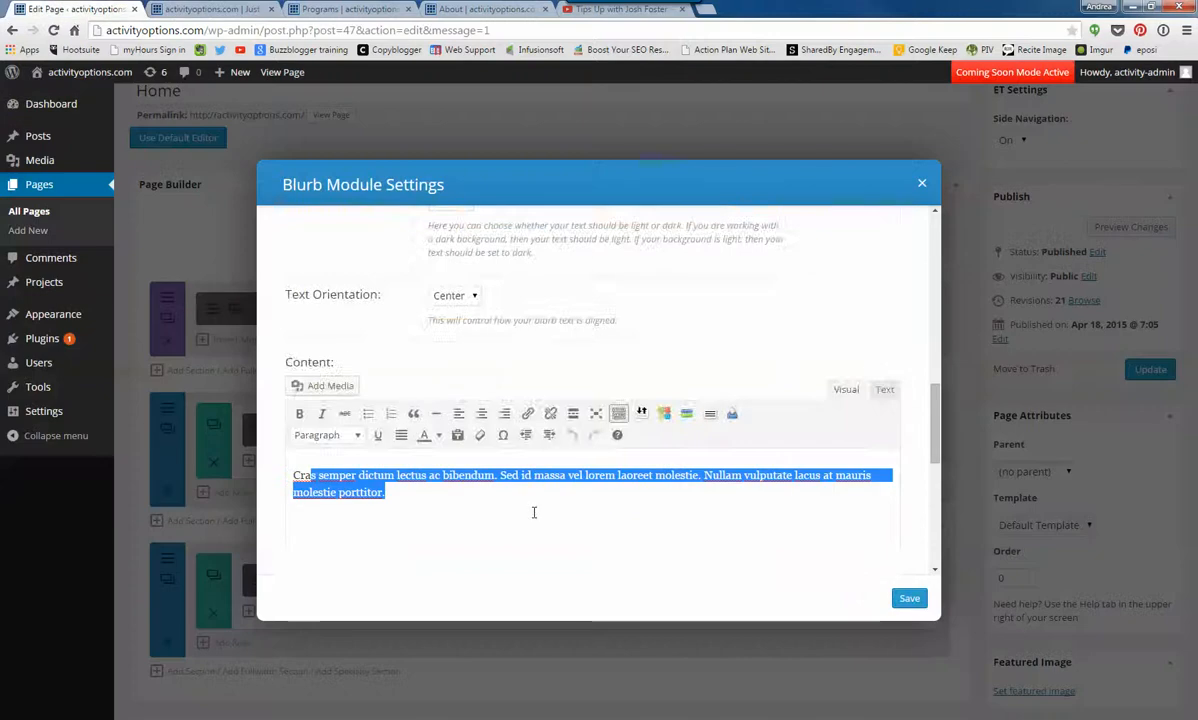
pyautogui.scroll(-5, 795, 492)
pyautogui.scroll(-3, 792, 495)
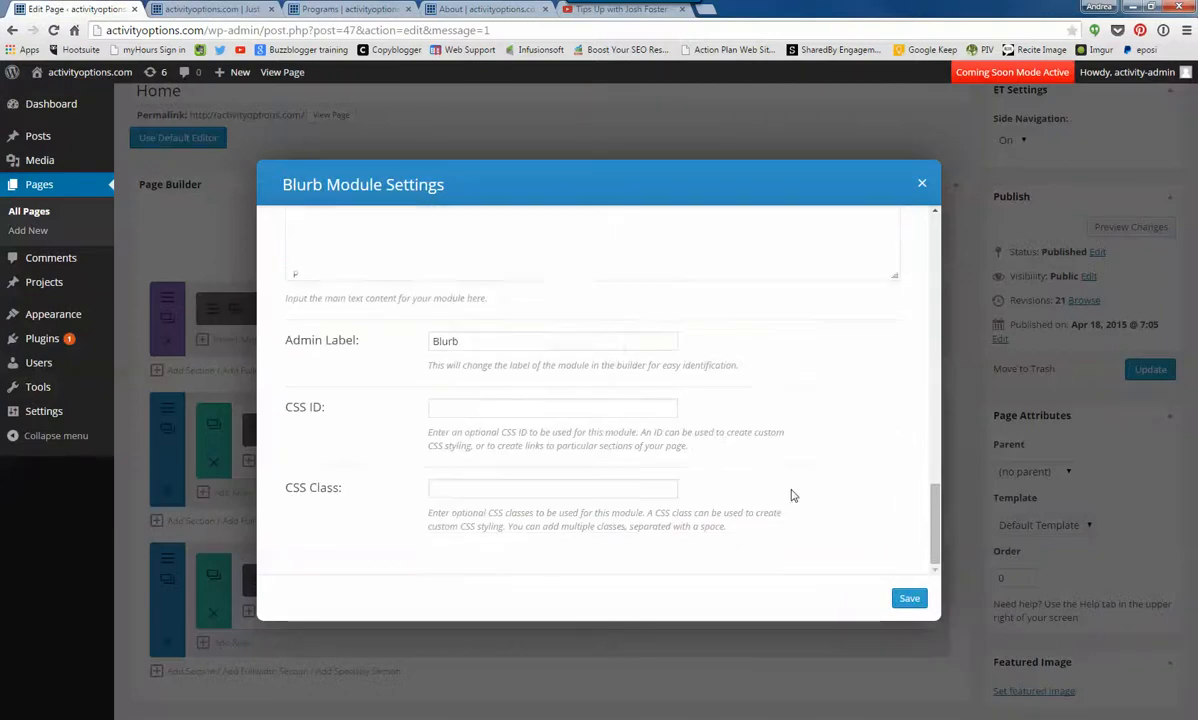
# - Recheck the blurb's options from Content back to Title, save the blurb settings and update the Home page
pyautogui.scroll(5, 803, 490)
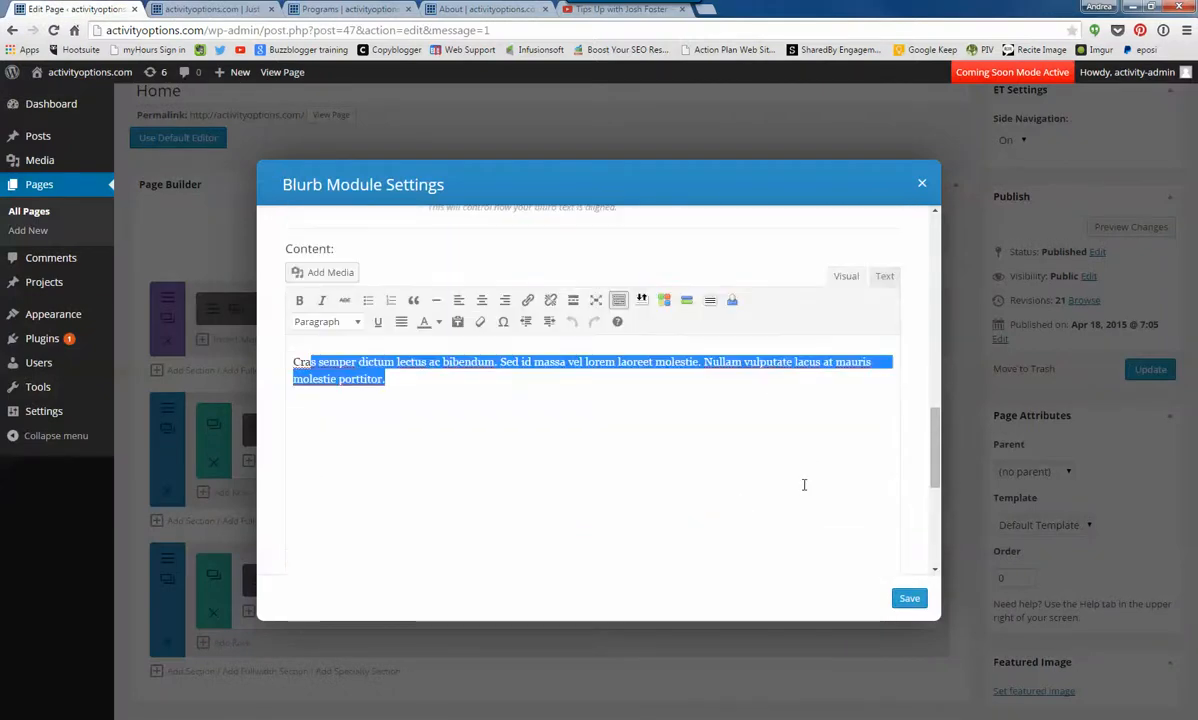
pyautogui.click(518, 445)
pyautogui.scroll(2, 527, 449)
pyautogui.scroll(3, 527, 449)
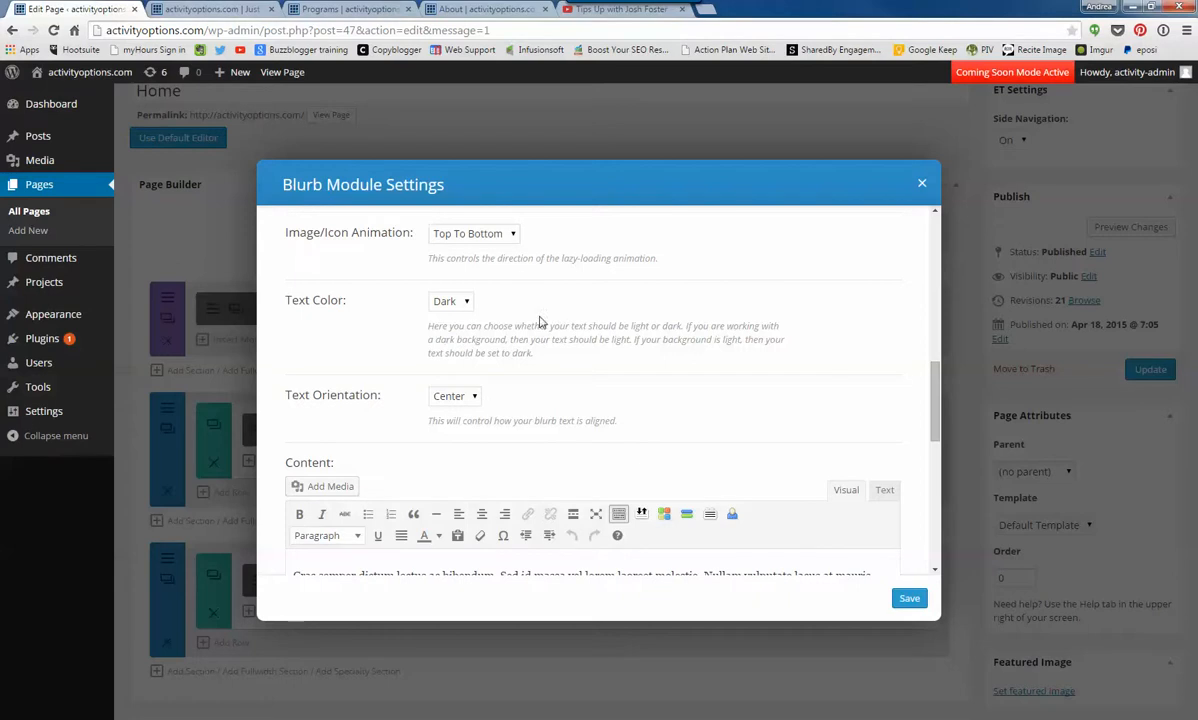
pyautogui.scroll(3, 540, 322)
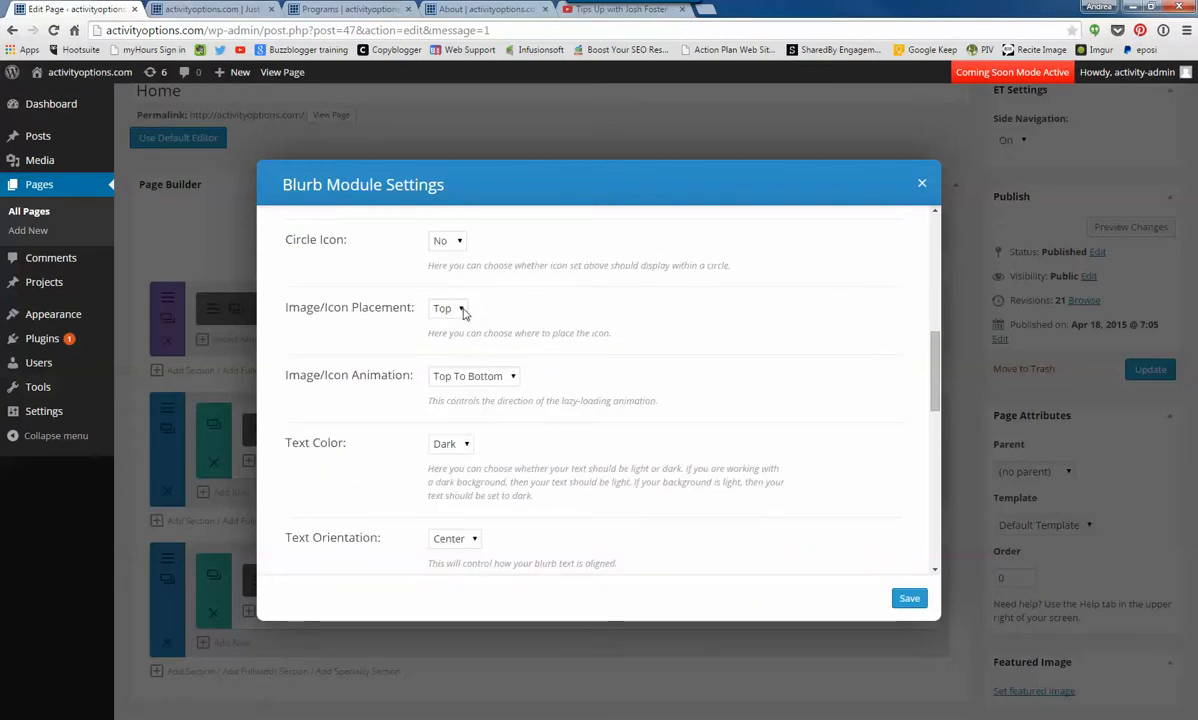
pyautogui.scroll(2, 508, 314)
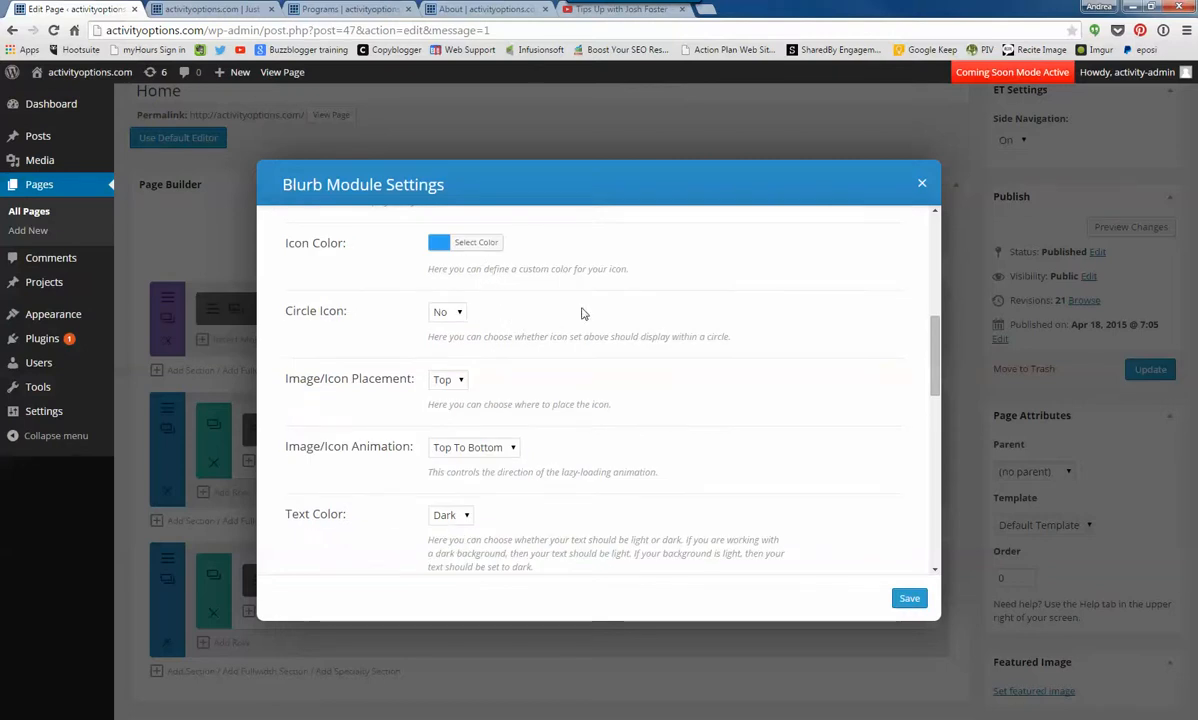
pyautogui.scroll(3, 582, 312)
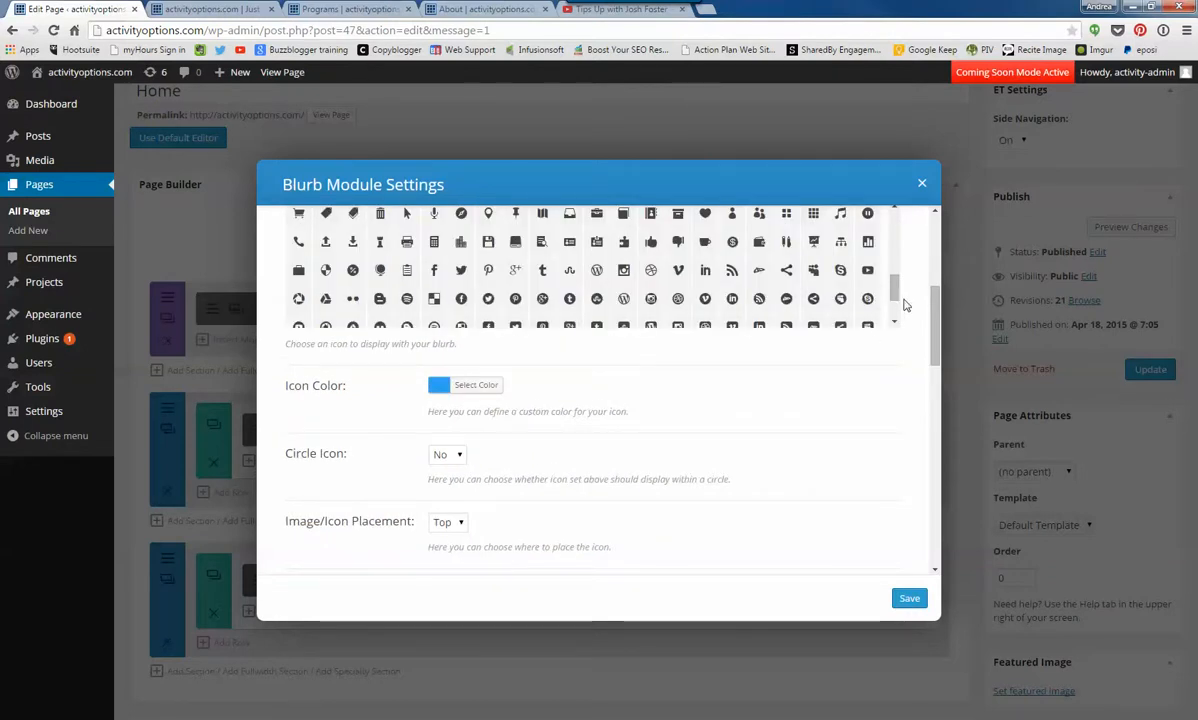
pyautogui.scroll(1, 855, 280)
pyautogui.scroll(2, 615, 246)
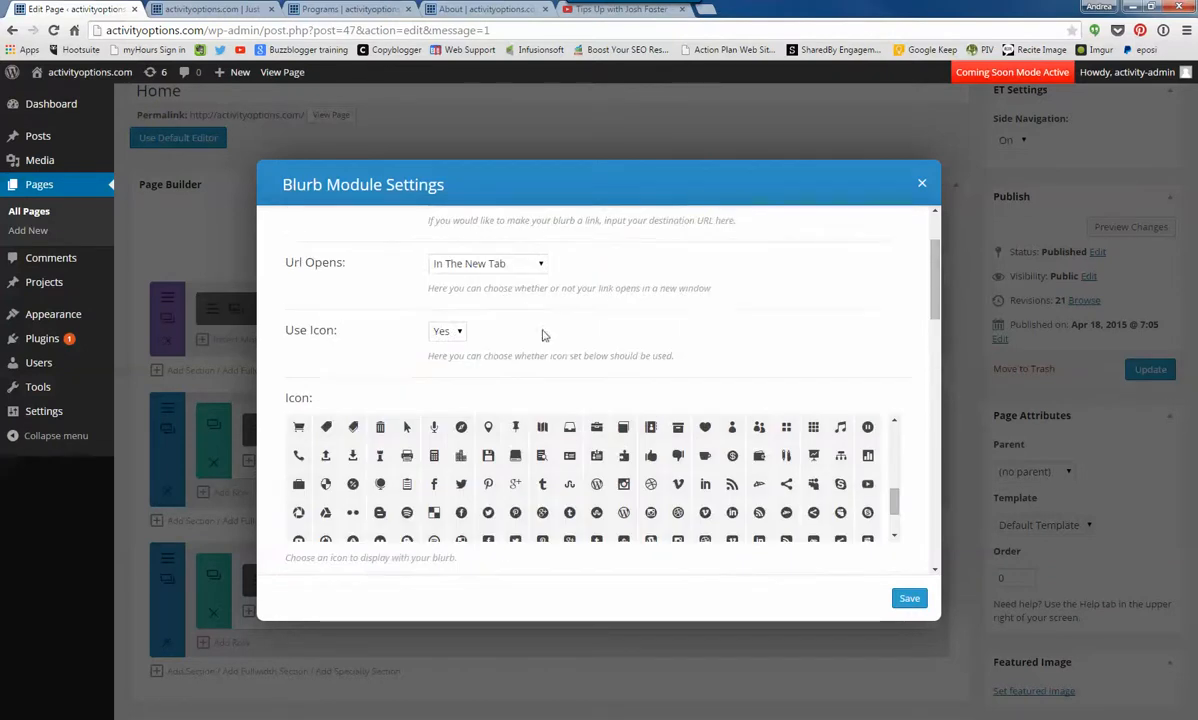
pyautogui.scroll(2, 593, 353)
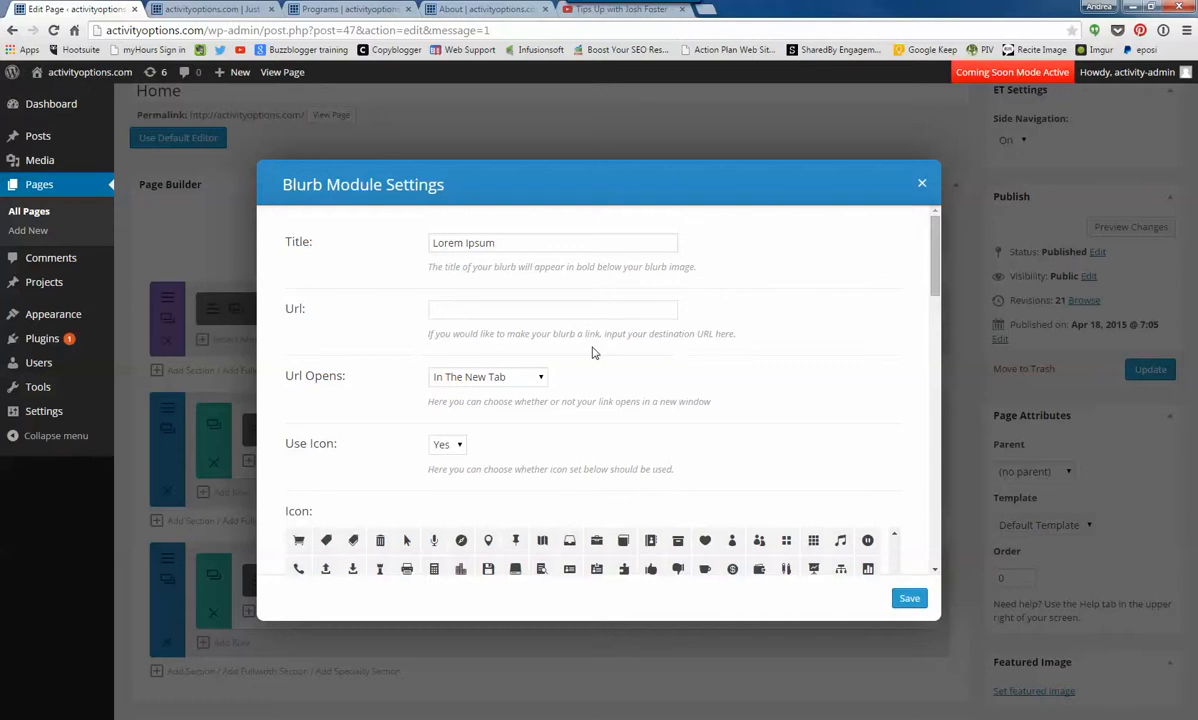
pyautogui.click(907, 598)
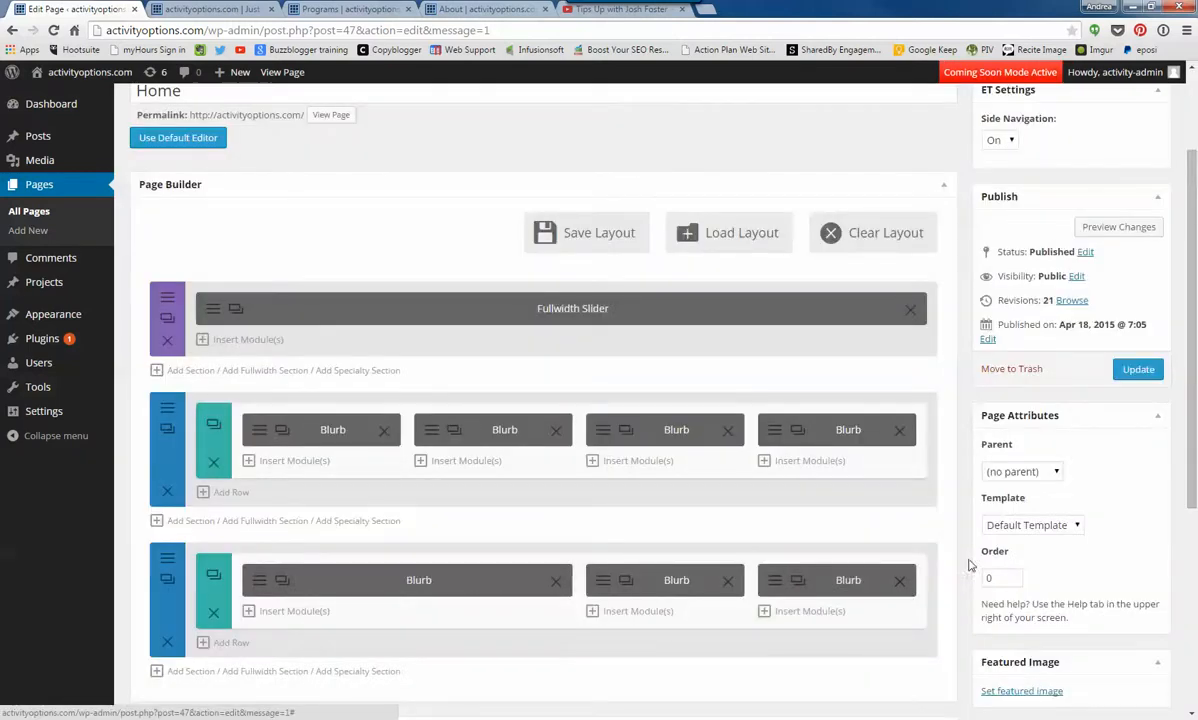
pyautogui.click(1137, 370)
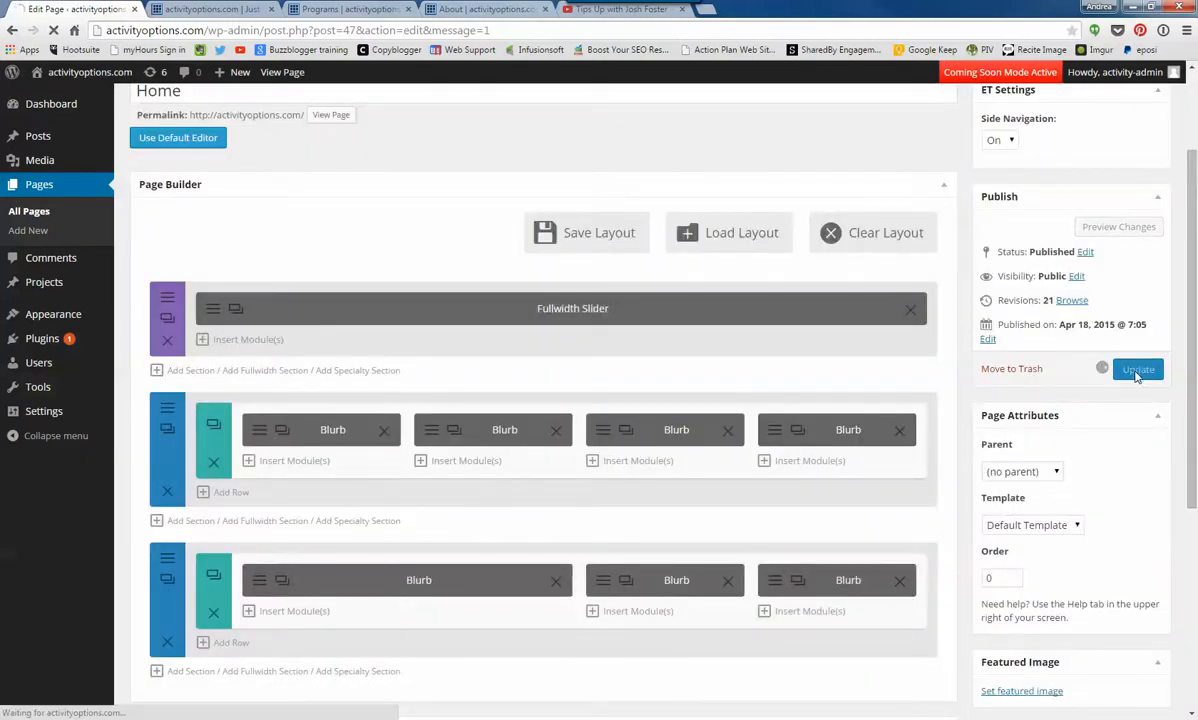
# - Reload the live home page and compare its blurb row with the four blurb modules in the page editor
pyautogui.click(205, 9)
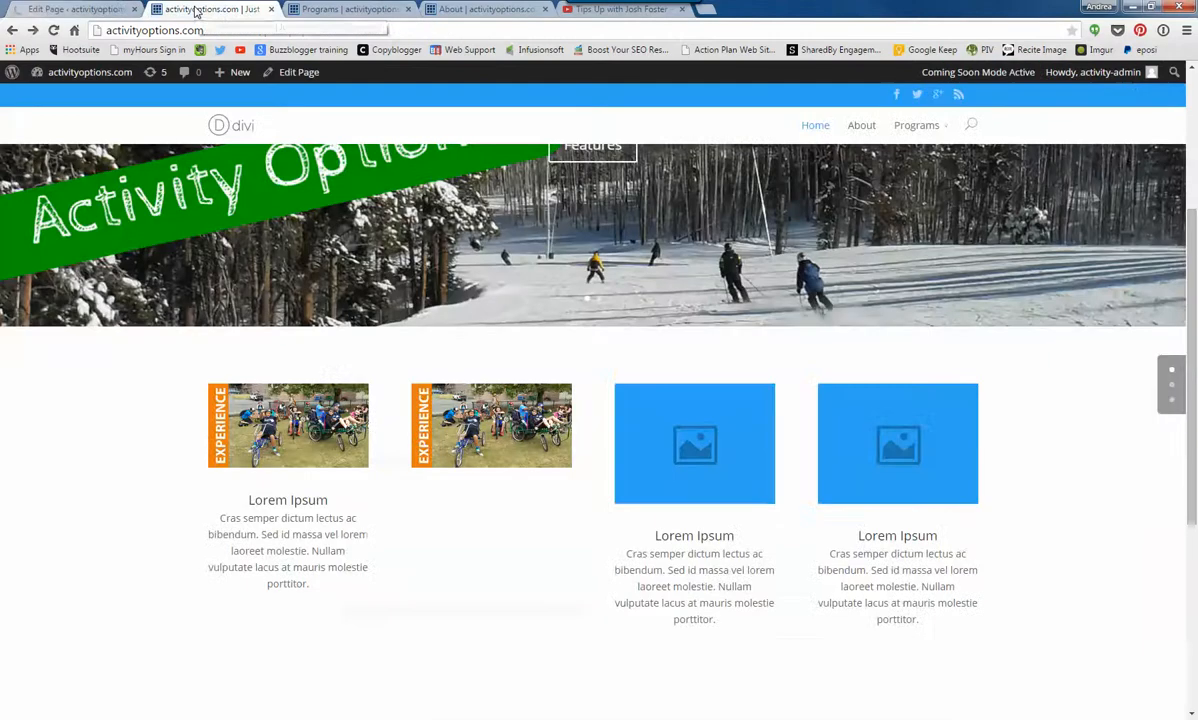
pyautogui.click(53, 30)
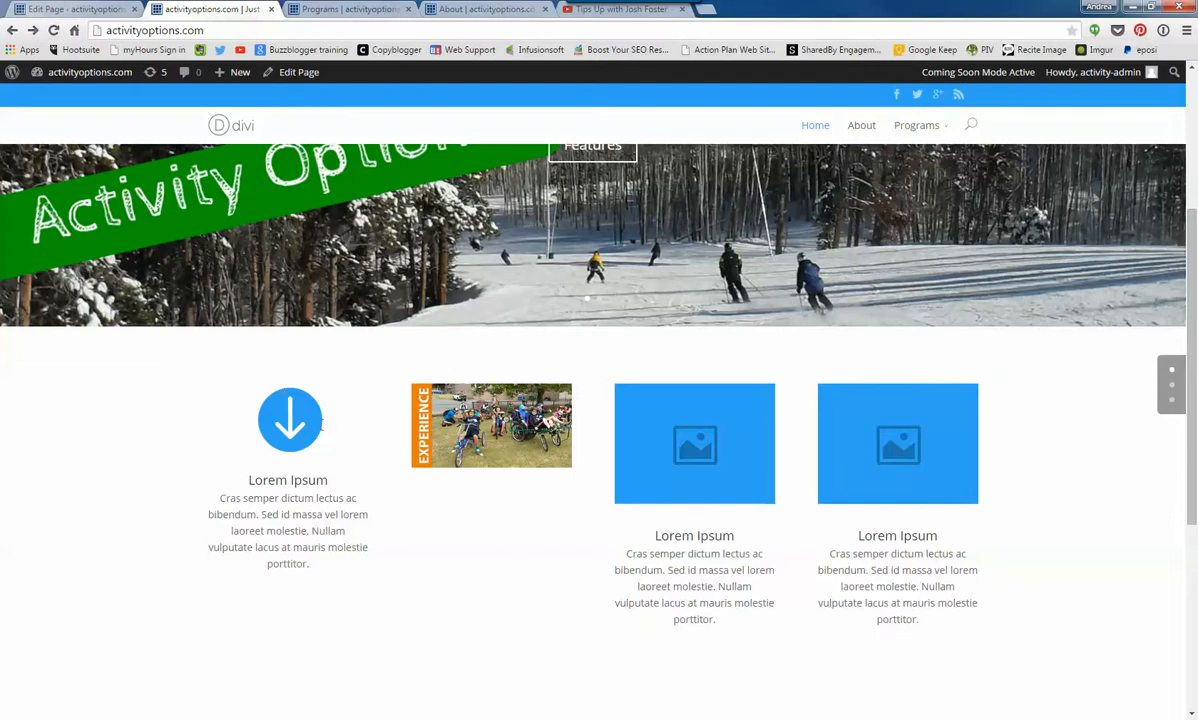
pyautogui.click(86, 10)
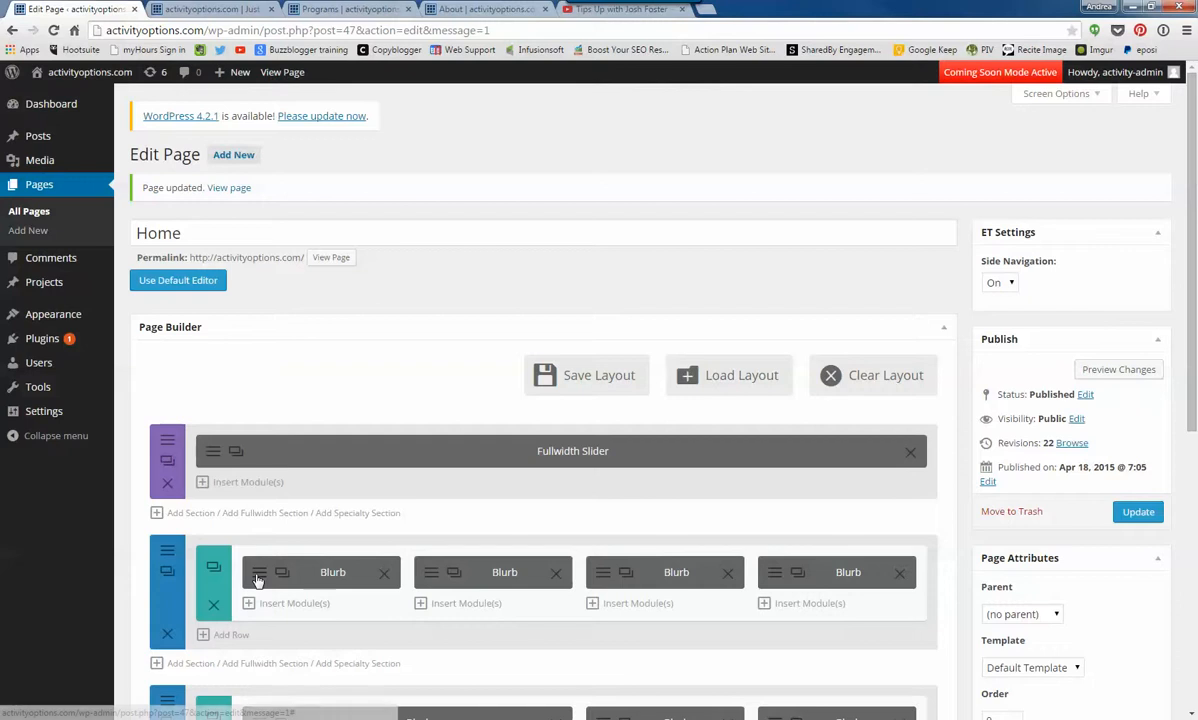
pyautogui.click(199, 10)
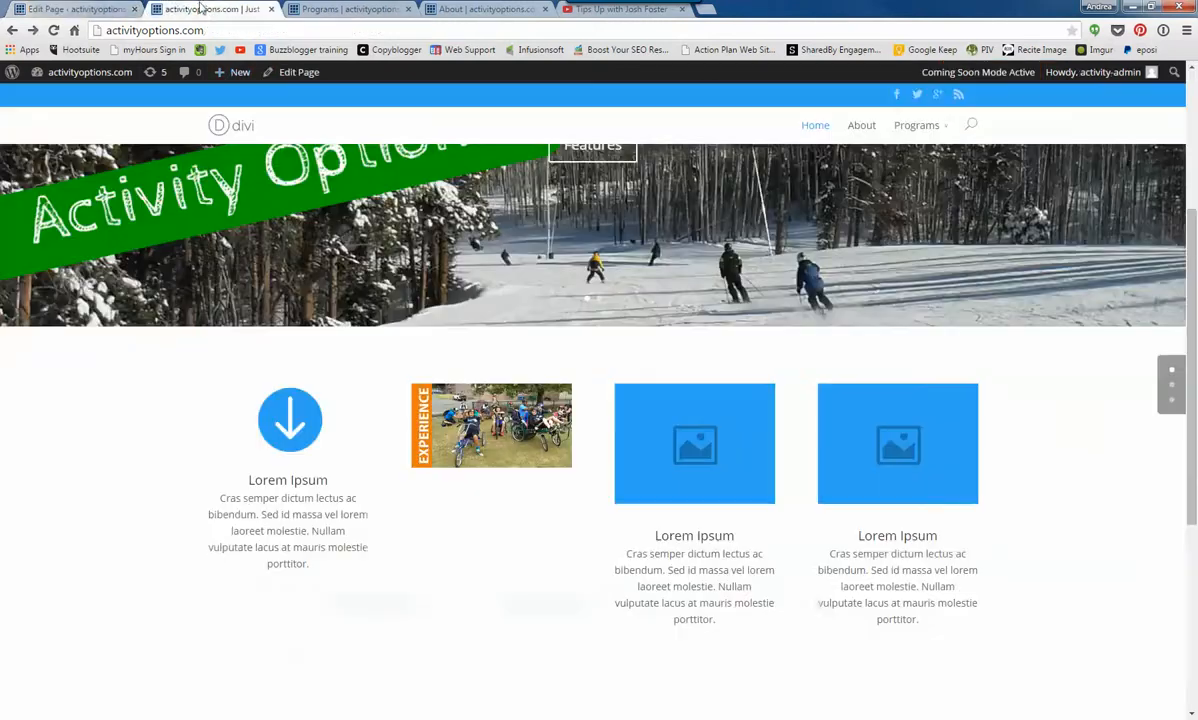
pyautogui.click(100, 10)
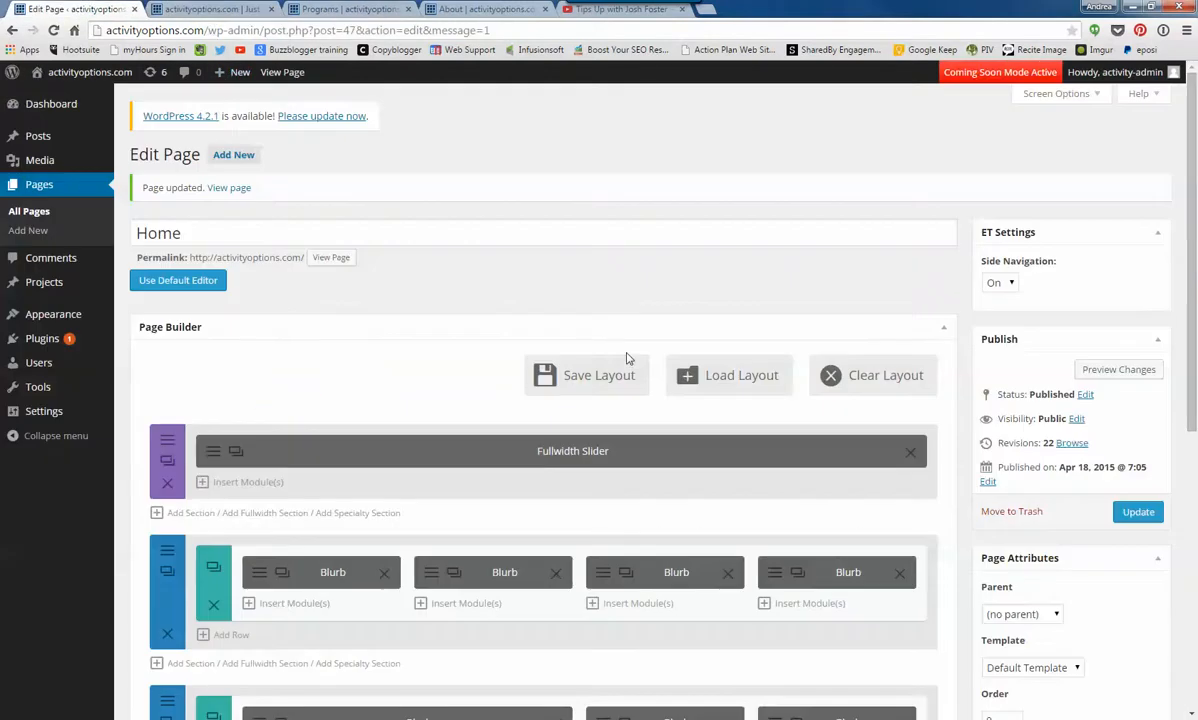
# - Open the settings of the four-blurb row's second blurb and set its title to TITLE FIELD
pyautogui.click(430, 573)
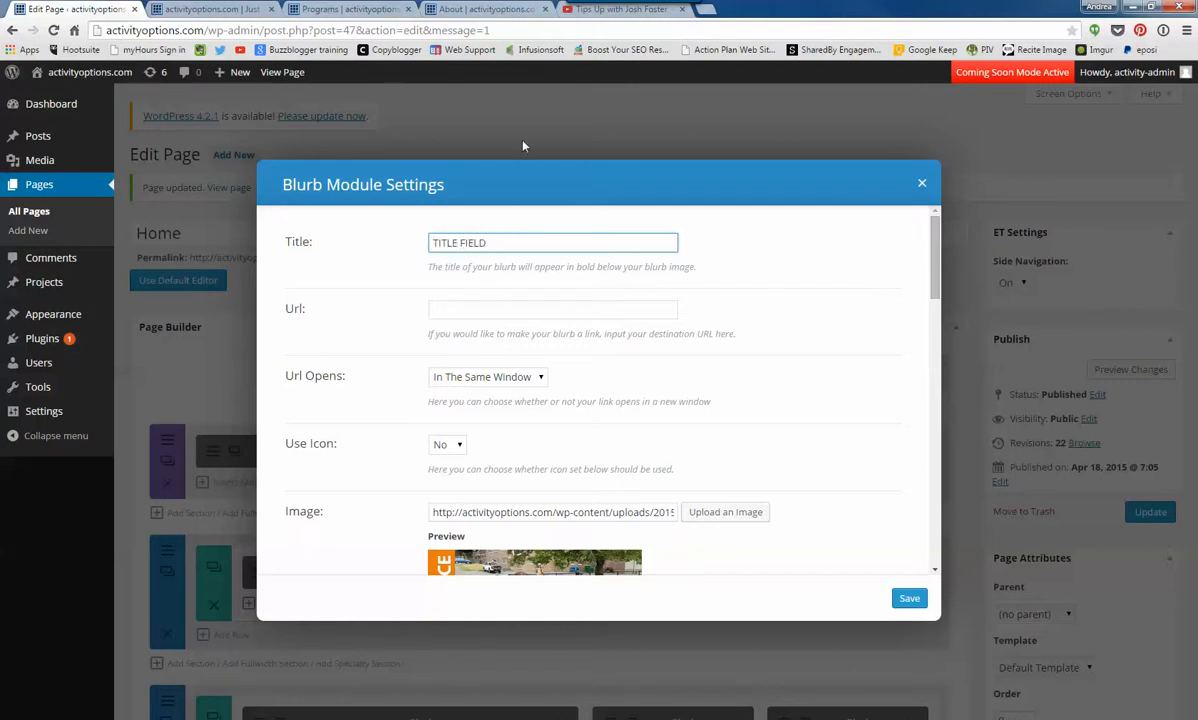
pyautogui.click(471, 311)
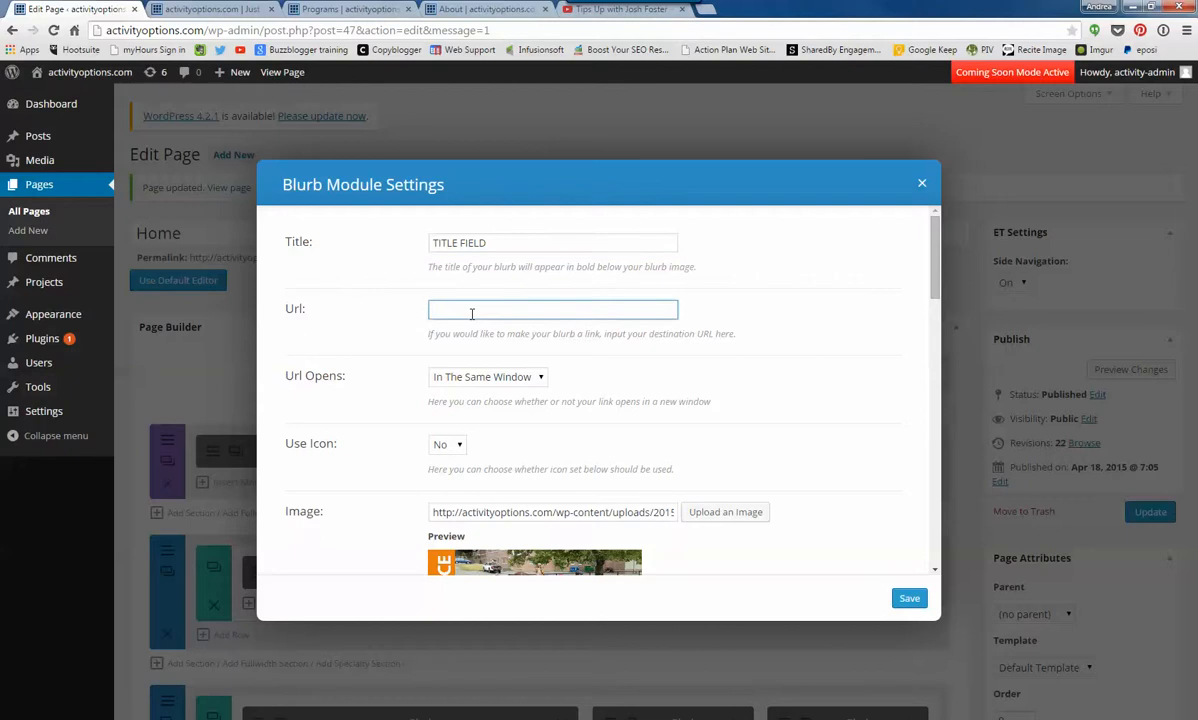
# - Examine the blurb's image options for uploading a file or choosing from the Media Library, leaving the current image in place
pyautogui.scroll(-3, 572, 387)
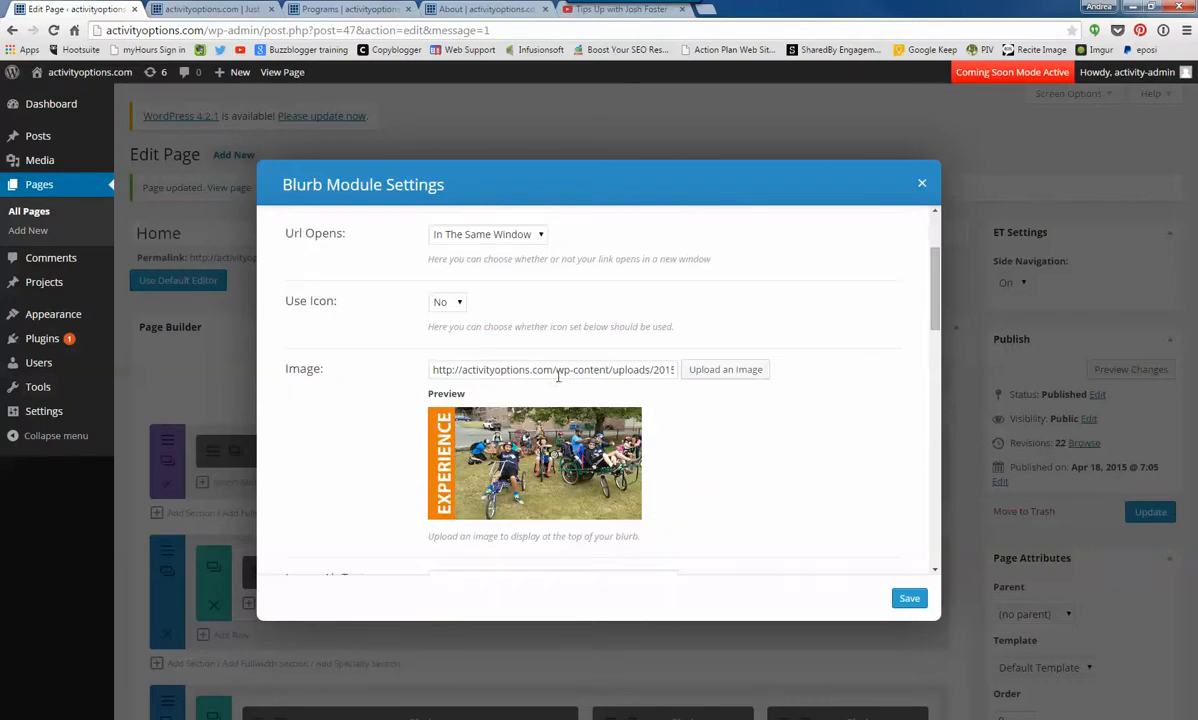
pyautogui.click(723, 370)
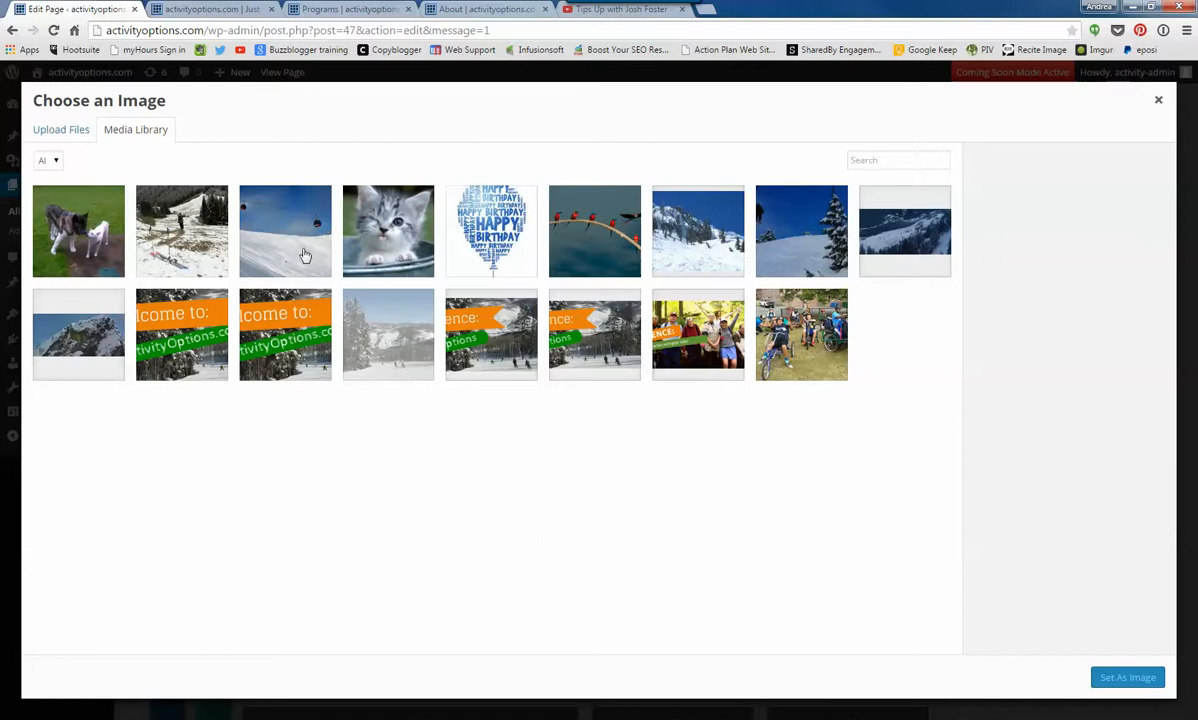
pyautogui.click(63, 136)
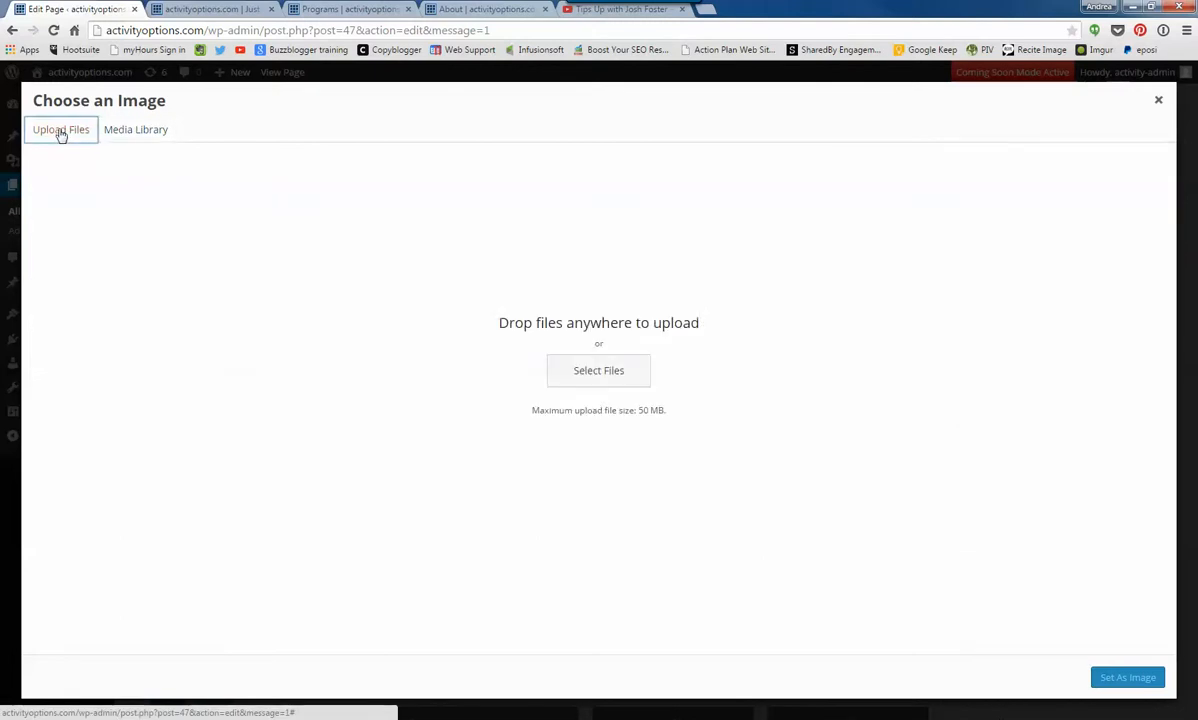
pyautogui.moveTo(584, 371); pyautogui.dragTo(591, 387)
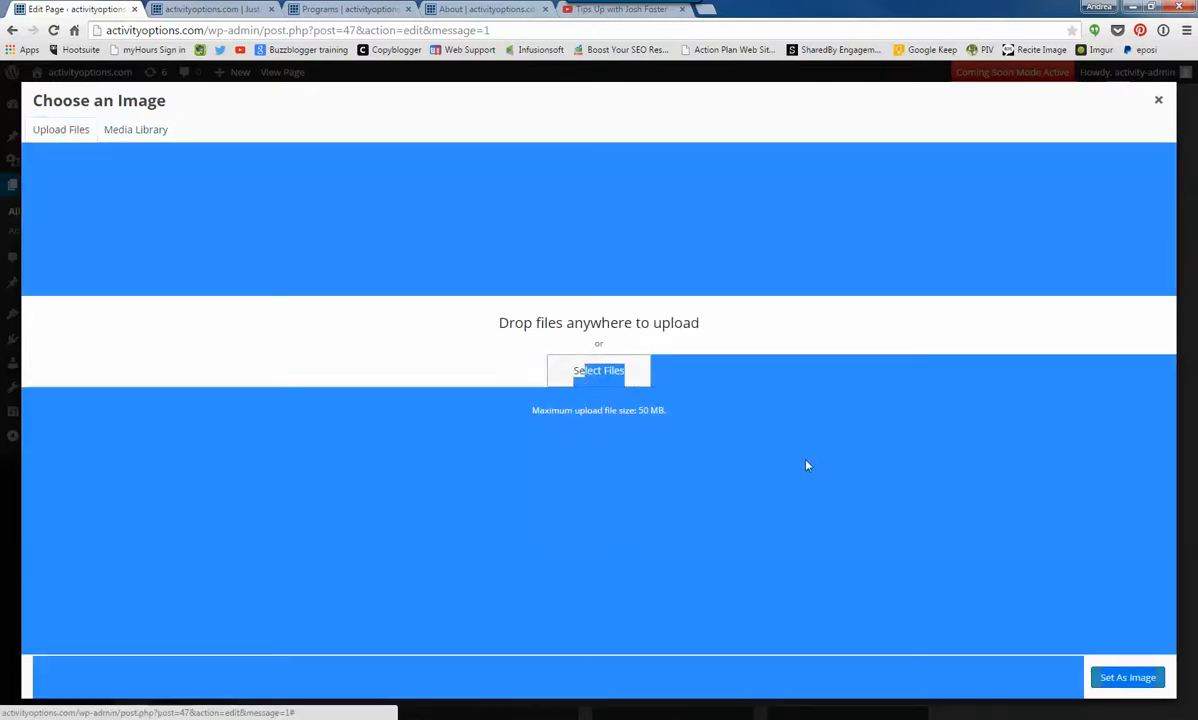
pyautogui.click(668, 380)
pyautogui.click(597, 372)
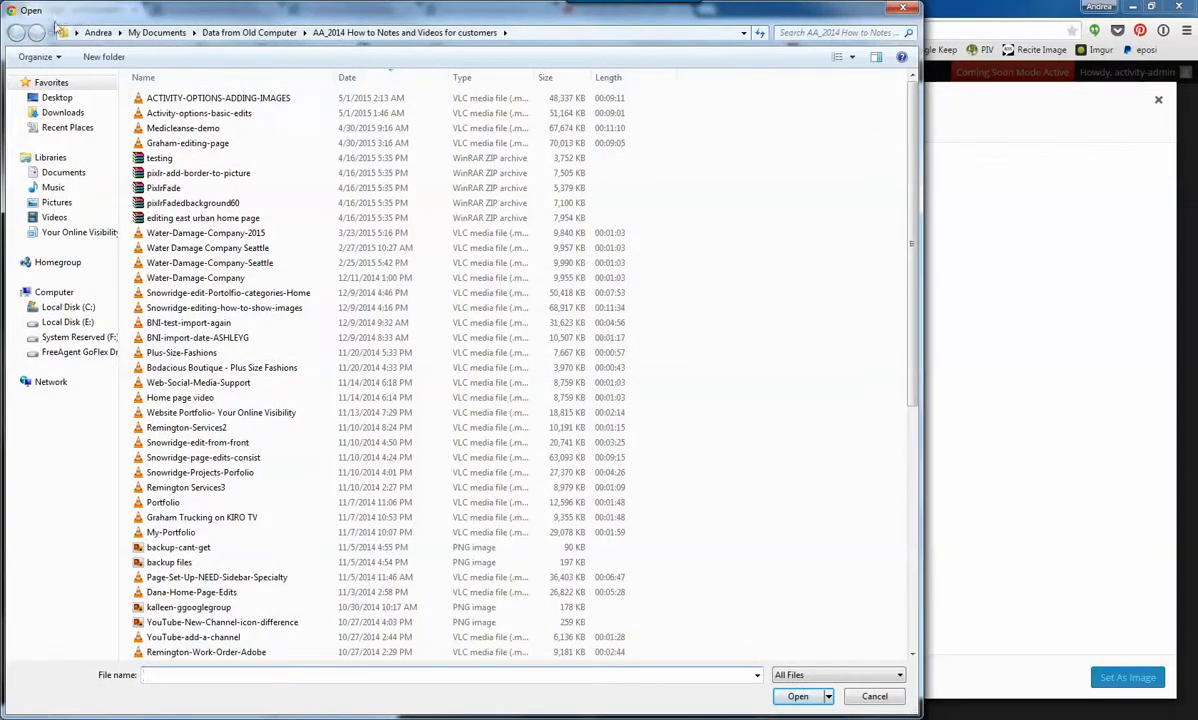
pyautogui.click(913, 9)
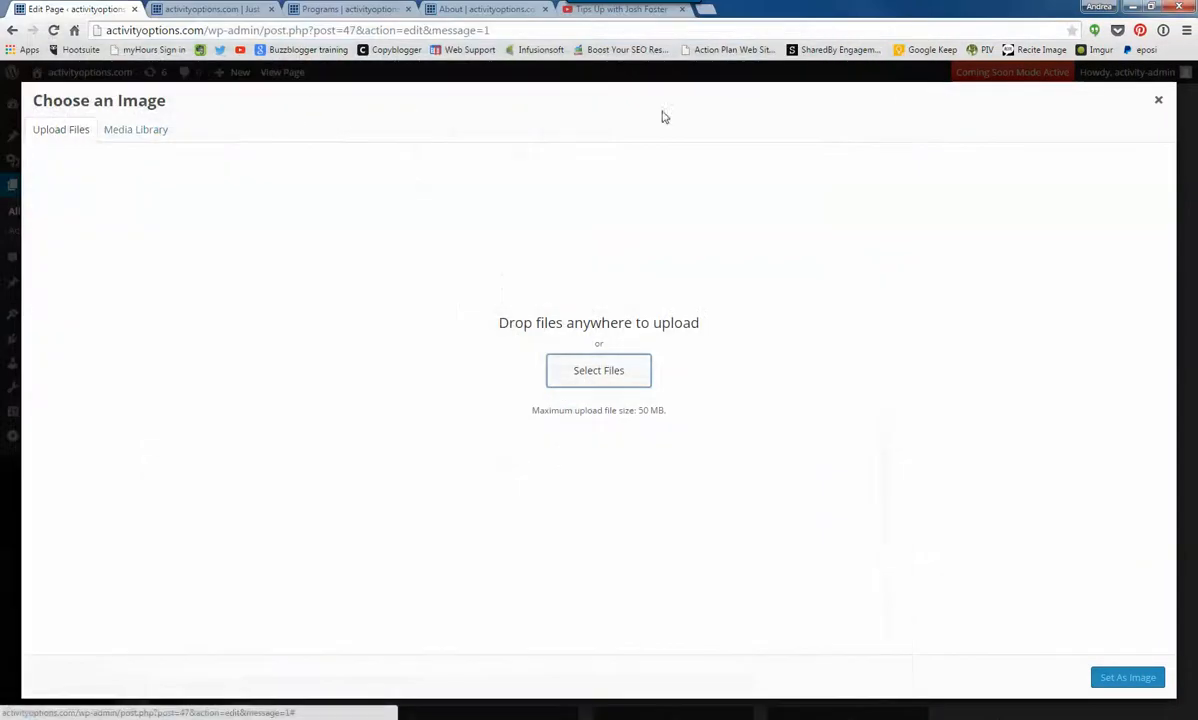
pyautogui.click(150, 129)
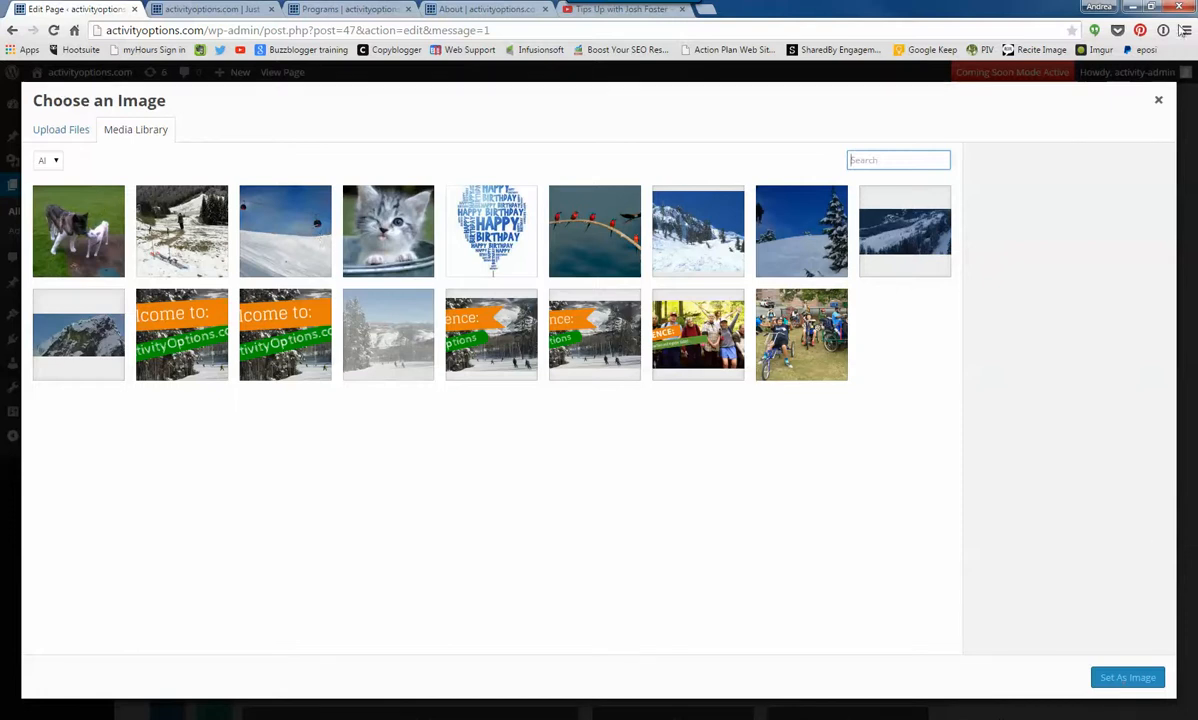
pyautogui.click(1158, 100)
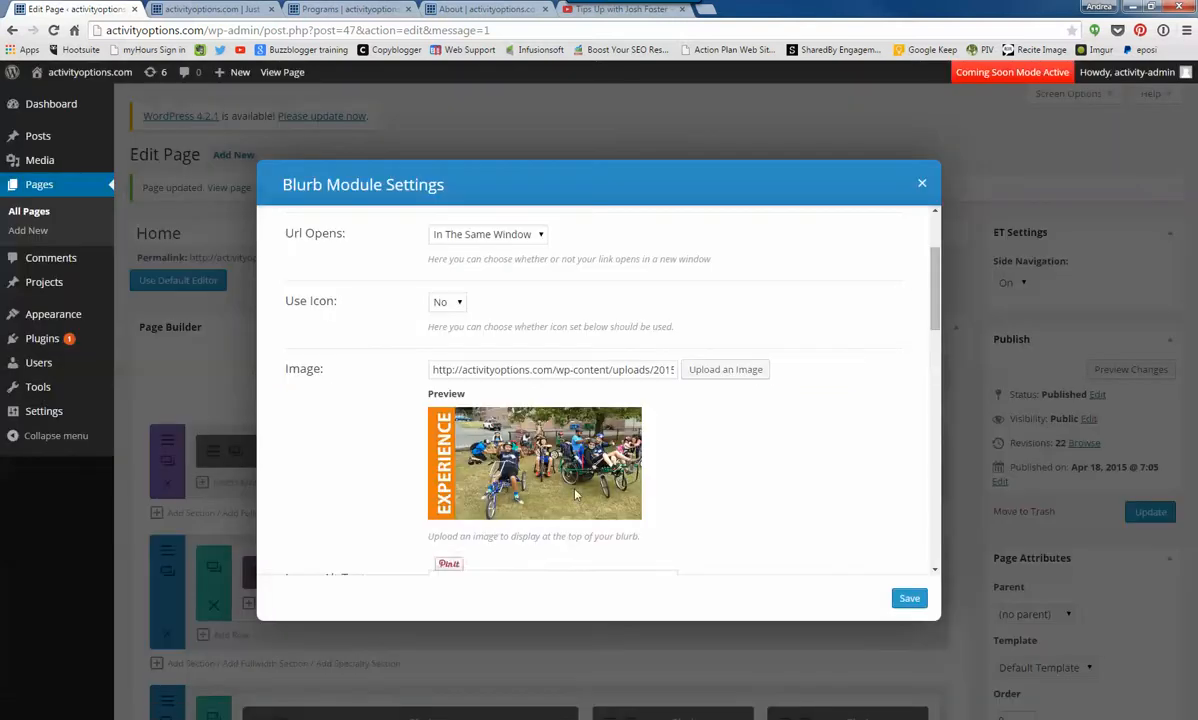
# - Copy the first two lines of the Text Color help text into the blurb's Content, save the blurb and update the Home page
pyautogui.scroll(-3, 719, 487)
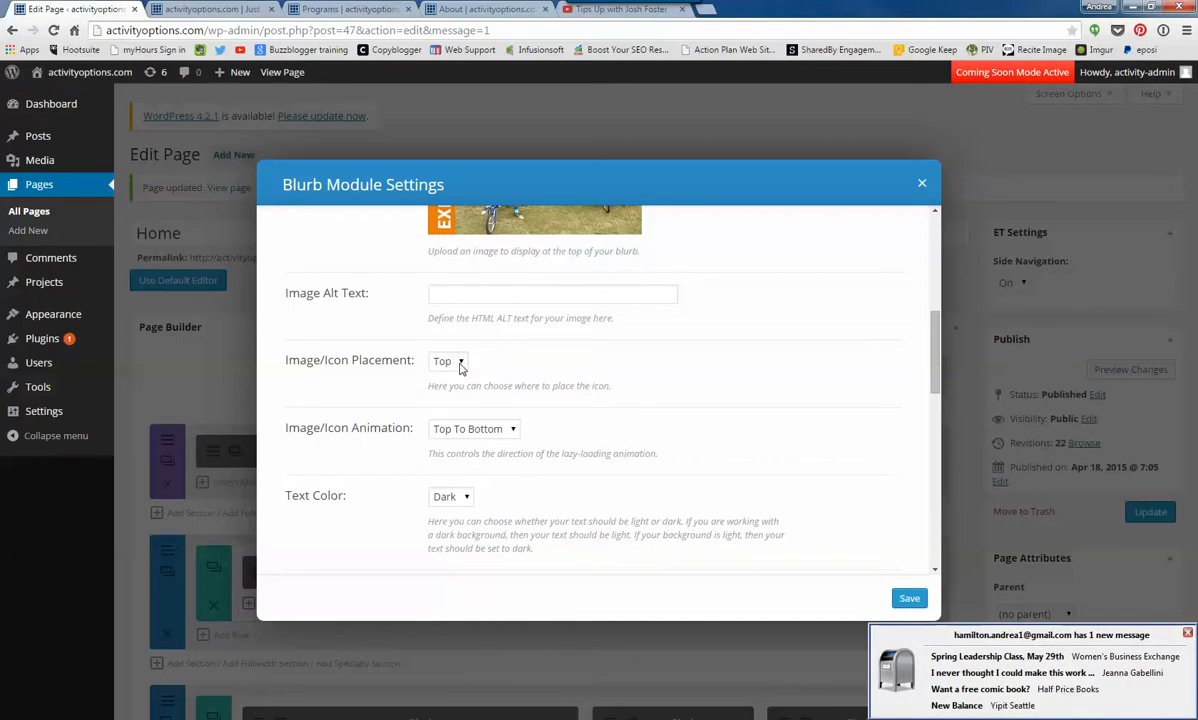
pyautogui.scroll(-3, 513, 451)
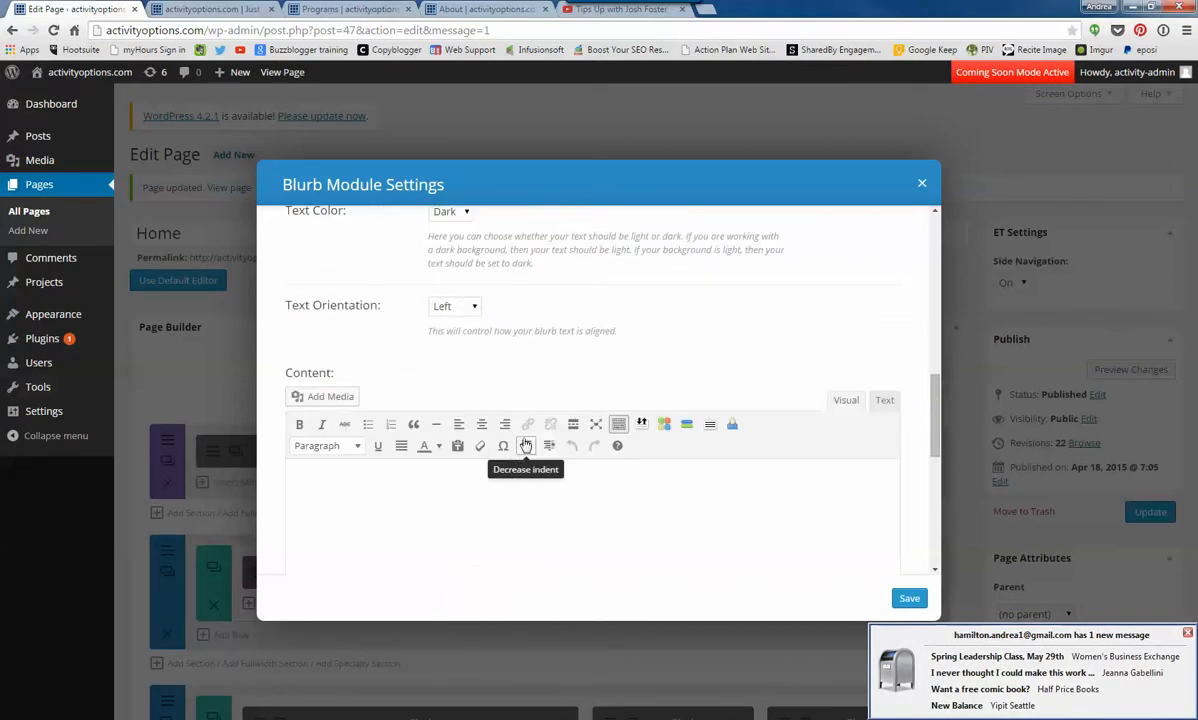
pyautogui.click(354, 467)
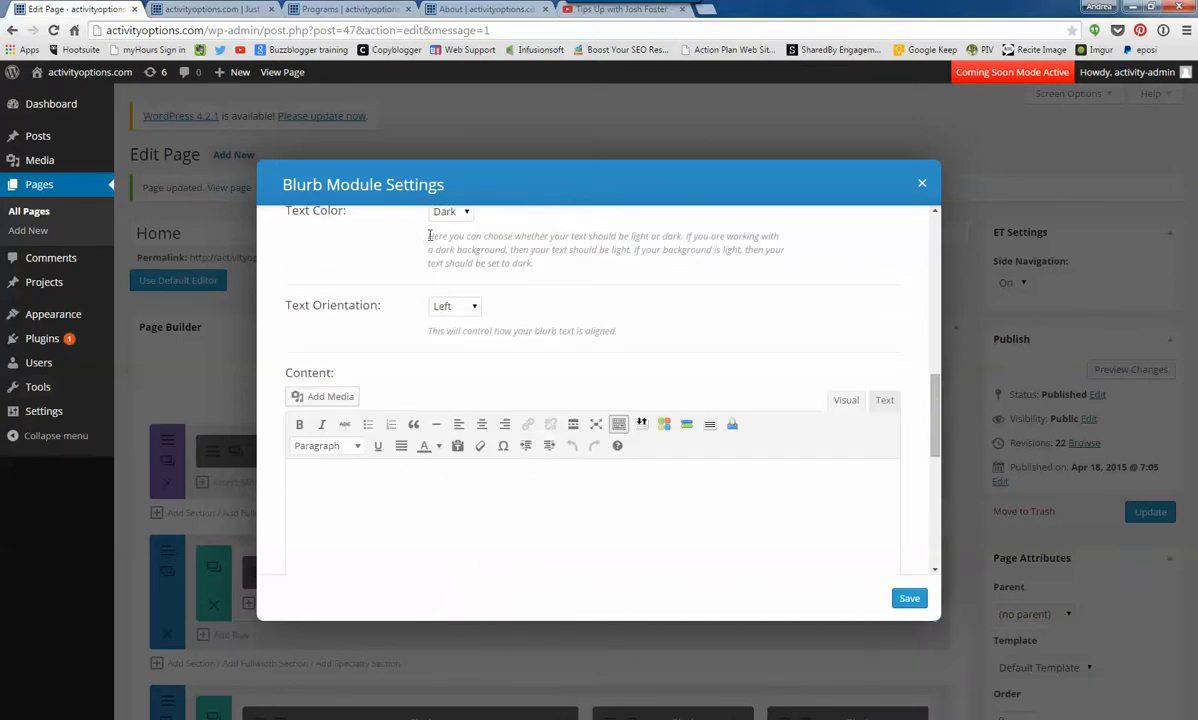
pyautogui.moveTo(430, 235); pyautogui.dragTo(787, 255)
pyautogui.rightClick(650, 238)
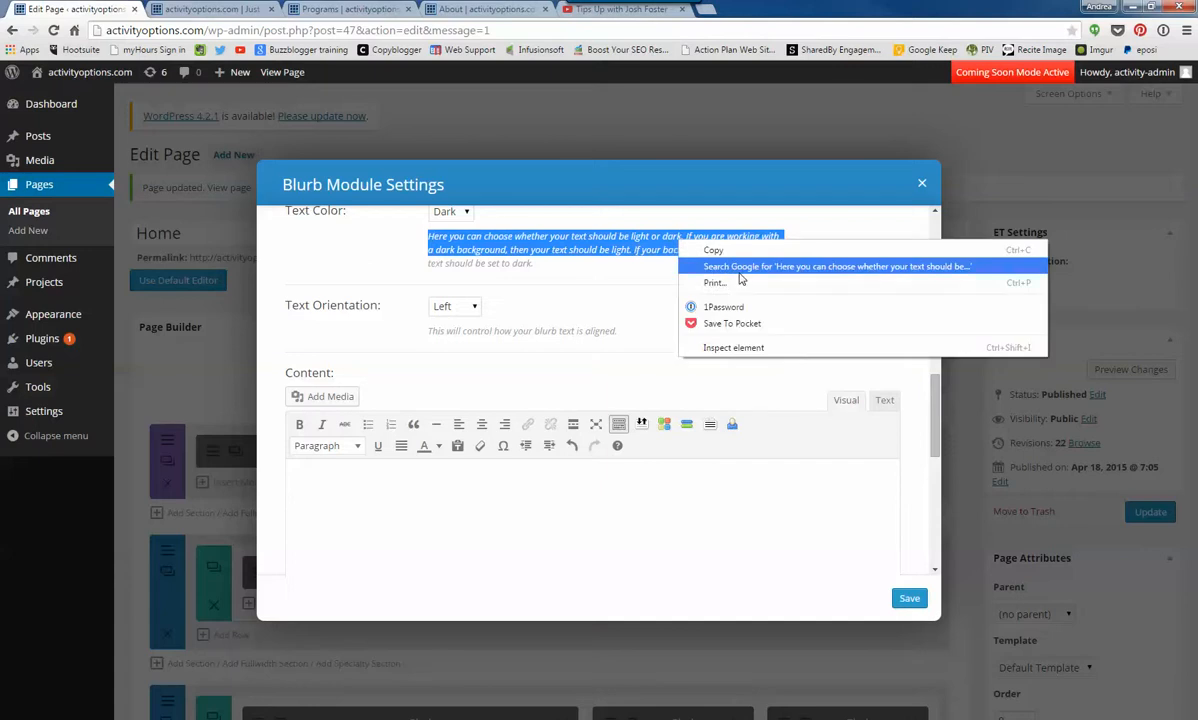
pyautogui.click(700, 243)
pyautogui.click(336, 511)
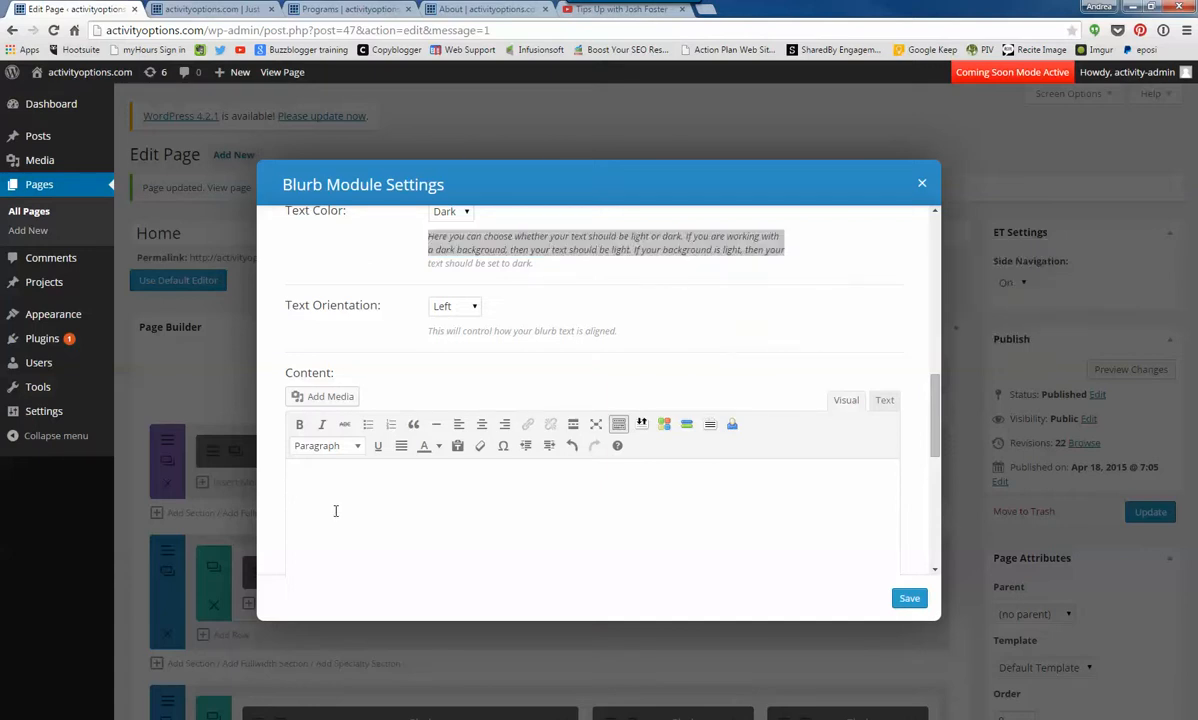
pyautogui.hotkey('ctrl', 'v')
pyautogui.click(909, 598)
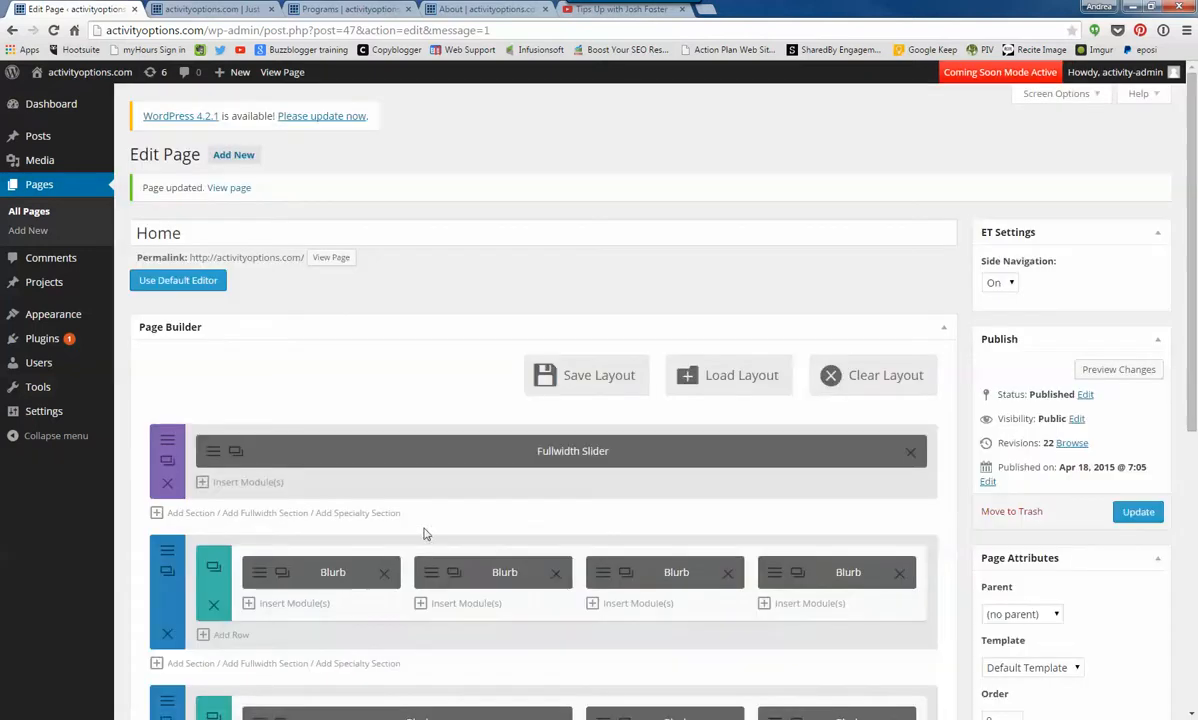
pyautogui.click(1137, 512)
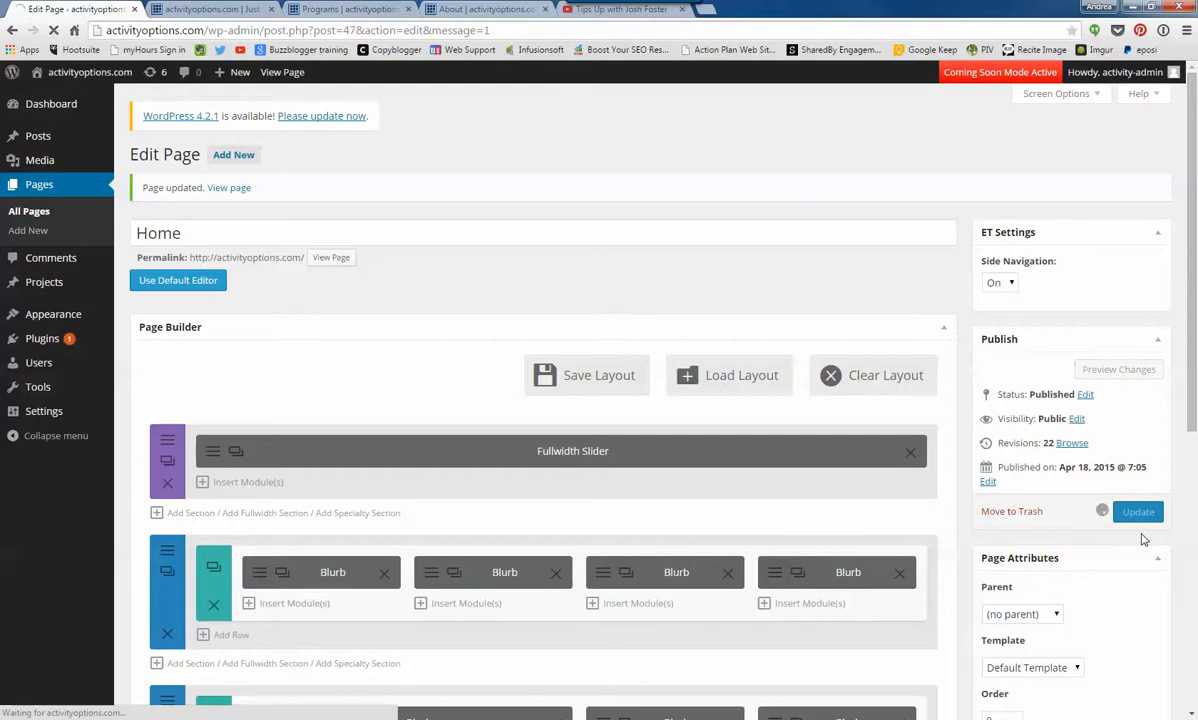
# - Reload the live home page and compare the second blurb's title and text with the first blurb's text
pyautogui.click(206, 9)
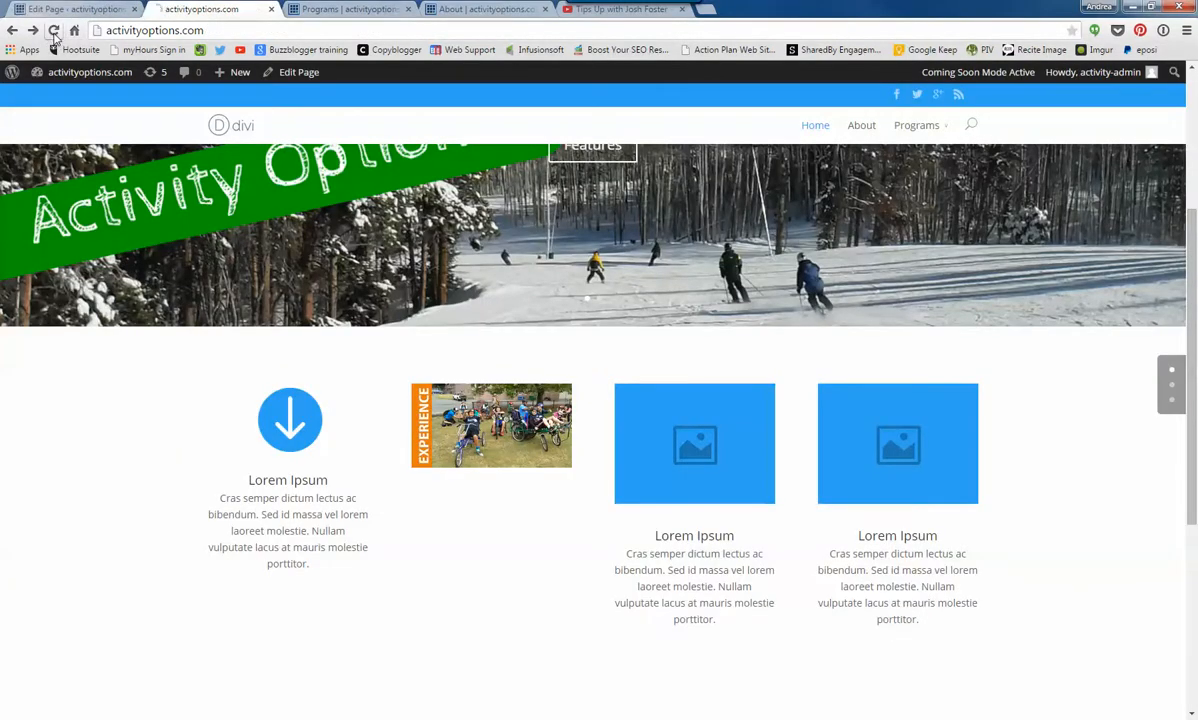
pyautogui.click(54, 31)
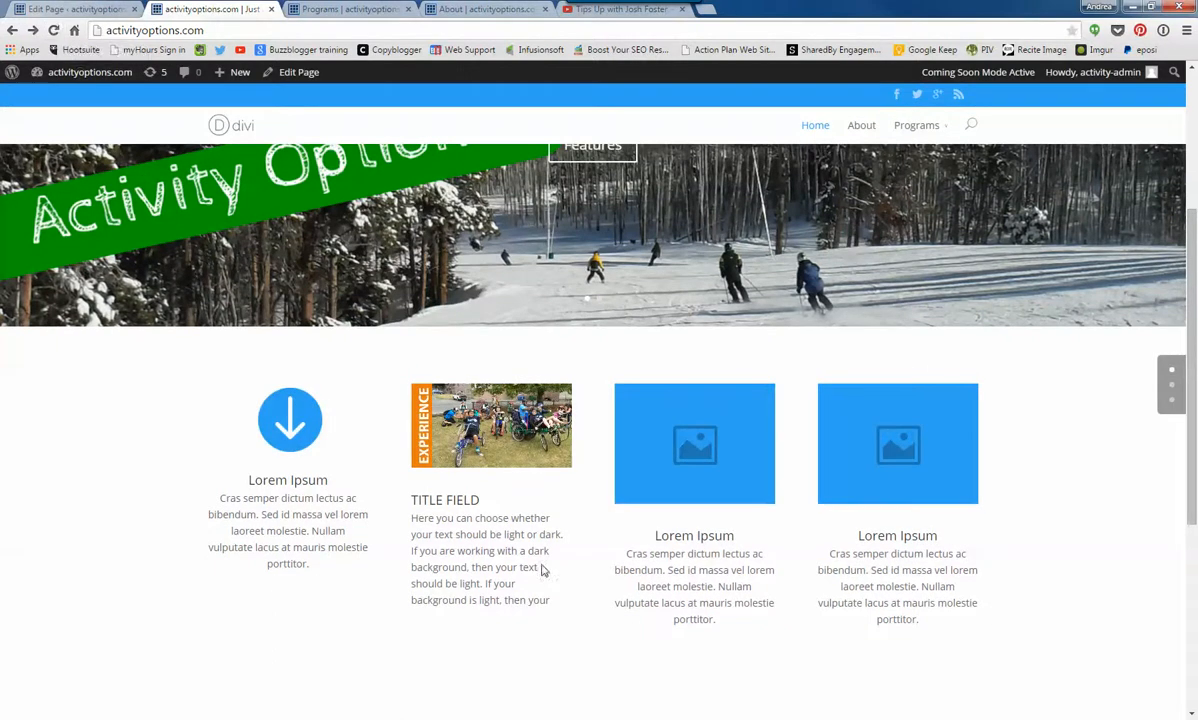
pyautogui.moveTo(545, 612); pyautogui.dragTo(433, 534)
pyautogui.click(292, 519)
pyautogui.moveTo(247, 500); pyautogui.dragTo(296, 530)
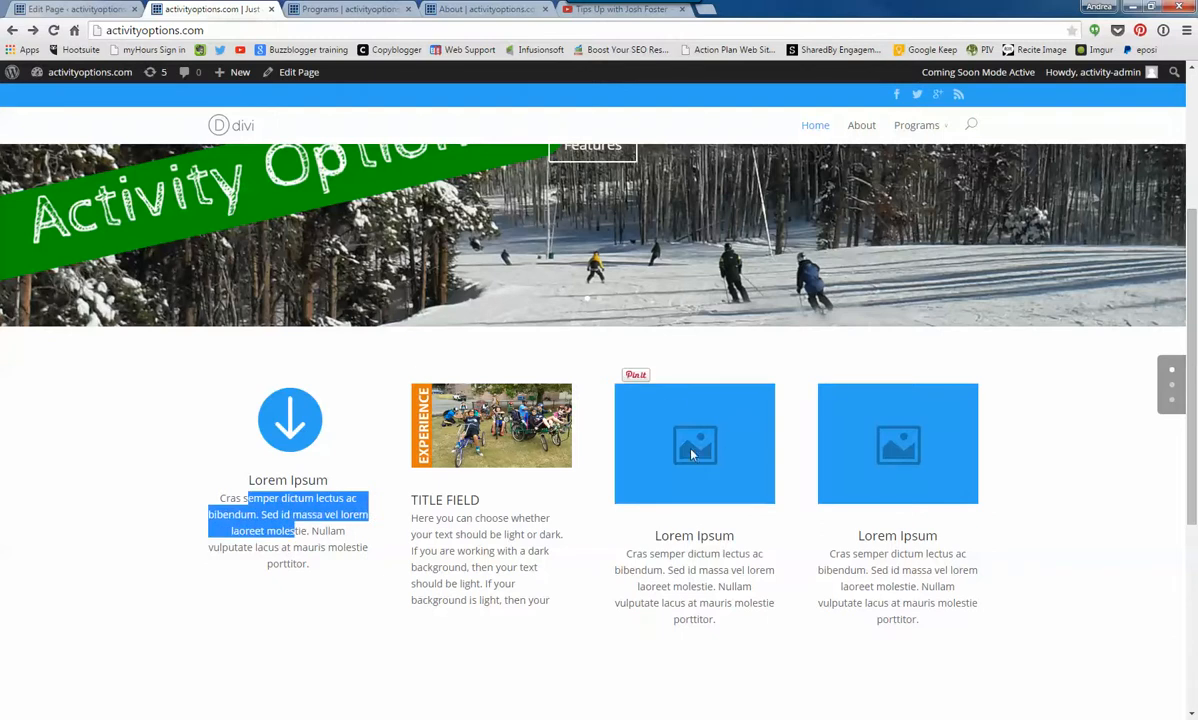
# - In the page editor, set the third blurb's image to Projects-Summer-005.jpg from the Media Library and save the blurb settings
pyautogui.click(95, 8)
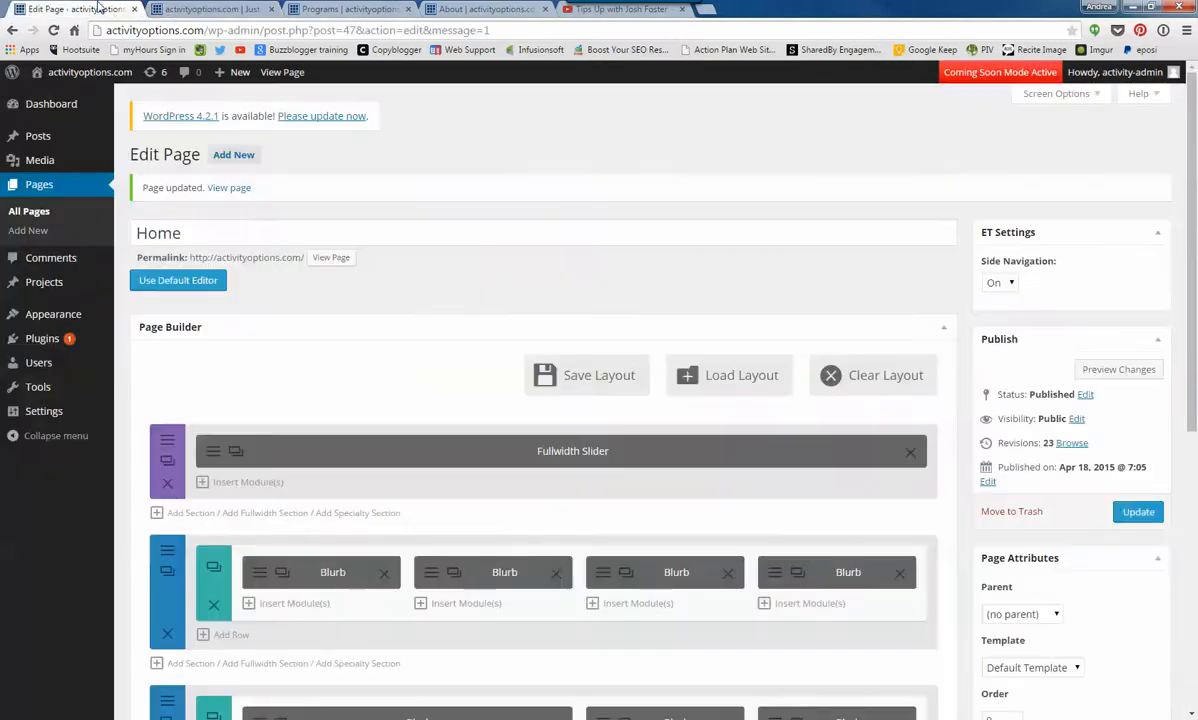
pyautogui.click(599, 572)
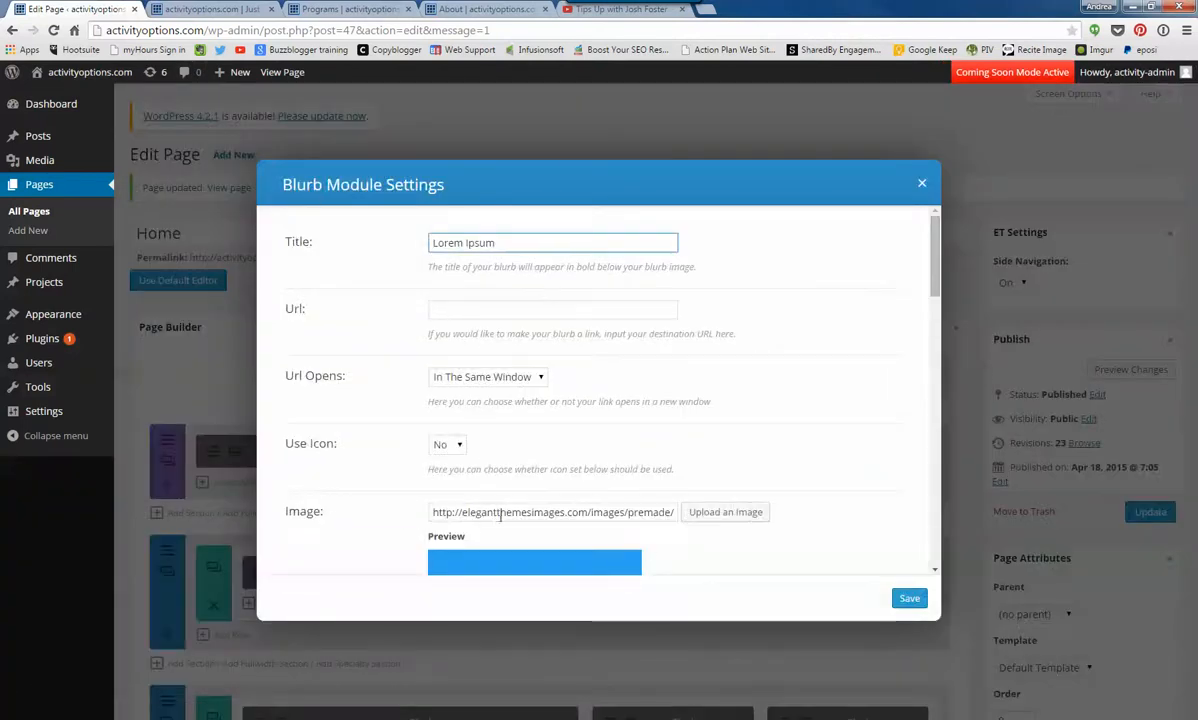
pyautogui.scroll(-2, 644, 437)
pyautogui.click(703, 299)
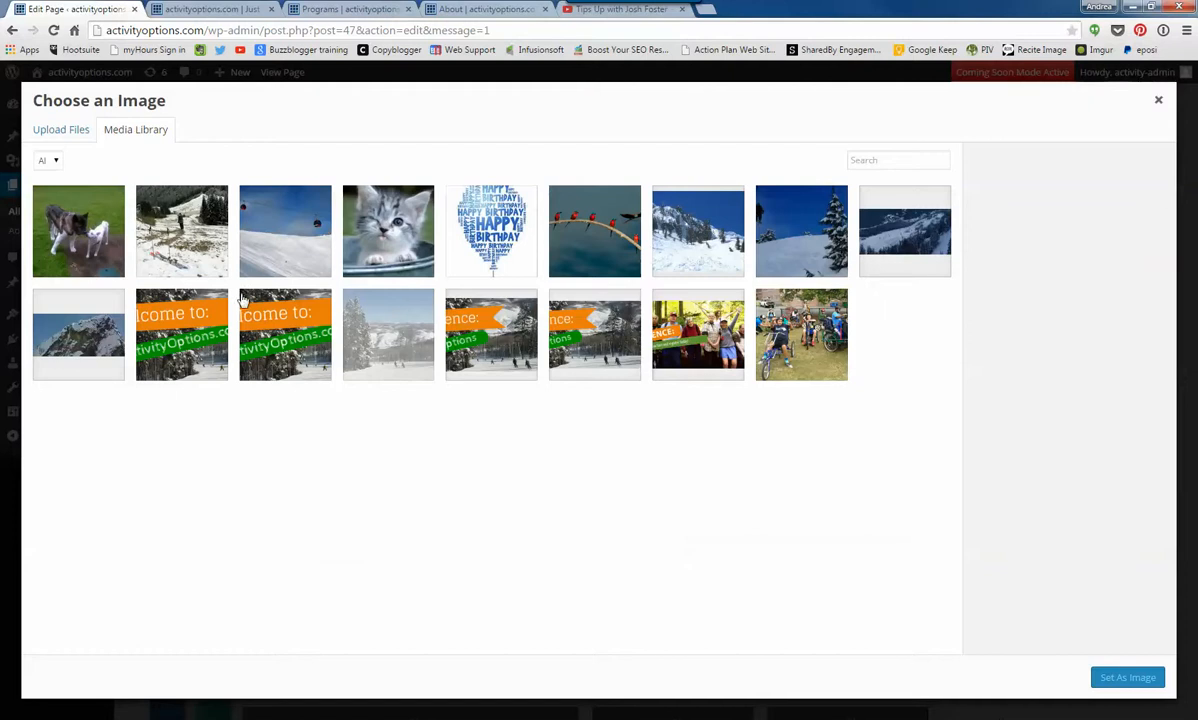
pyautogui.click(77, 312)
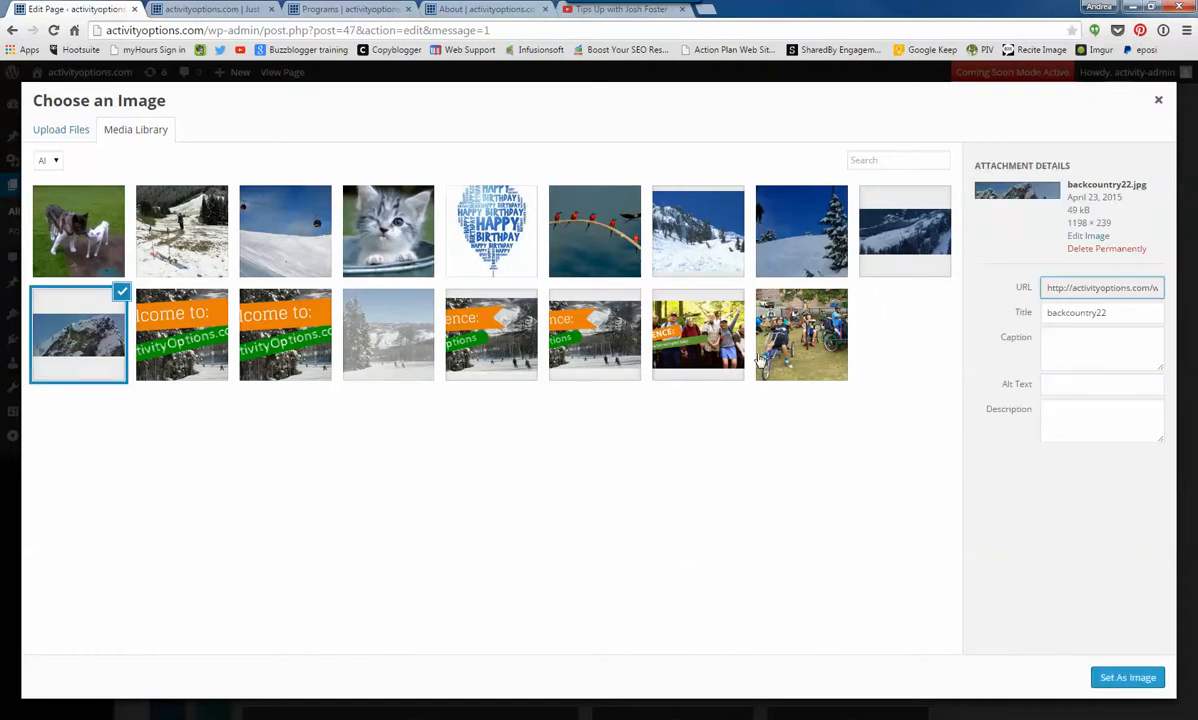
pyautogui.click(788, 325)
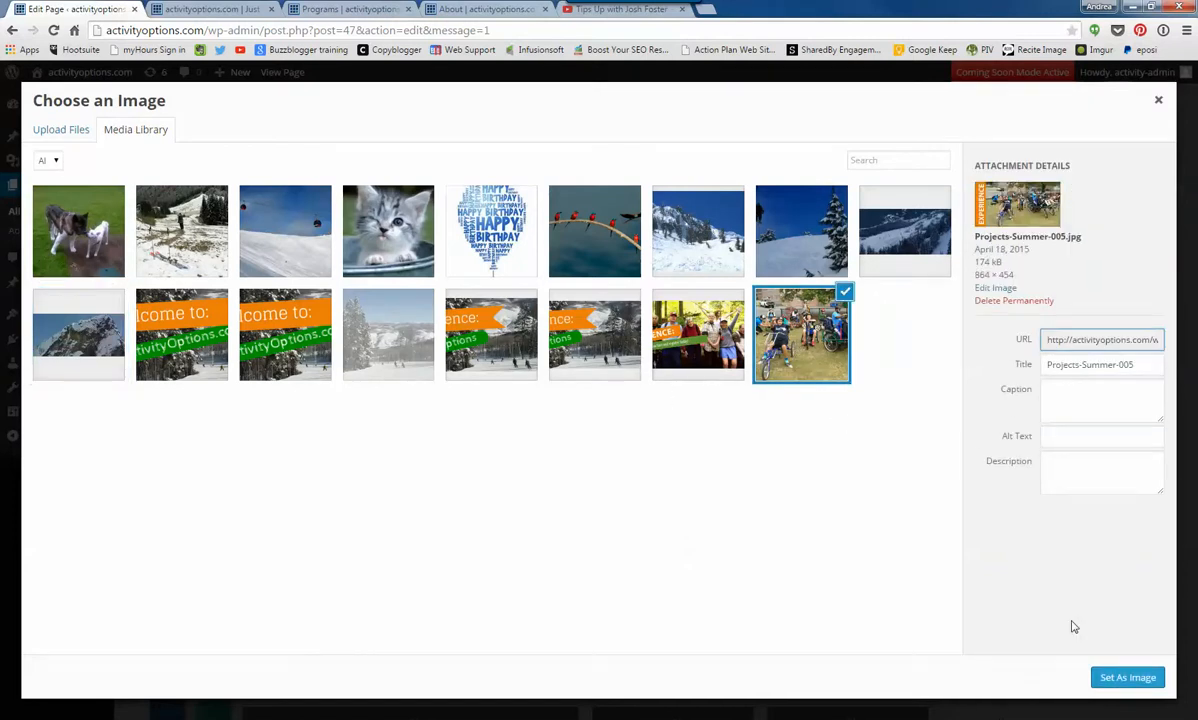
pyautogui.click(1126, 677)
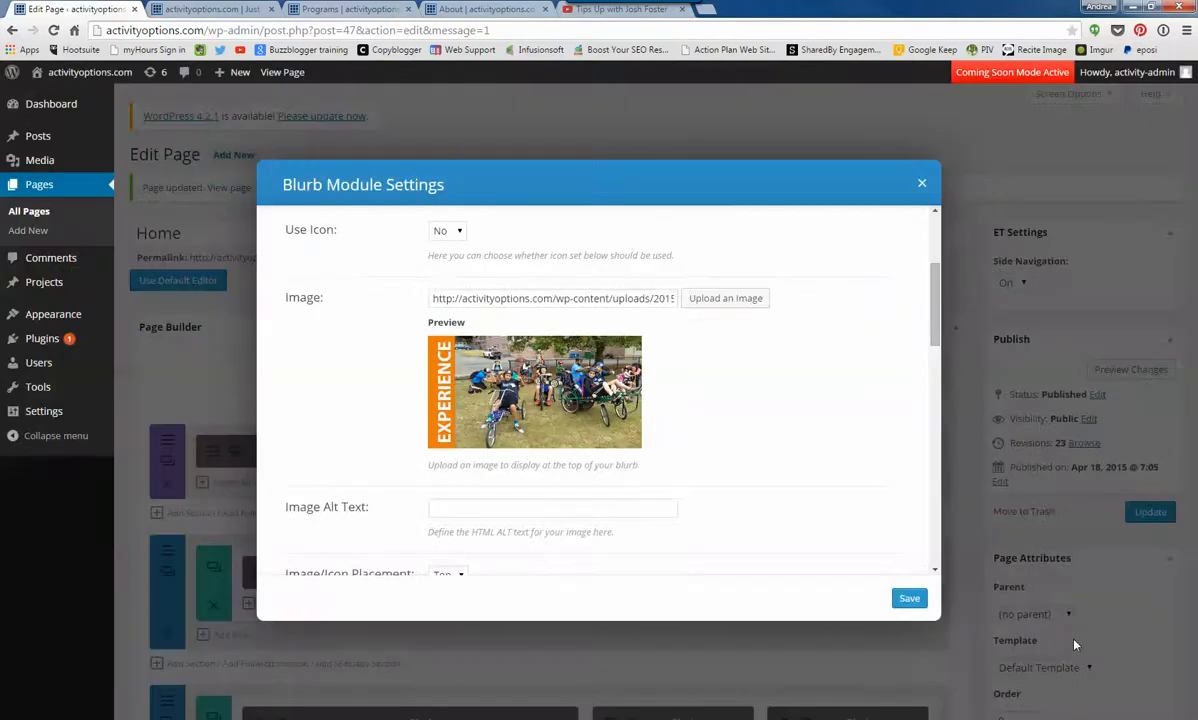
pyautogui.click(909, 598)
# - Check the blurb row on the live home page, and delete the row's fourth blurb in the page editor
pyautogui.click(210, 10)
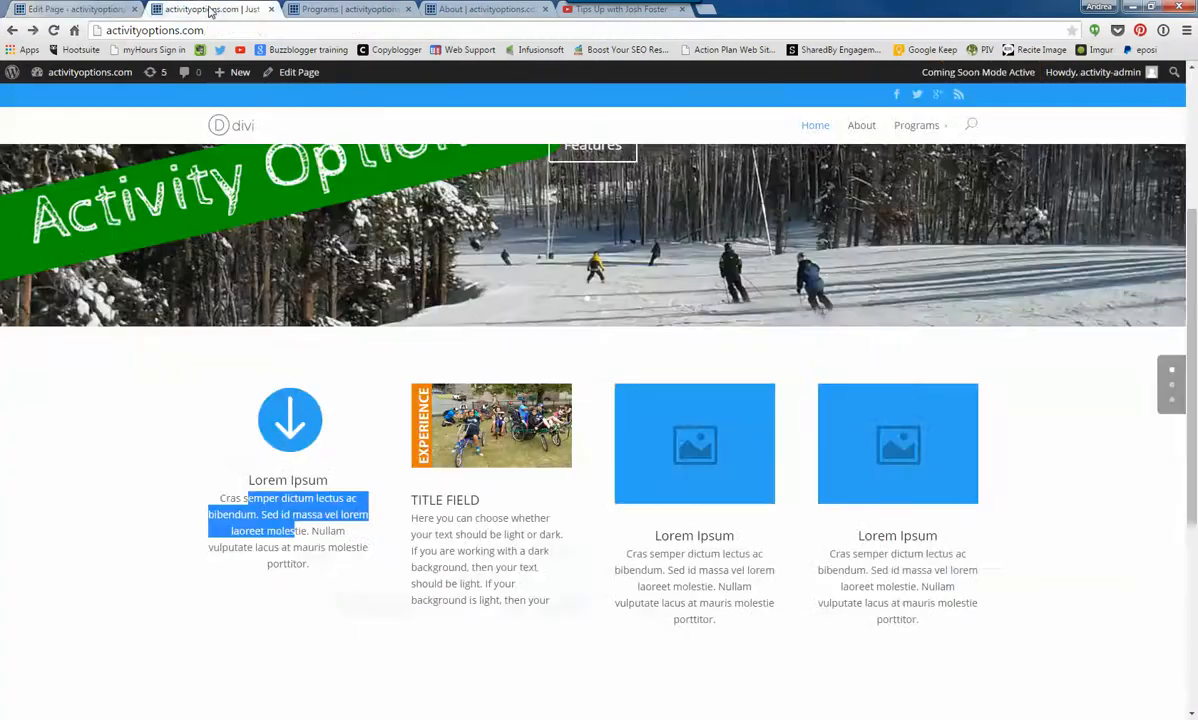
pyautogui.click(100, 9)
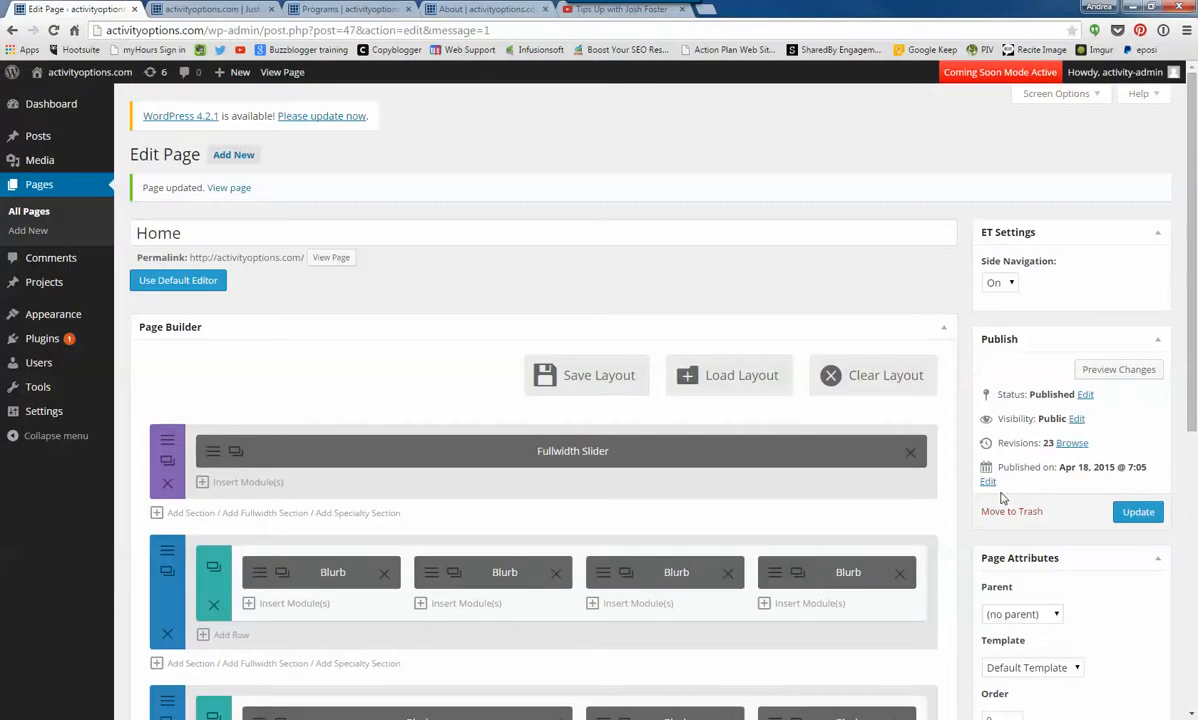
pyautogui.click(900, 577)
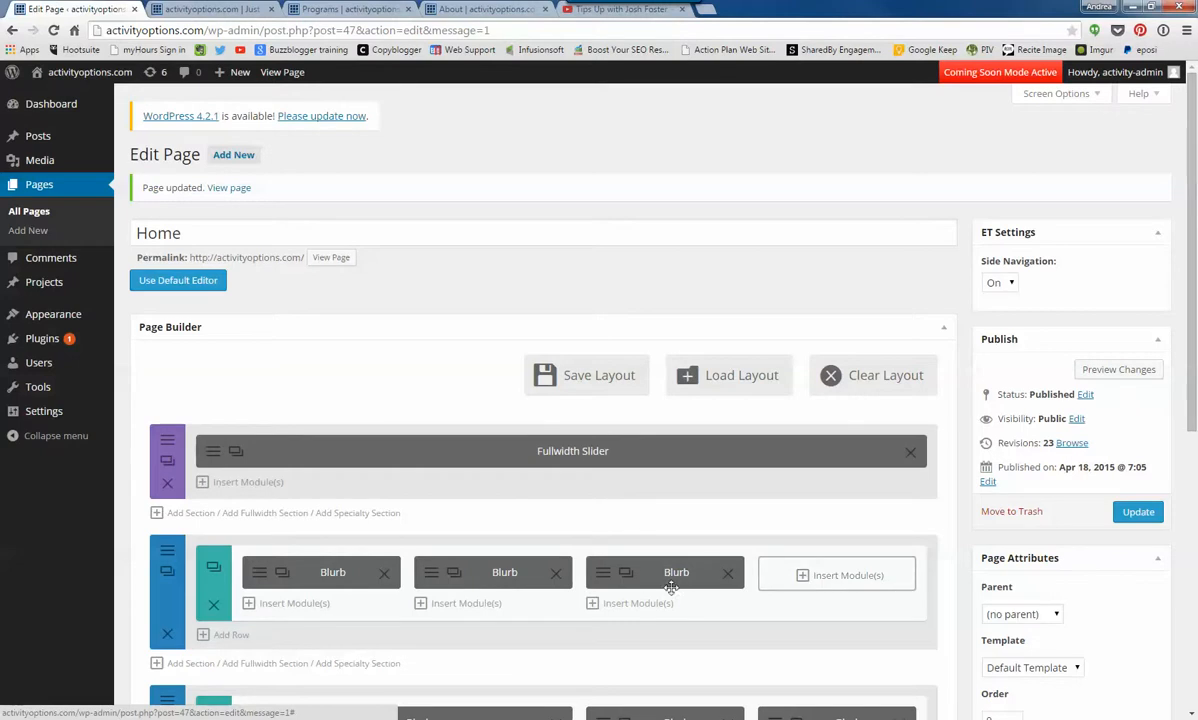
pyautogui.scroll(-2, 645, 569)
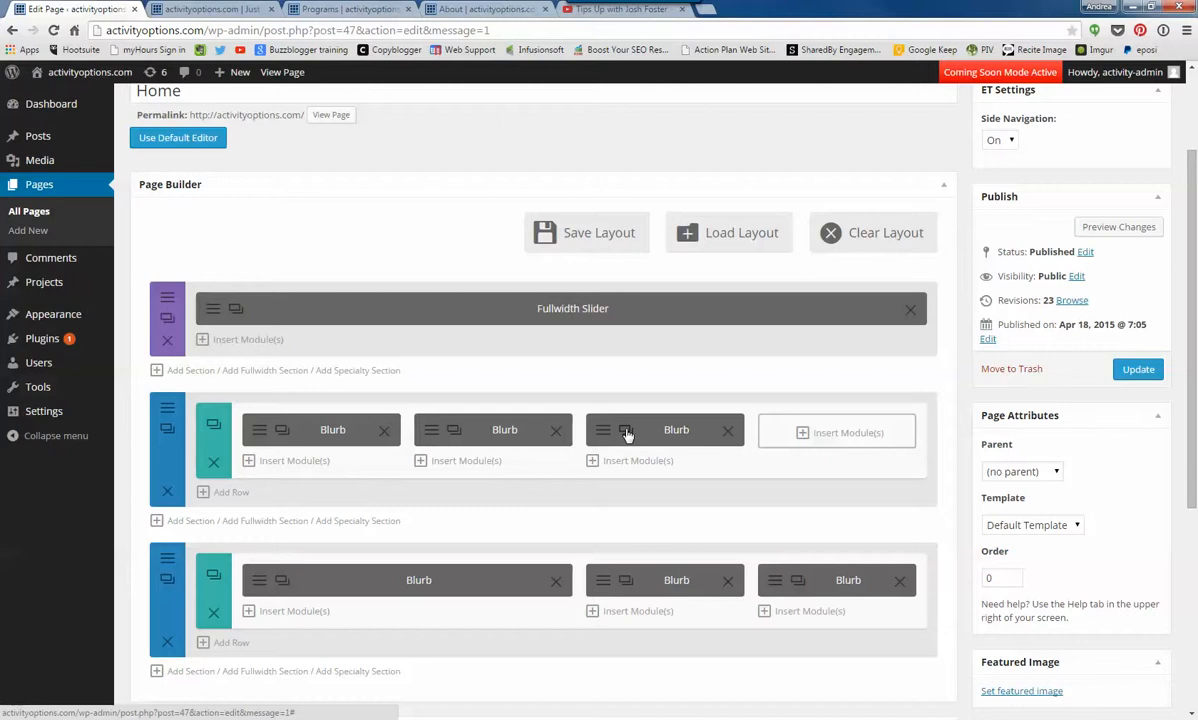
# - Duplicate the third blurb into the row's empty fourth column, swap the second and third blurbs, and update the Home page
pyautogui.moveTo(627, 434); pyautogui.dragTo(809, 402)
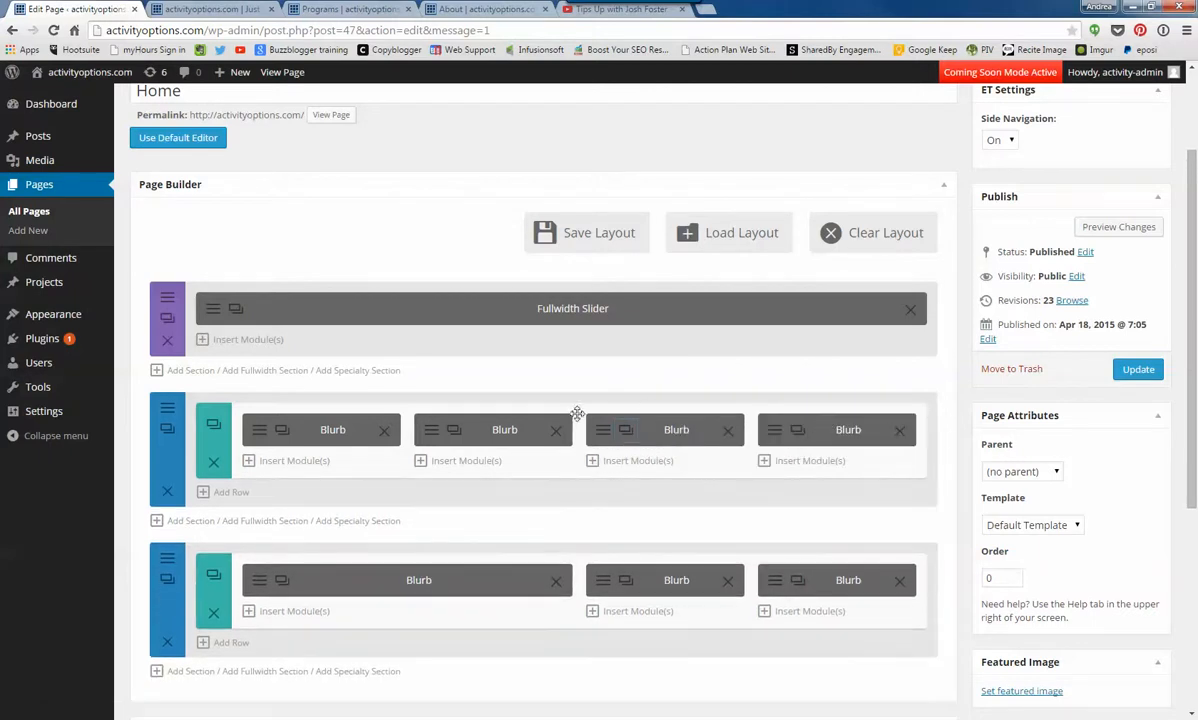
pyautogui.moveTo(511, 422); pyautogui.dragTo(485, 425)
pyautogui.click(1137, 369)
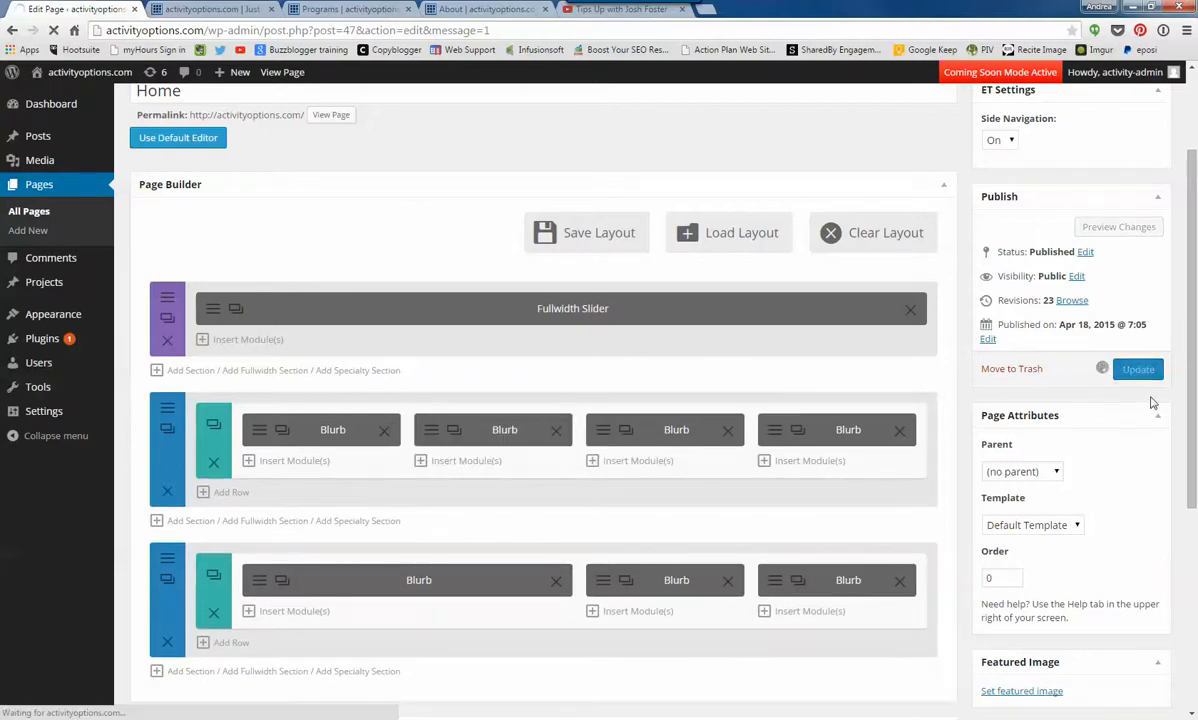
# - Reload the live home page and check the blurb row's new order, the TITLE FIELD blurb and the section below
pyautogui.click(205, 8)
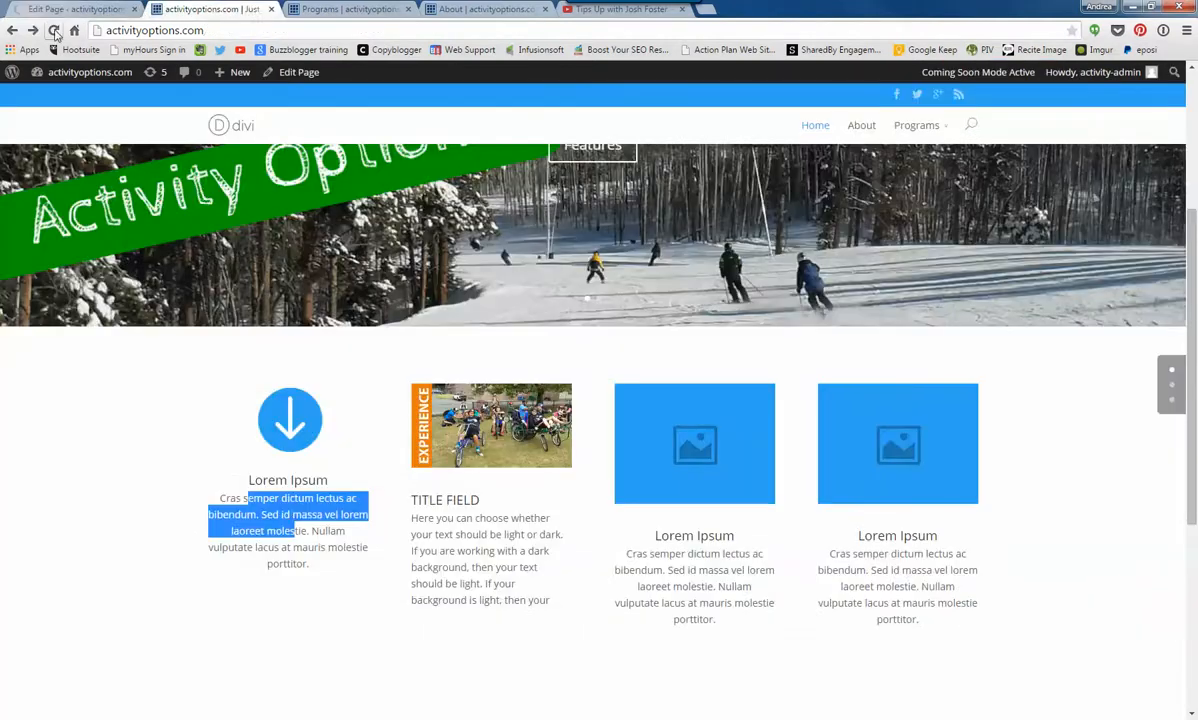
pyautogui.click(53, 30)
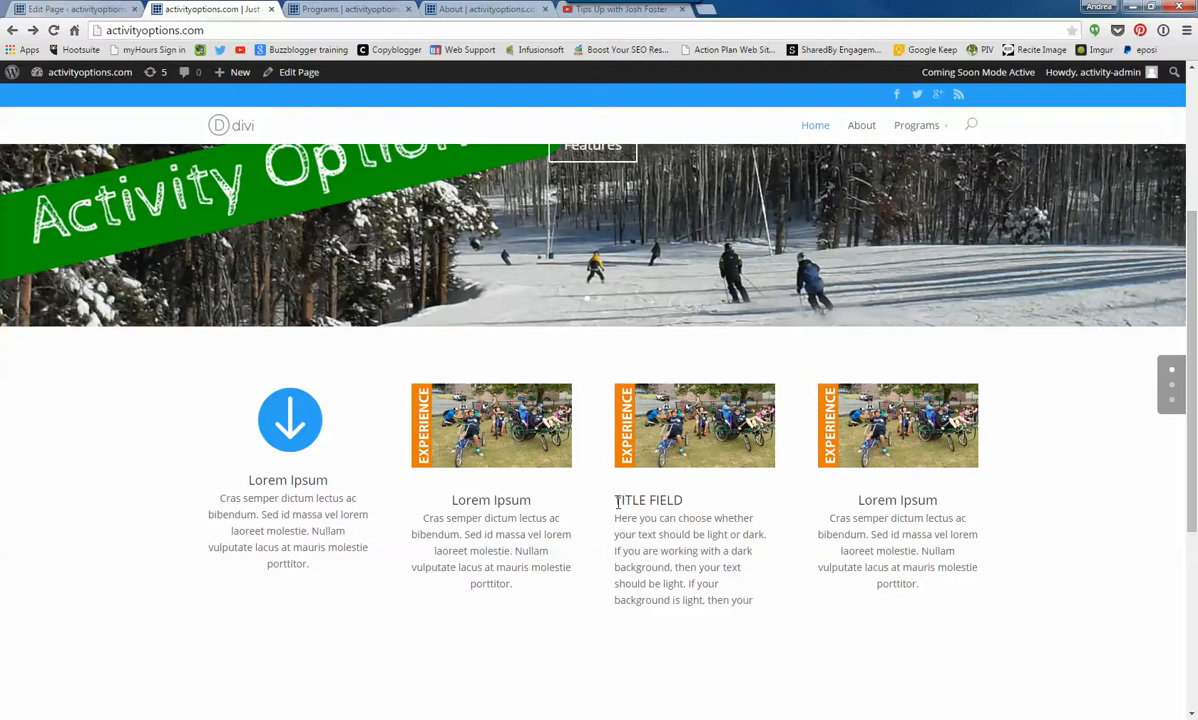
pyautogui.moveTo(617, 503); pyautogui.dragTo(724, 505)
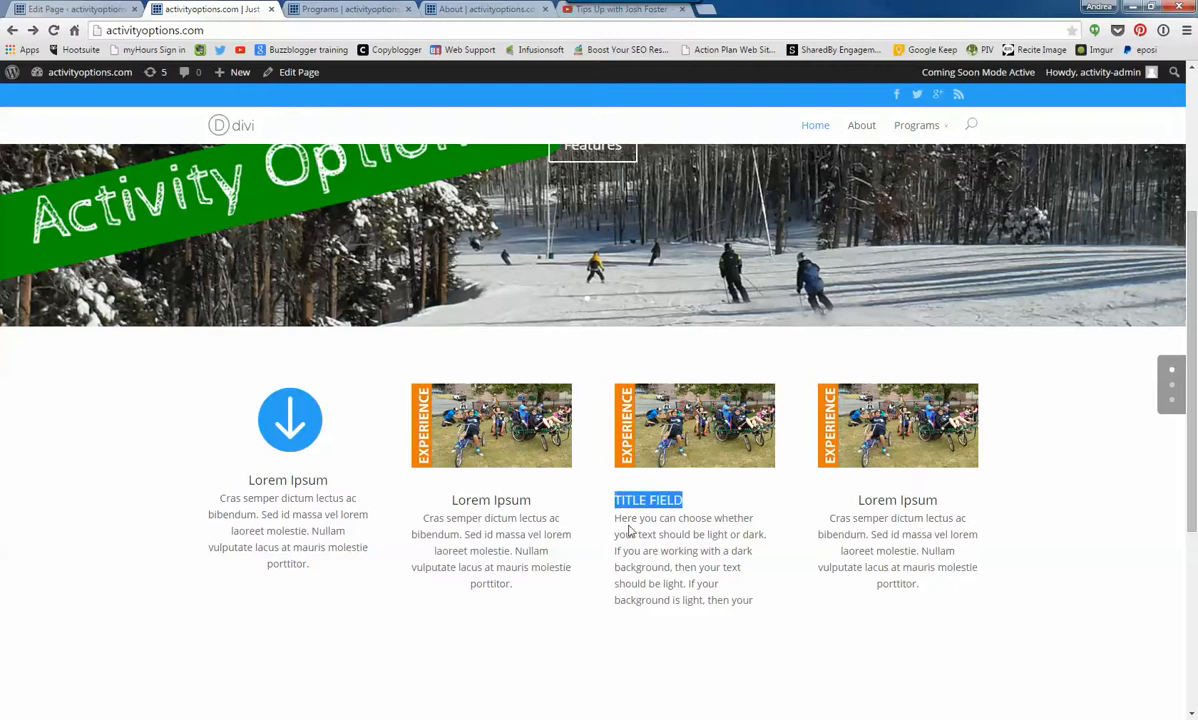
pyautogui.moveTo(617, 520); pyautogui.dragTo(729, 600)
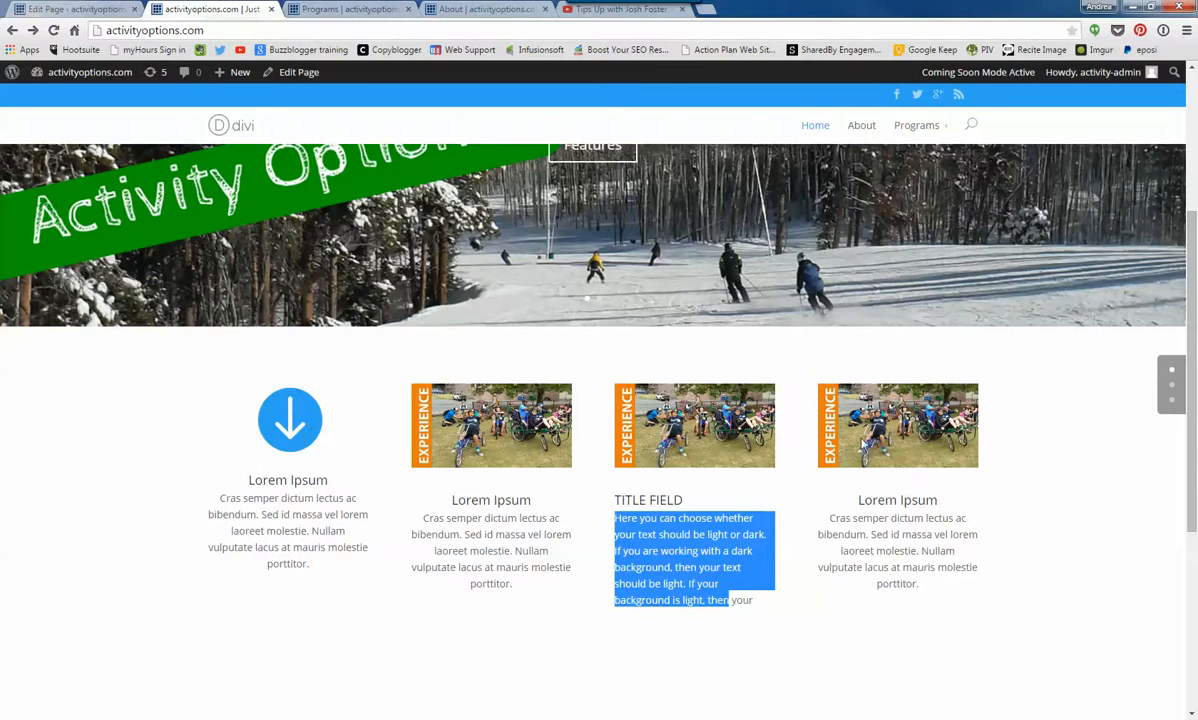
pyautogui.scroll(-3, 751, 553)
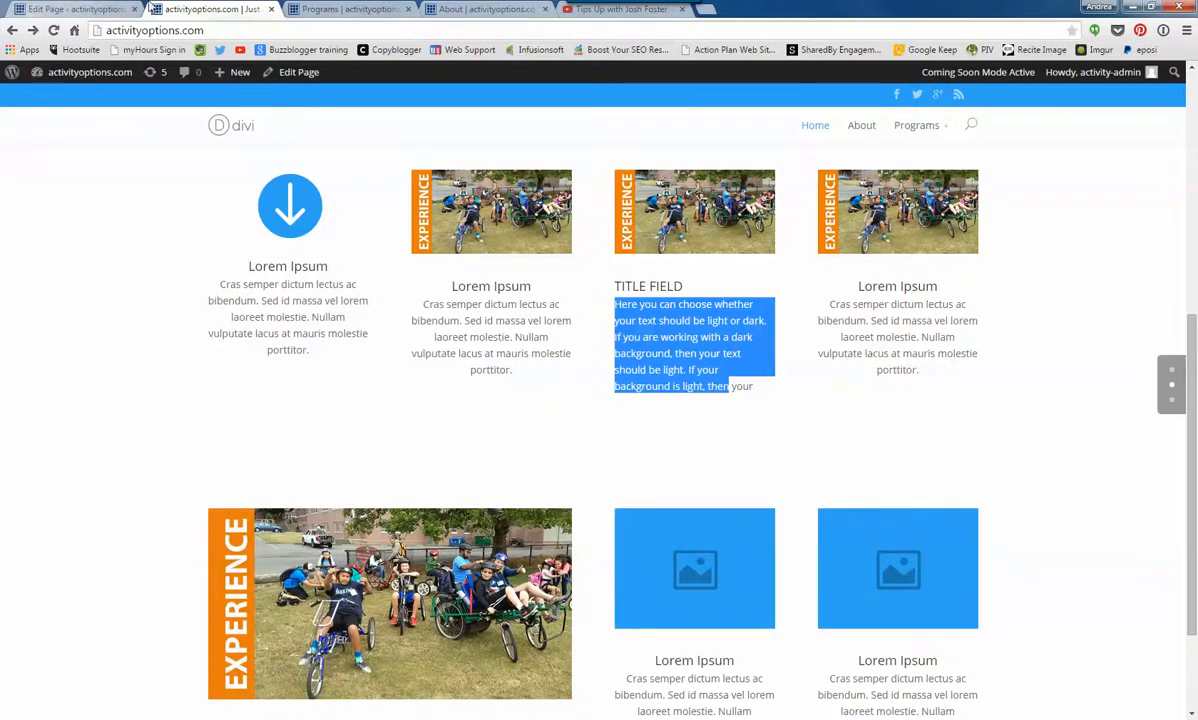
# - In the page editor, delete the bottom three-blurb section and add a single full-width column row below the four blurbs
pyautogui.click(100, 10)
pyautogui.scroll(-2, 300, 505)
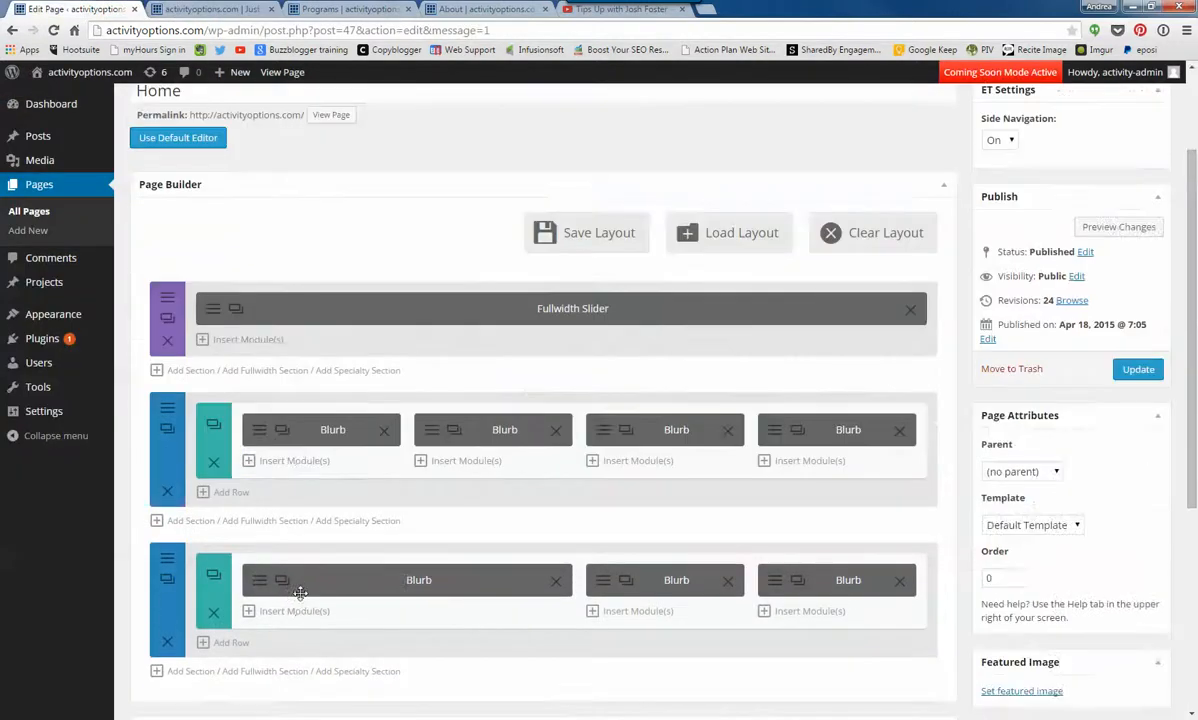
pyautogui.click(213, 612)
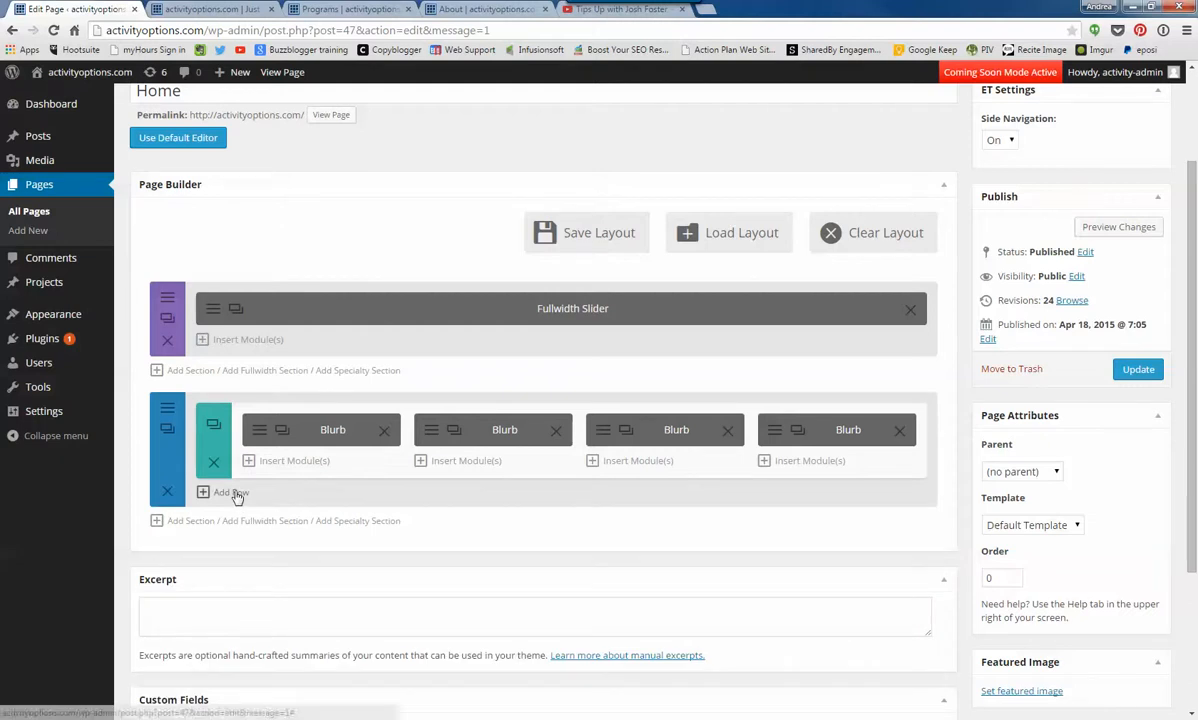
pyautogui.click(231, 492)
pyautogui.click(593, 522)
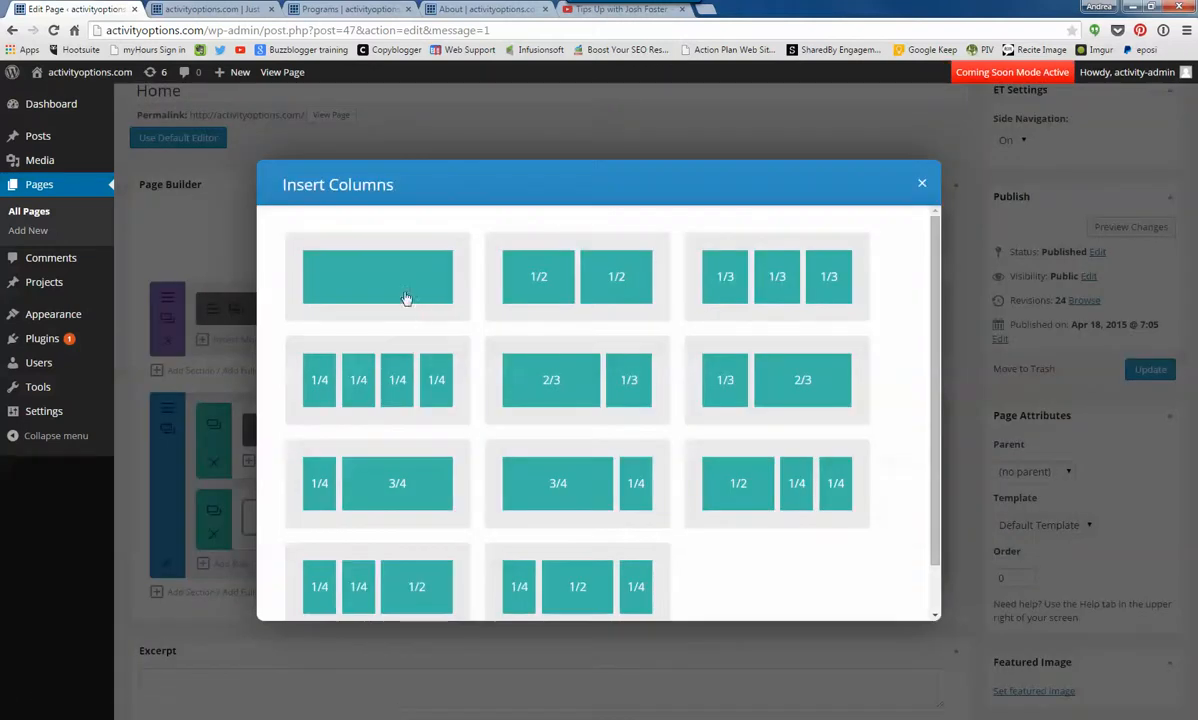
pyautogui.click(404, 300)
# - Insert a Call To Action module into the new row with the title CALL TO ACTION AREA HERE
pyautogui.click(580, 517)
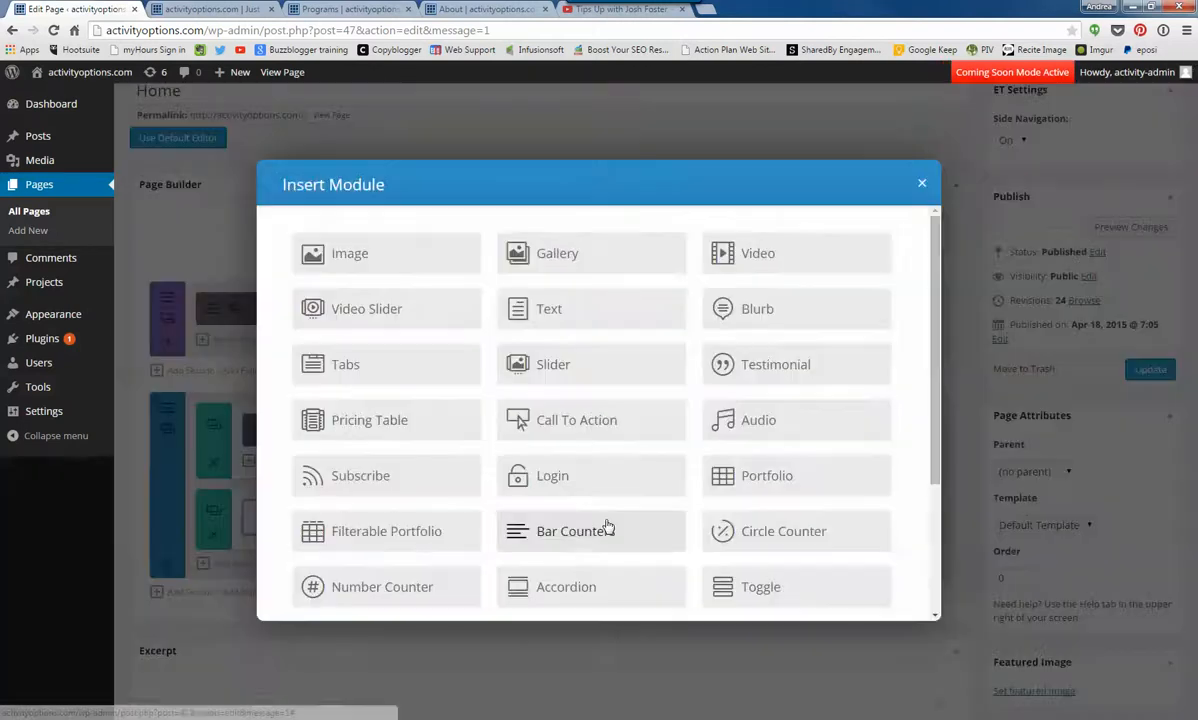
pyautogui.click(588, 421)
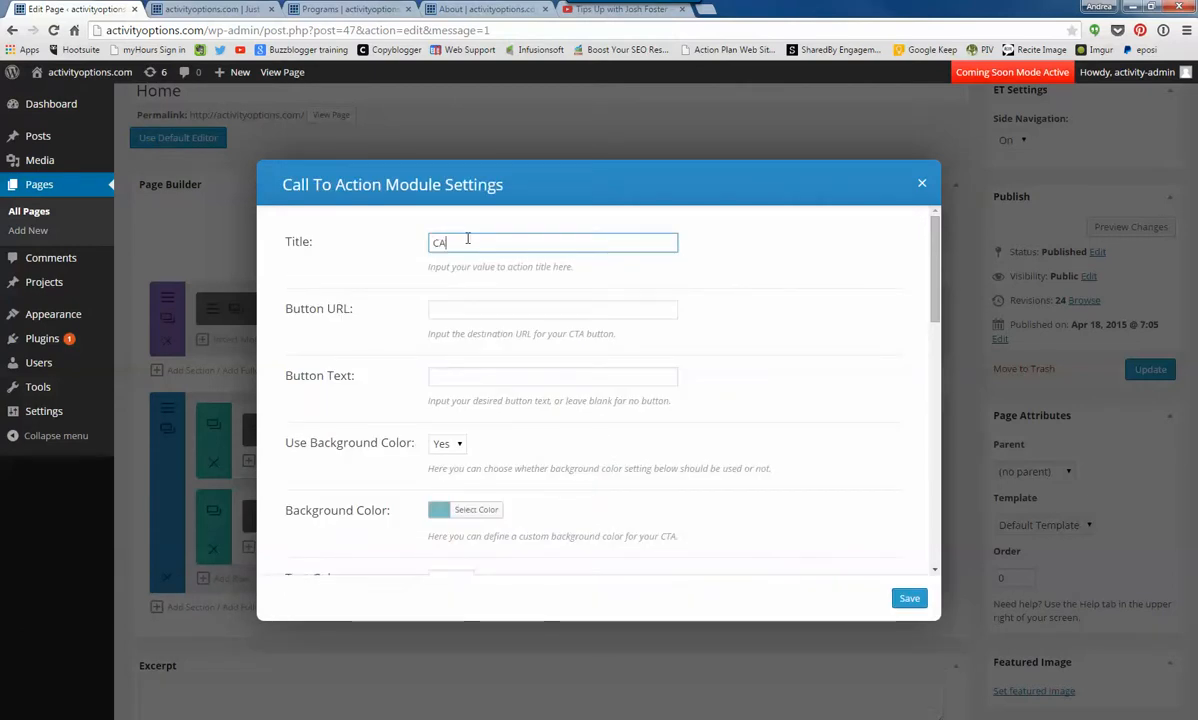
pyautogui.write('CALL TO ACTION AREA HERE')
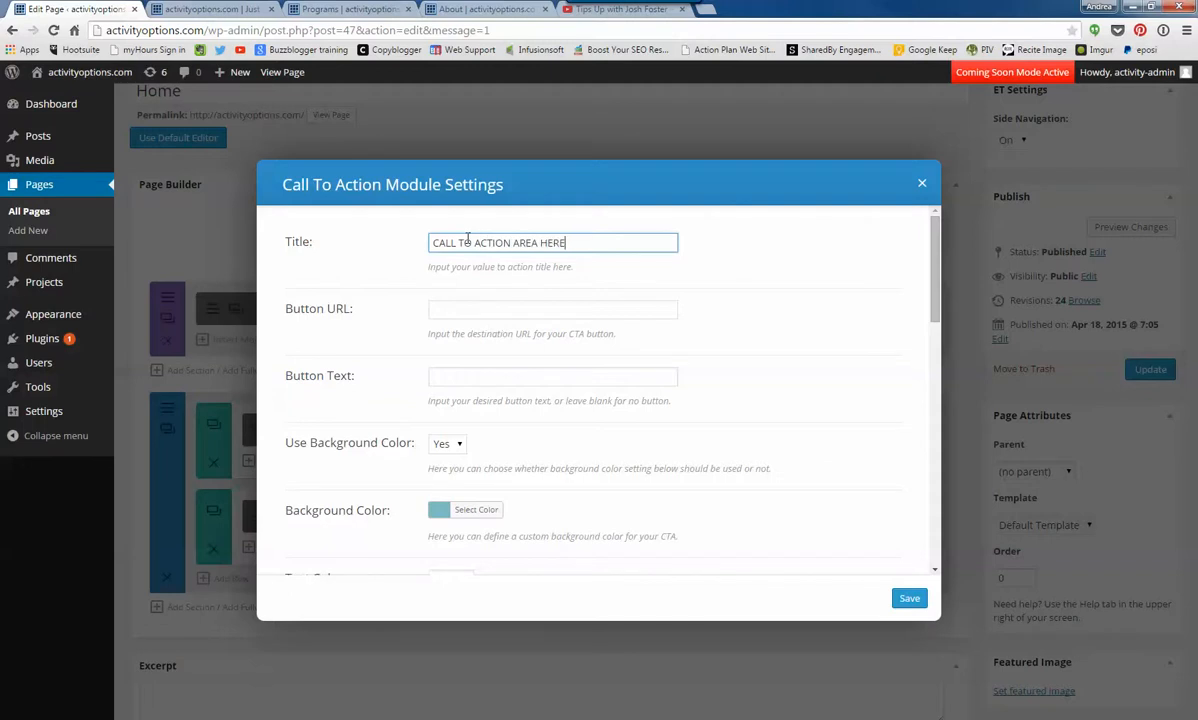
pyautogui.click(345, 9)
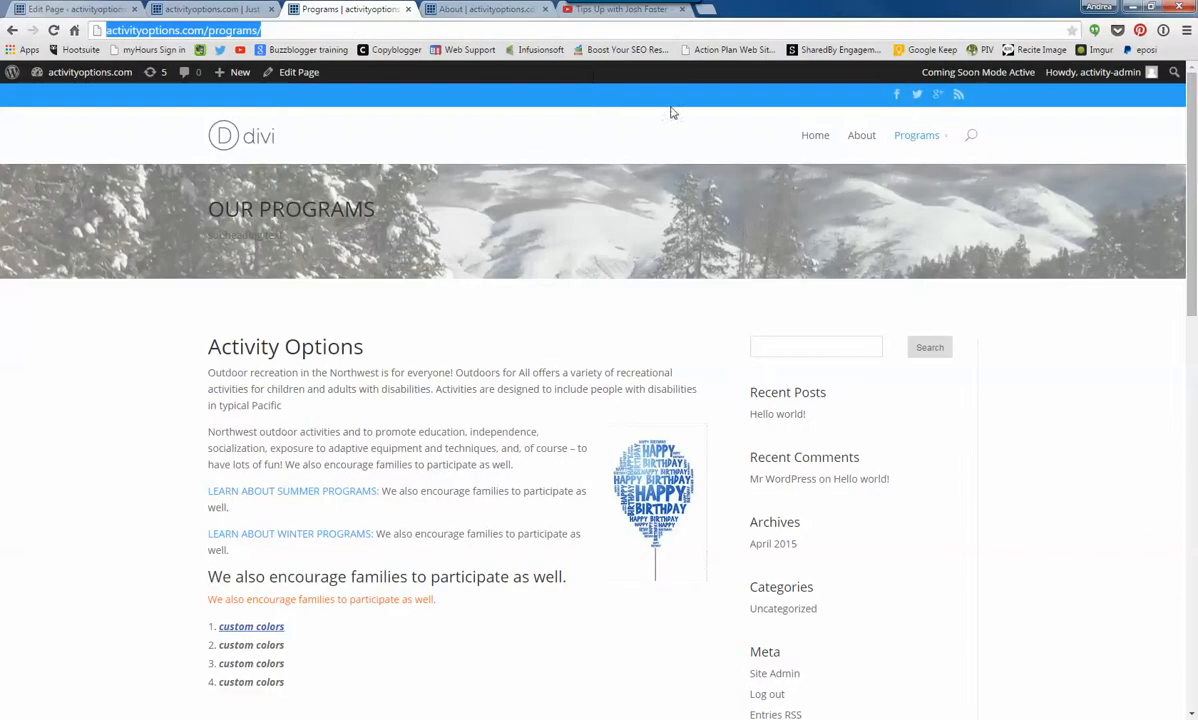
pyautogui.click(917, 135)
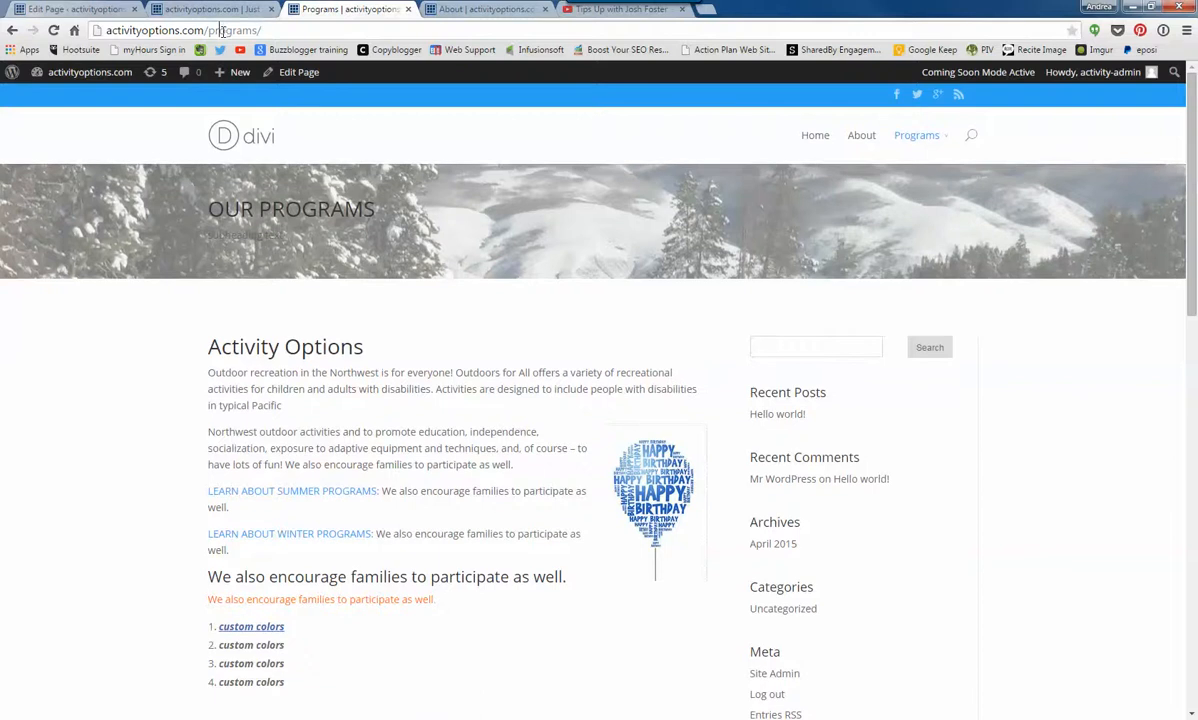
pyautogui.click(224, 30)
pyautogui.rightClick(224, 31)
pyautogui.click(249, 85)
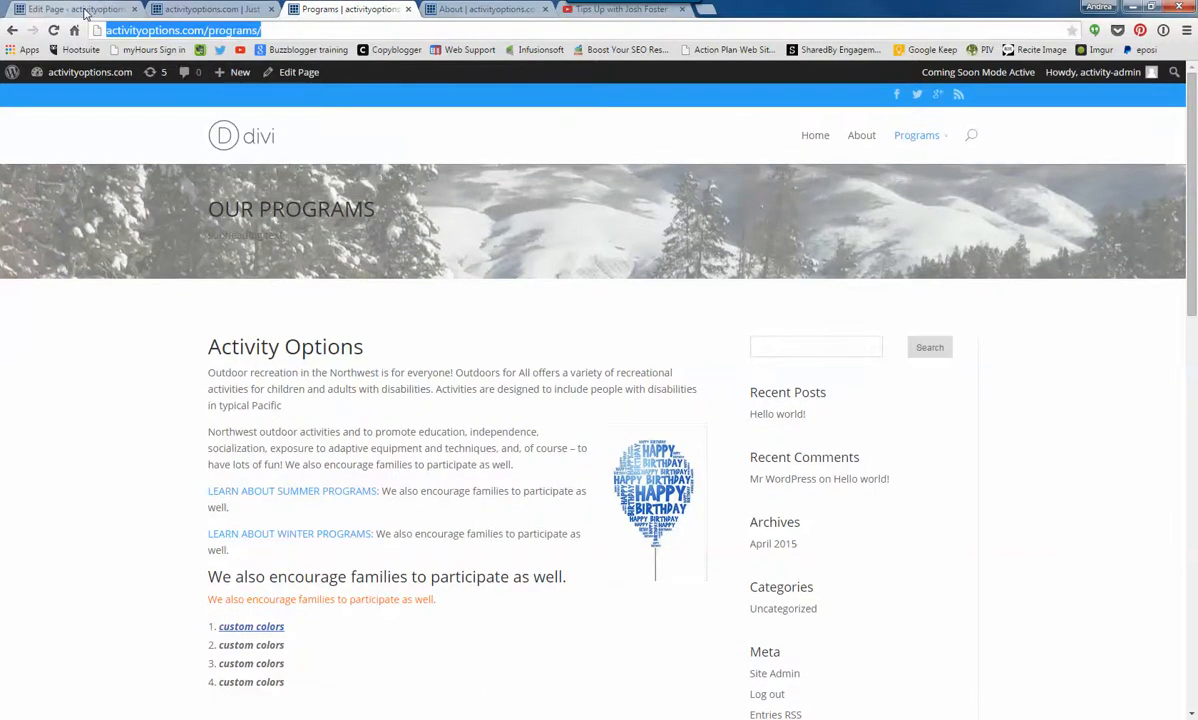
pyautogui.click(85, 10)
pyautogui.click(466, 317)
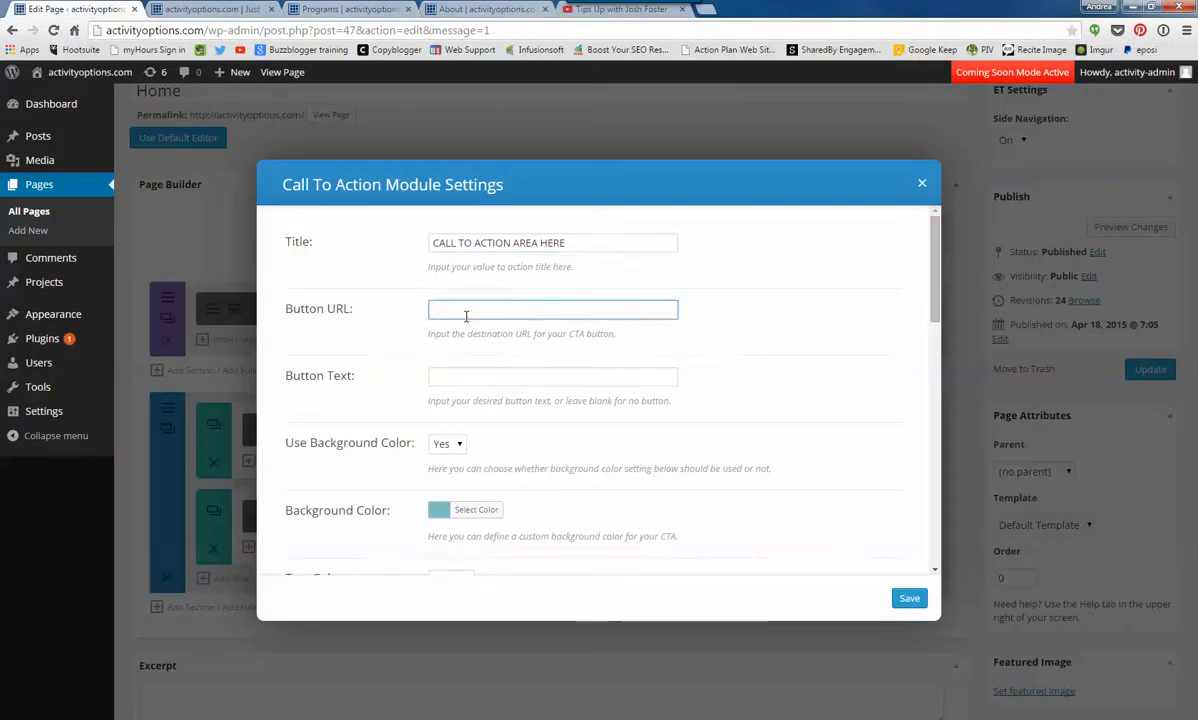
pyautogui.hotkey('ctrl', 'v')
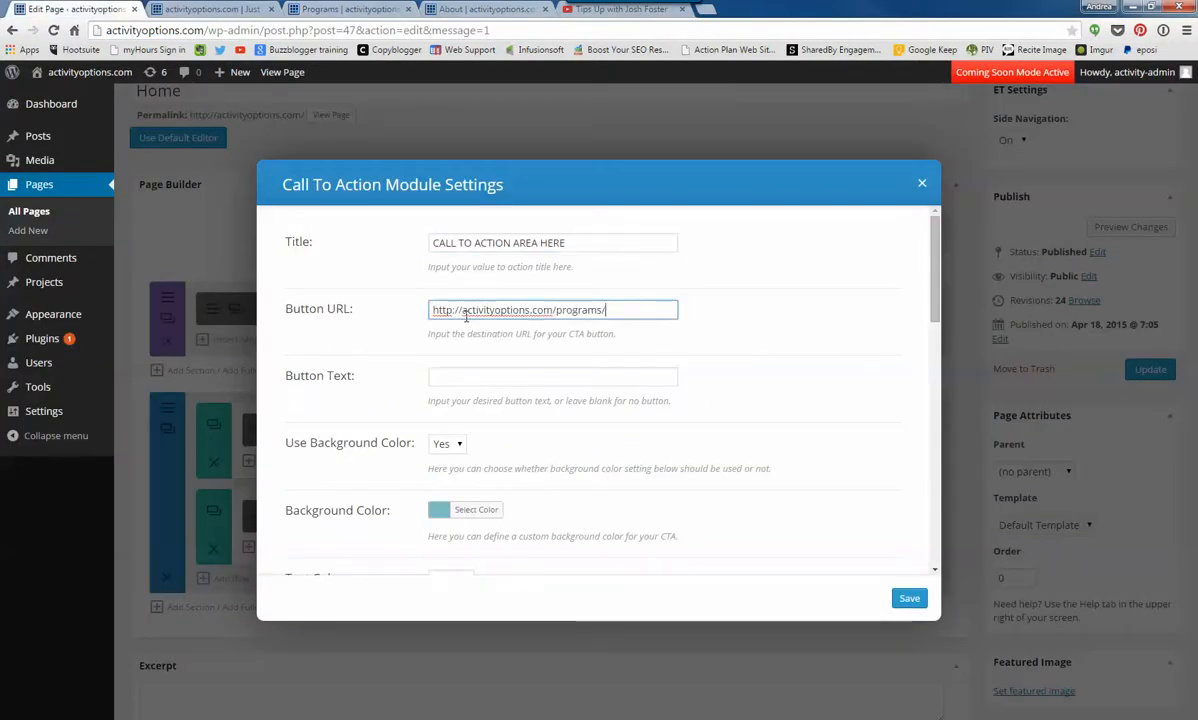
pyautogui.click(459, 374)
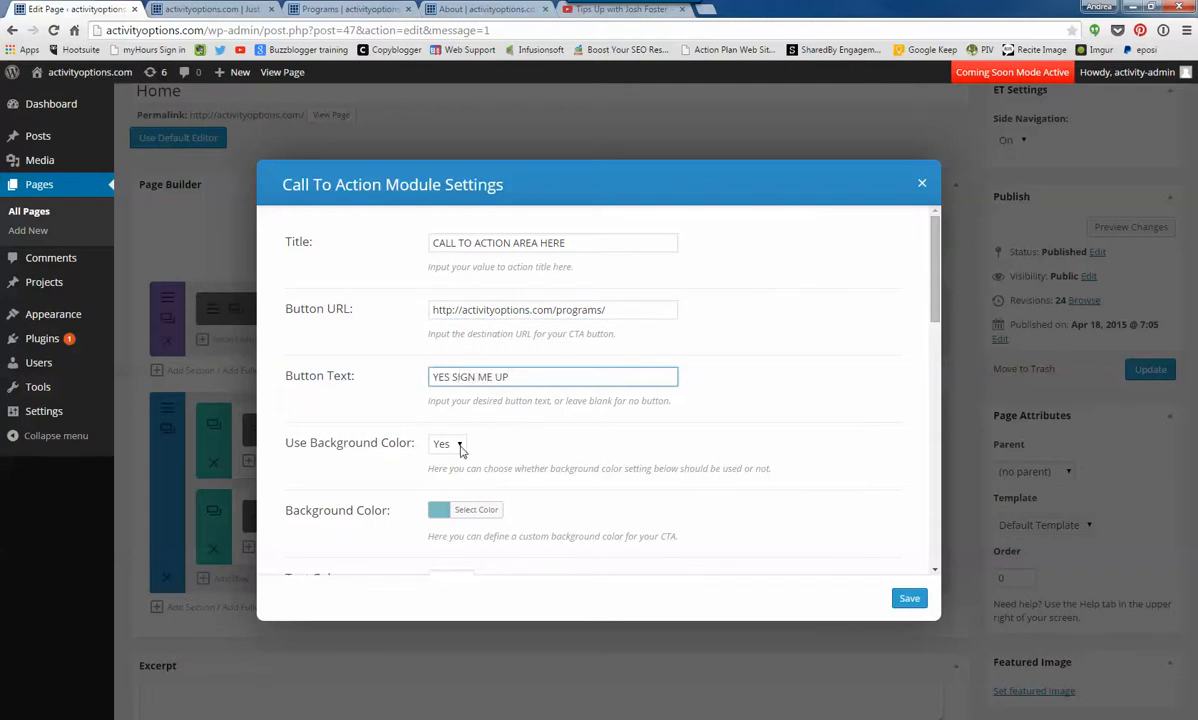
# - Set the call to action's Background Color to green #81d742, Text Color to Dark and Text Orientation to Center
pyautogui.scroll(-2, 425, 490)
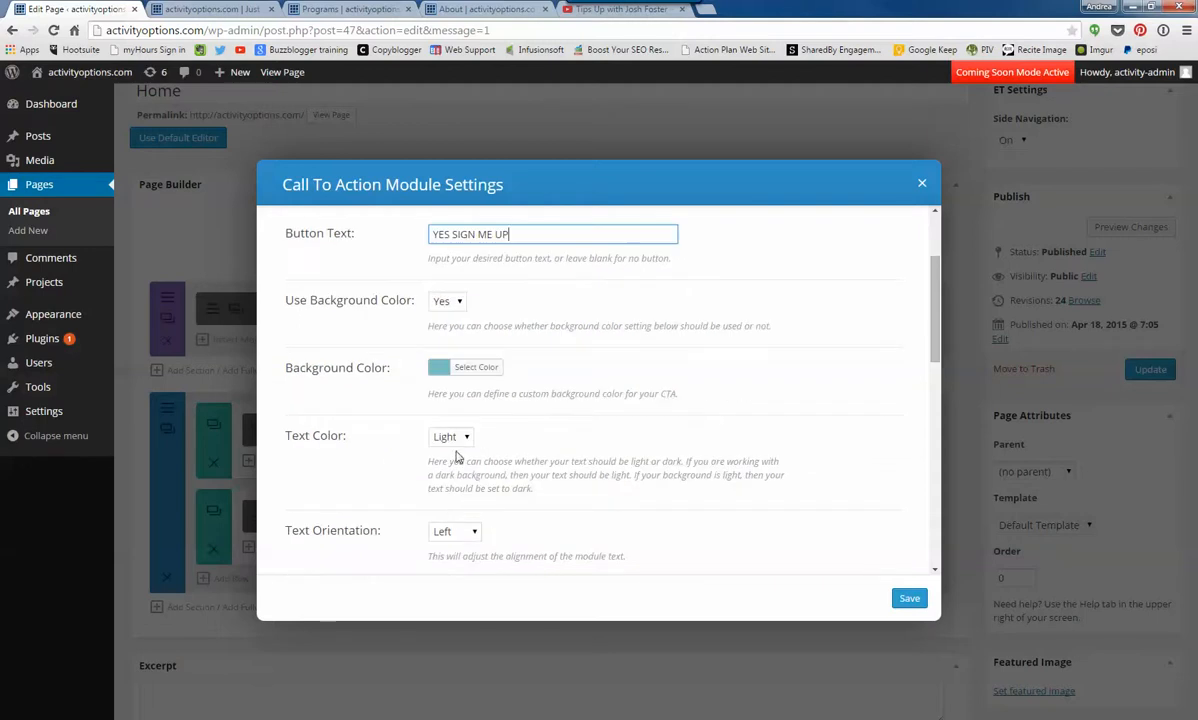
pyautogui.click(446, 378)
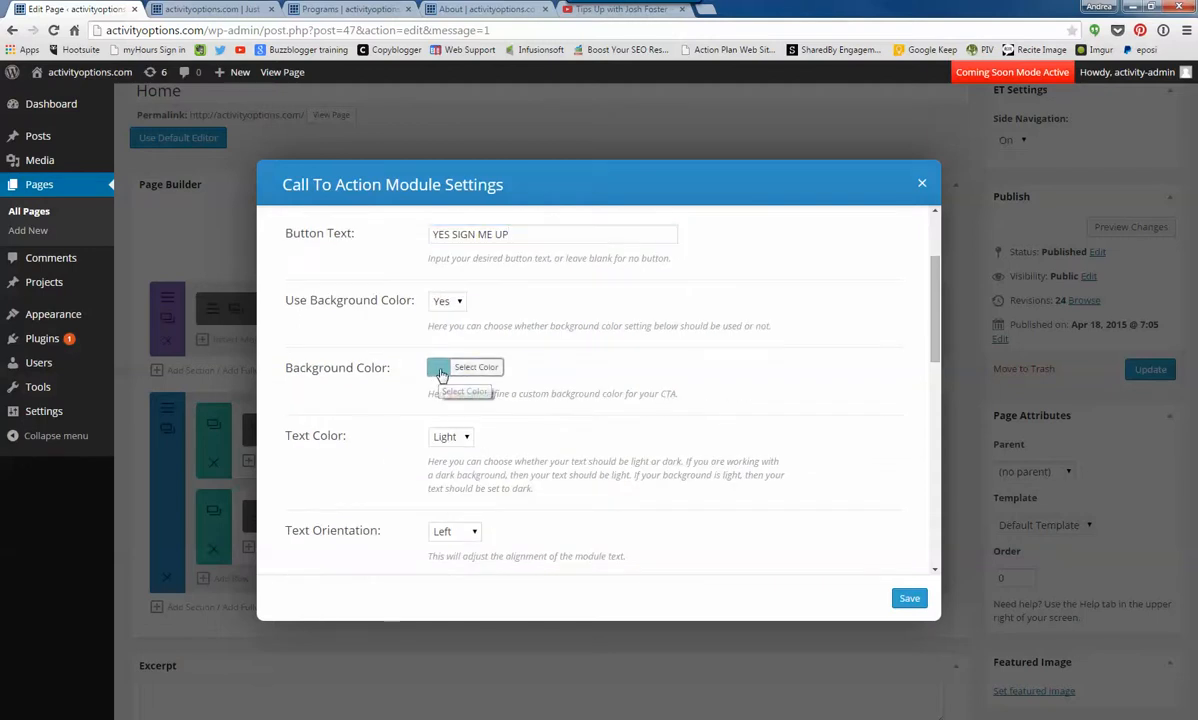
pyautogui.click(525, 531)
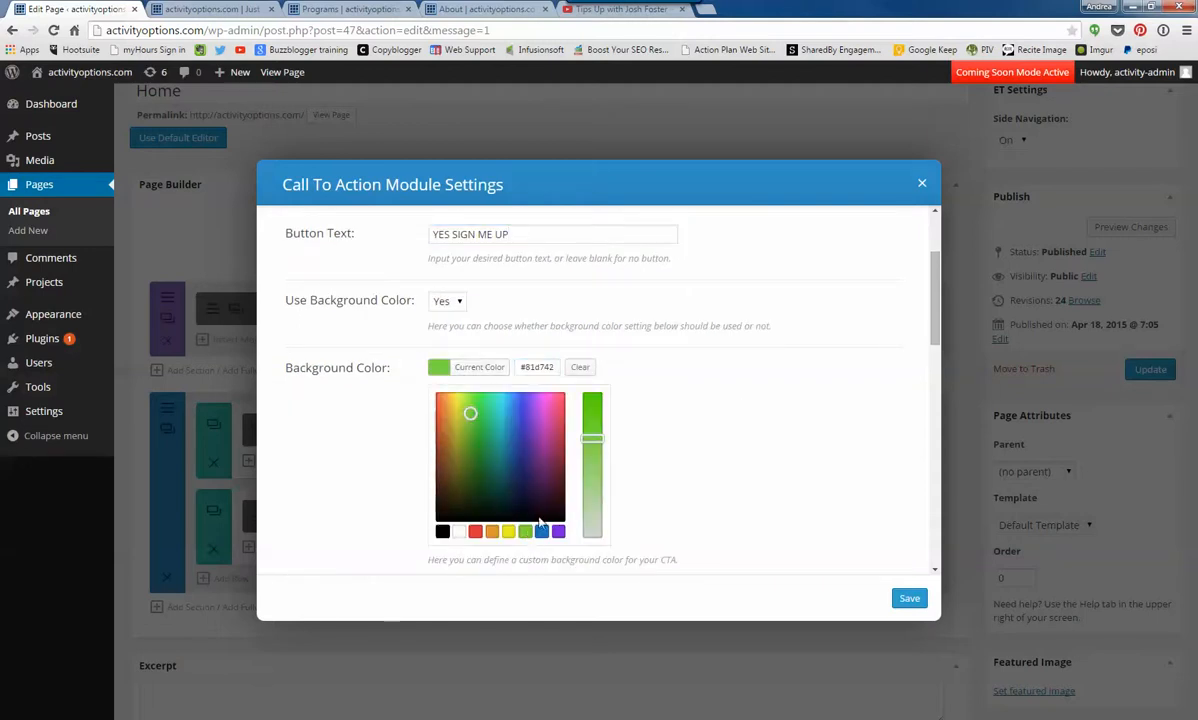
pyautogui.click(688, 461)
pyautogui.click(466, 436)
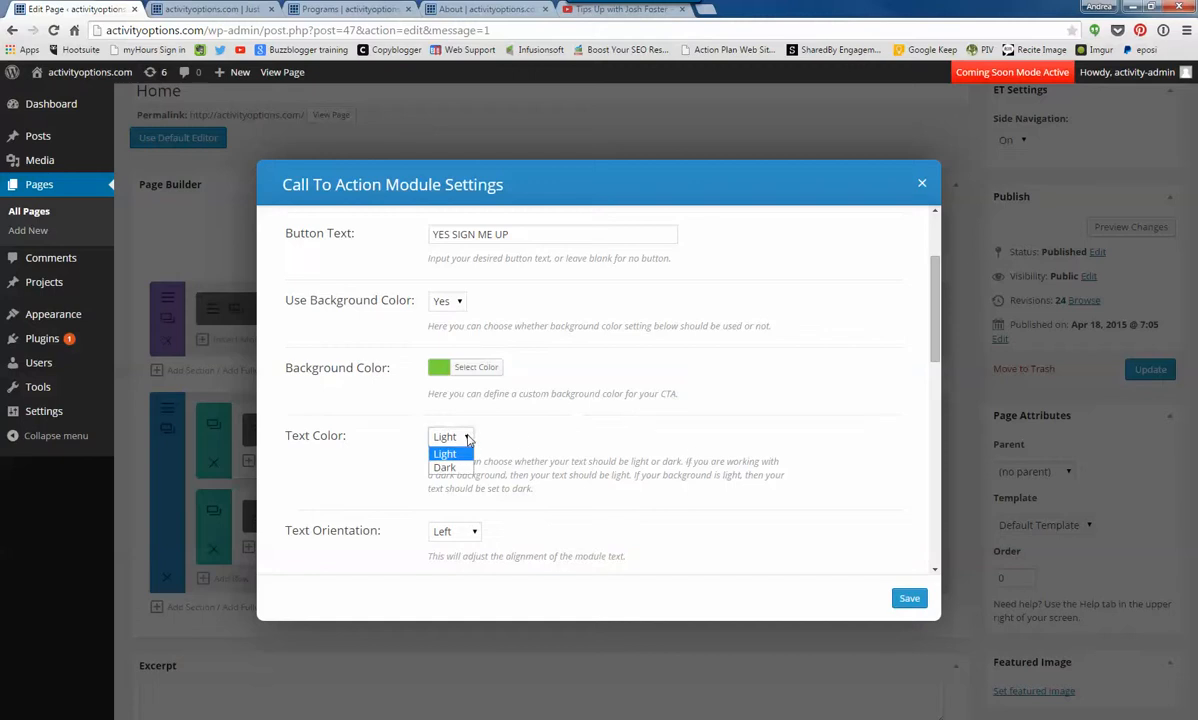
pyautogui.click(441, 464)
pyautogui.scroll(-3, 583, 474)
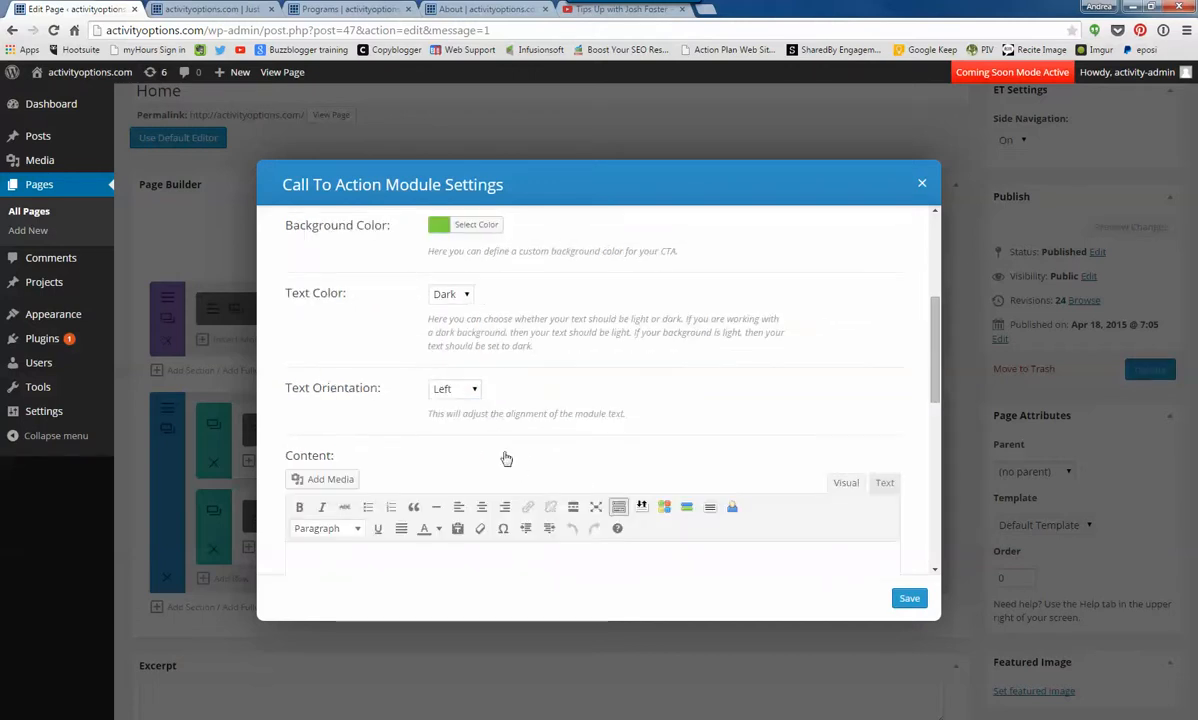
pyautogui.click(474, 389)
pyautogui.click(466, 418)
# - Enter "you can add more text in the large text field" as the module's Content, save it and update the Home page
pyautogui.click(447, 567)
pyautogui.scroll(-3, 530, 420)
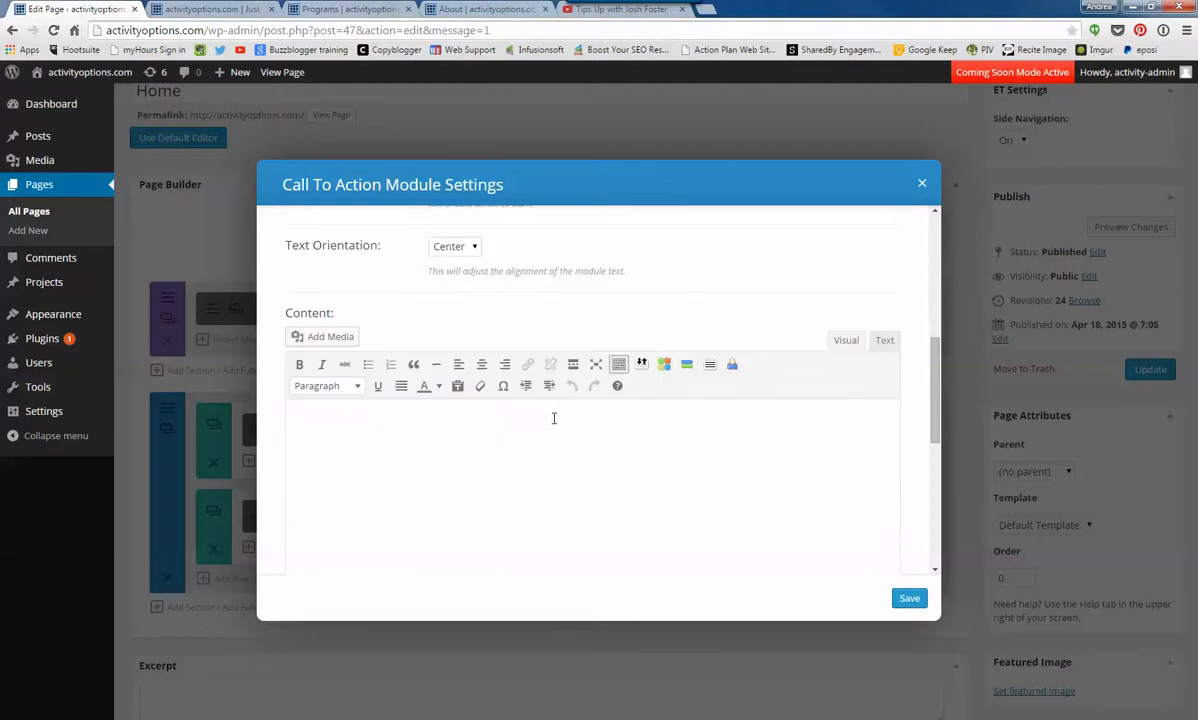
pyautogui.write('YOU')
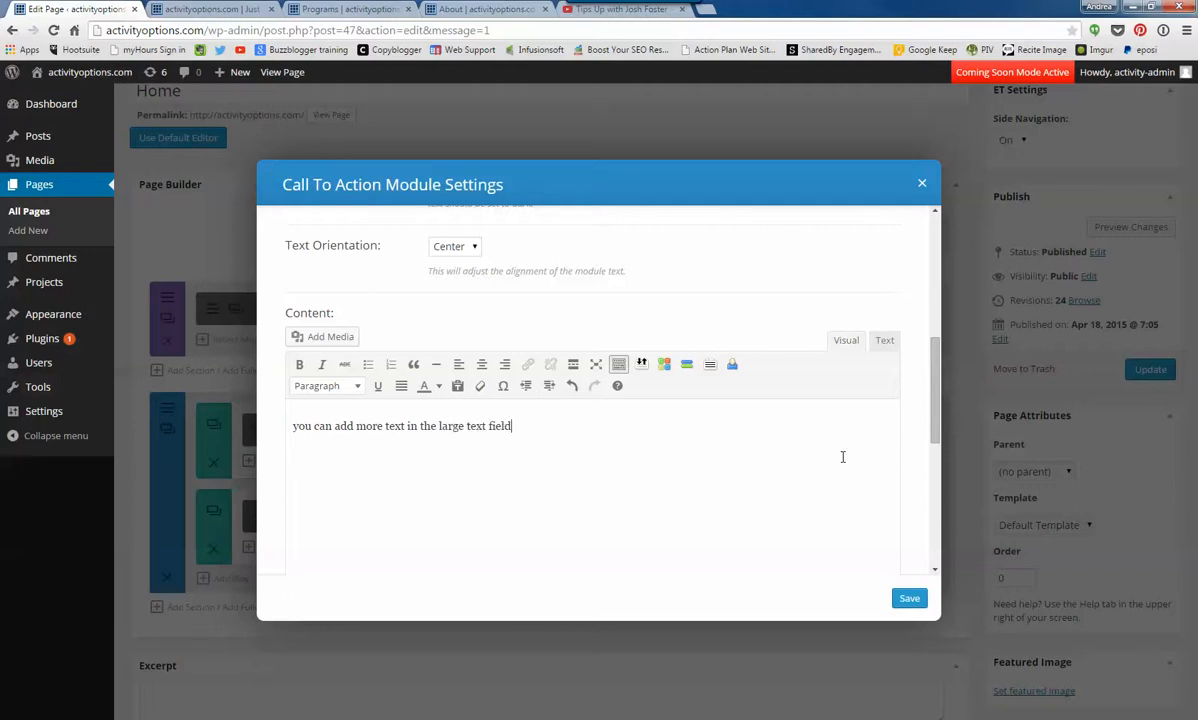
pyautogui.scroll(-5, 843, 457)
pyautogui.scroll(-3, 845, 460)
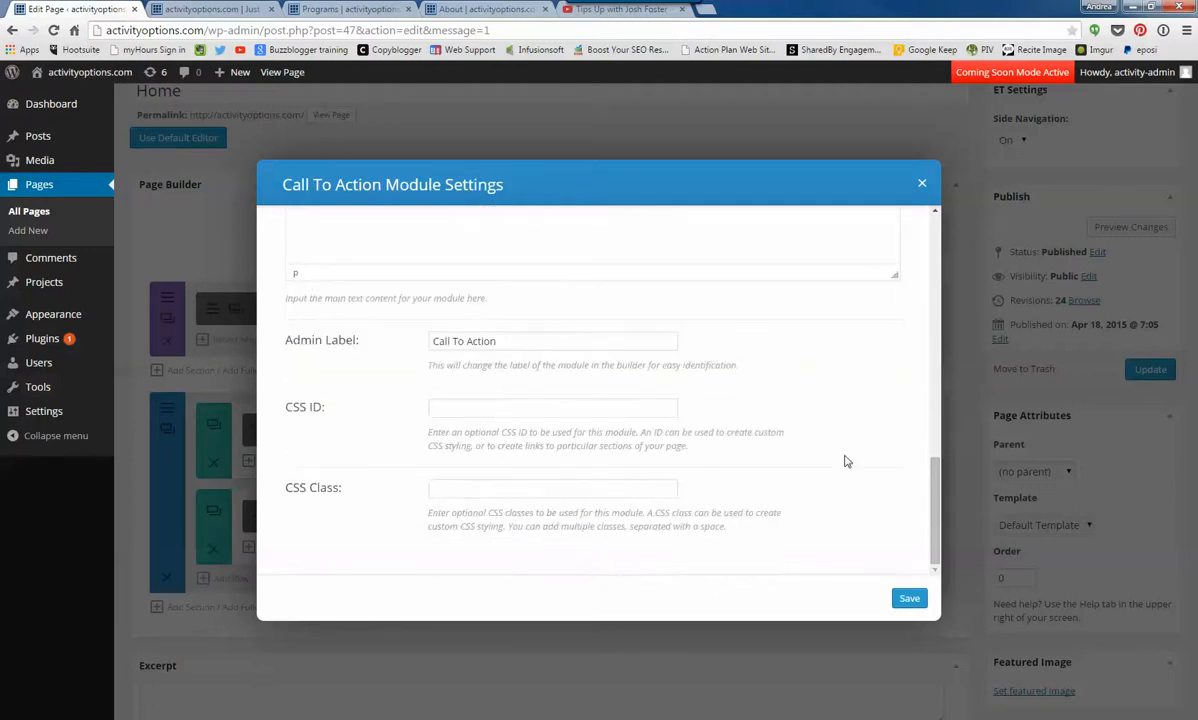
pyautogui.click(910, 599)
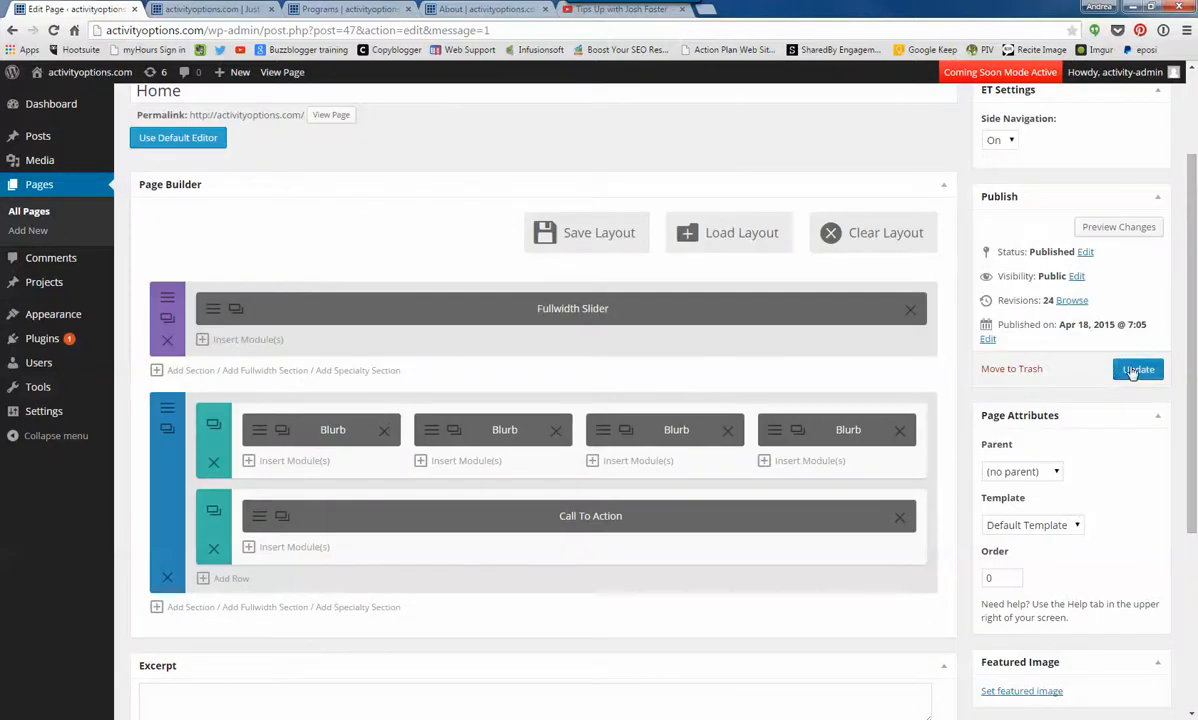
pyautogui.click(1138, 369)
# - Reload the live home page to inspect the call to action, test its YES SIGN ME UP button and return to the home page
pyautogui.click(210, 10)
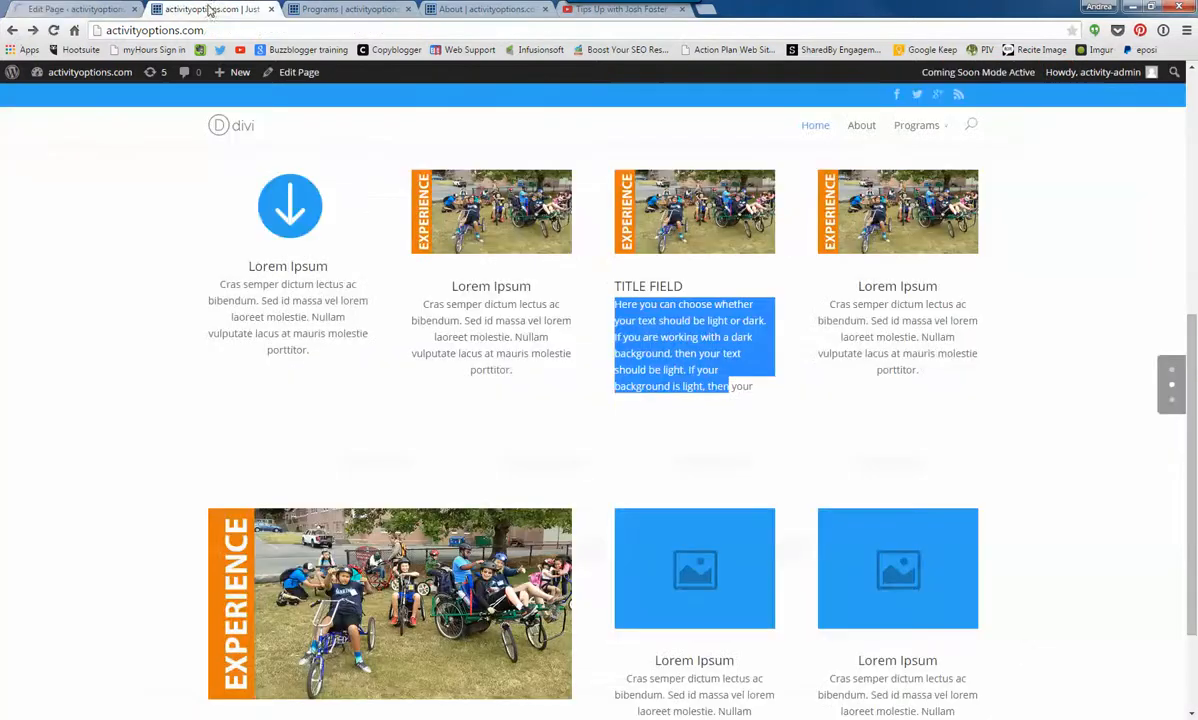
pyautogui.click(55, 30)
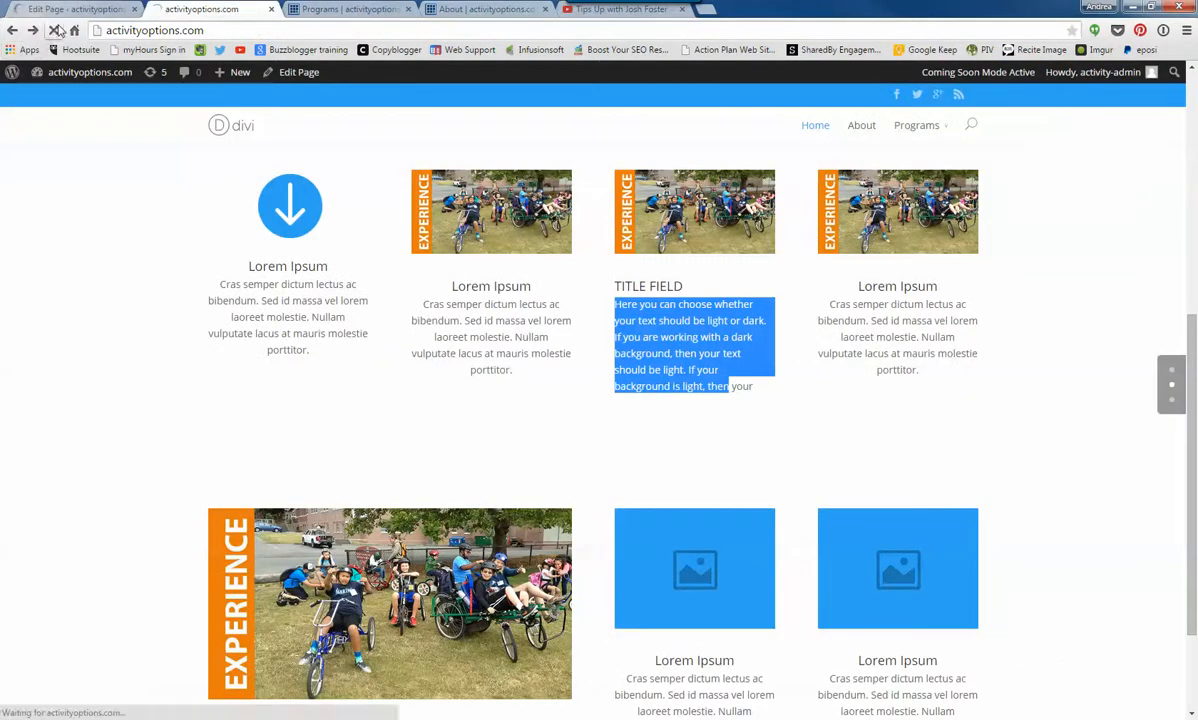
pyautogui.scroll(-5, 180, 595)
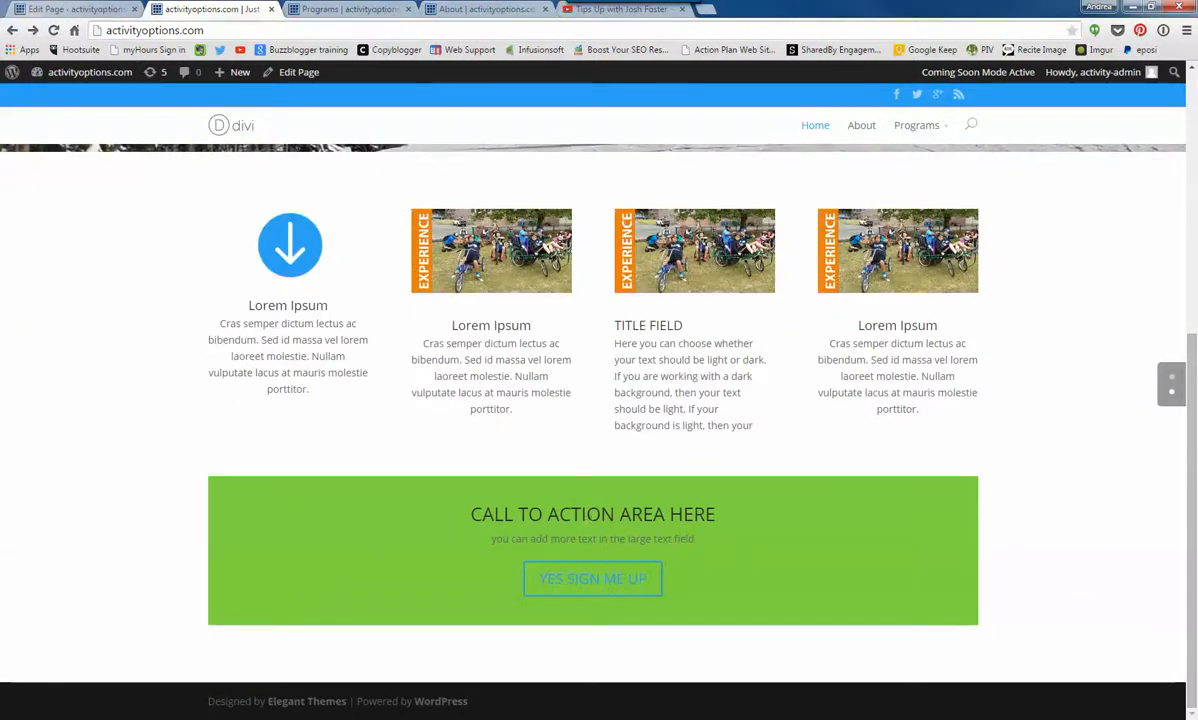
pyautogui.moveTo(473, 513); pyautogui.dragTo(710, 516)
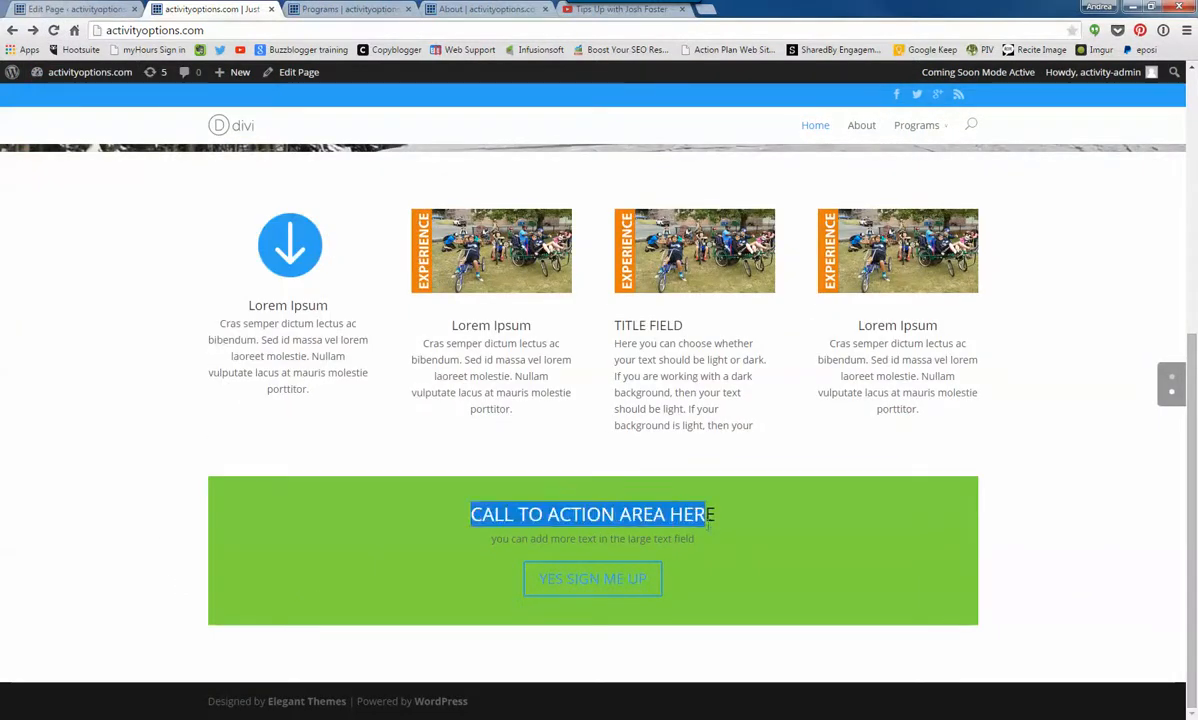
pyautogui.click(564, 589)
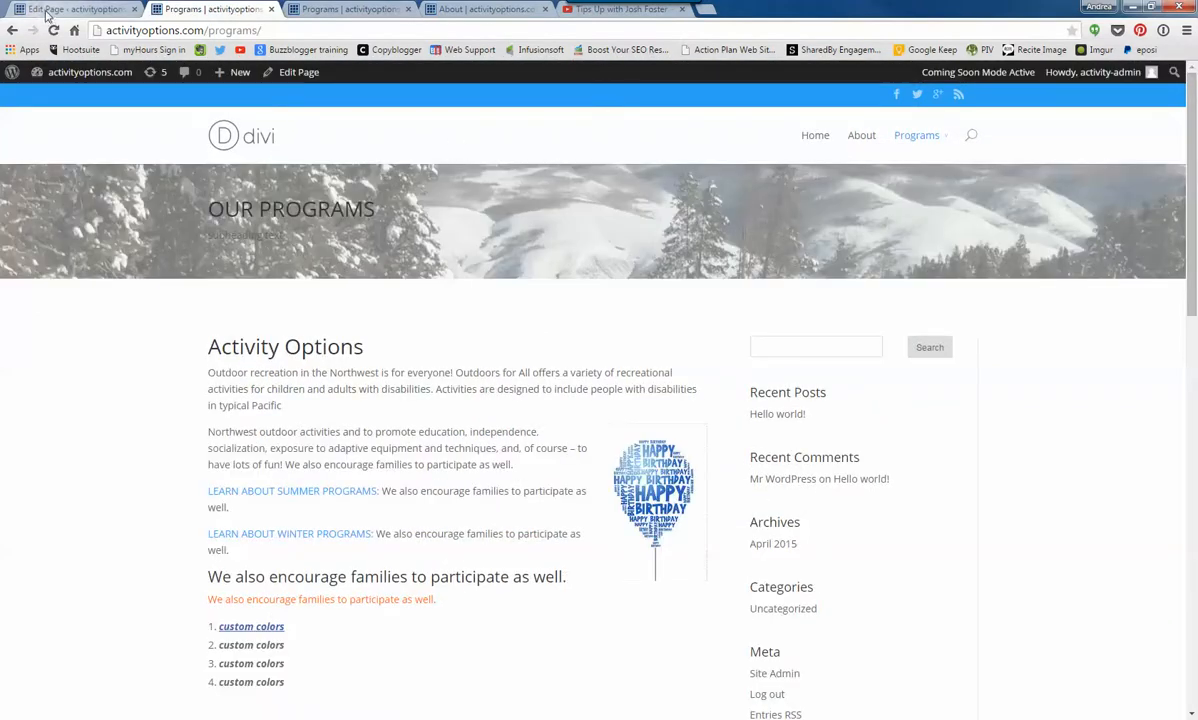
pyautogui.click(250, 142)
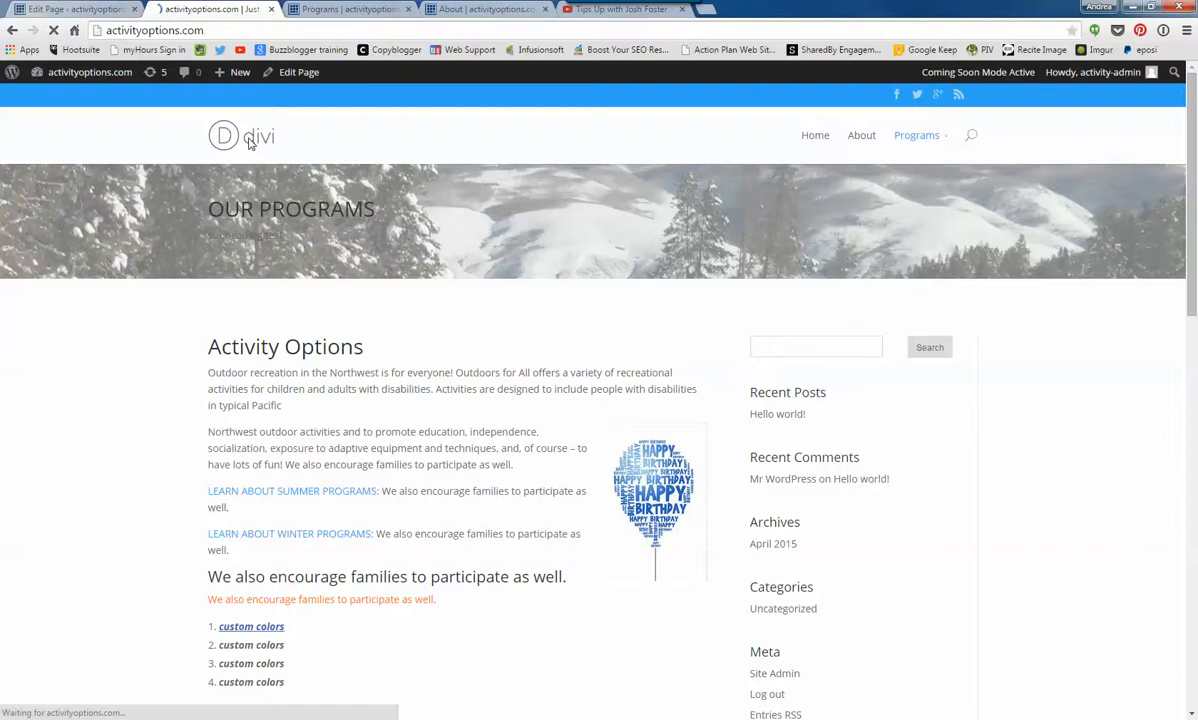
pyautogui.scroll(-3, 340, 578)
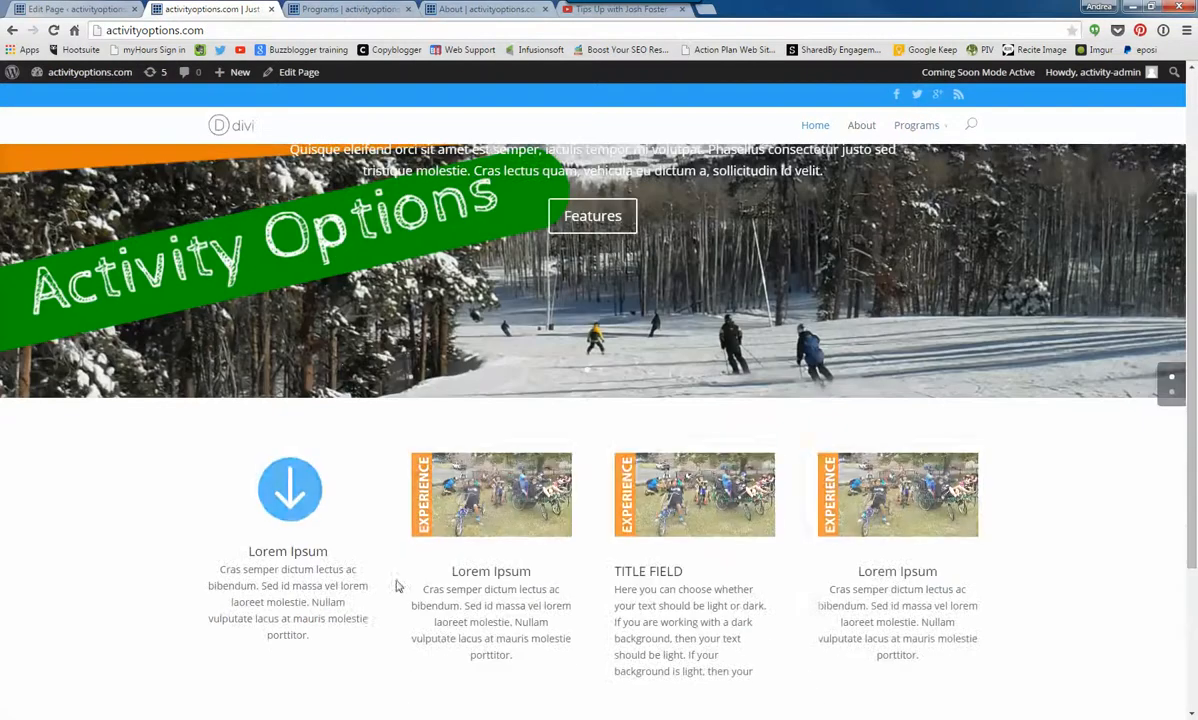
# - Return to the Home page editor and add a row with 2/3 and 1/3 columns below the Call To Action row
pyautogui.scroll(-3, 421, 570)
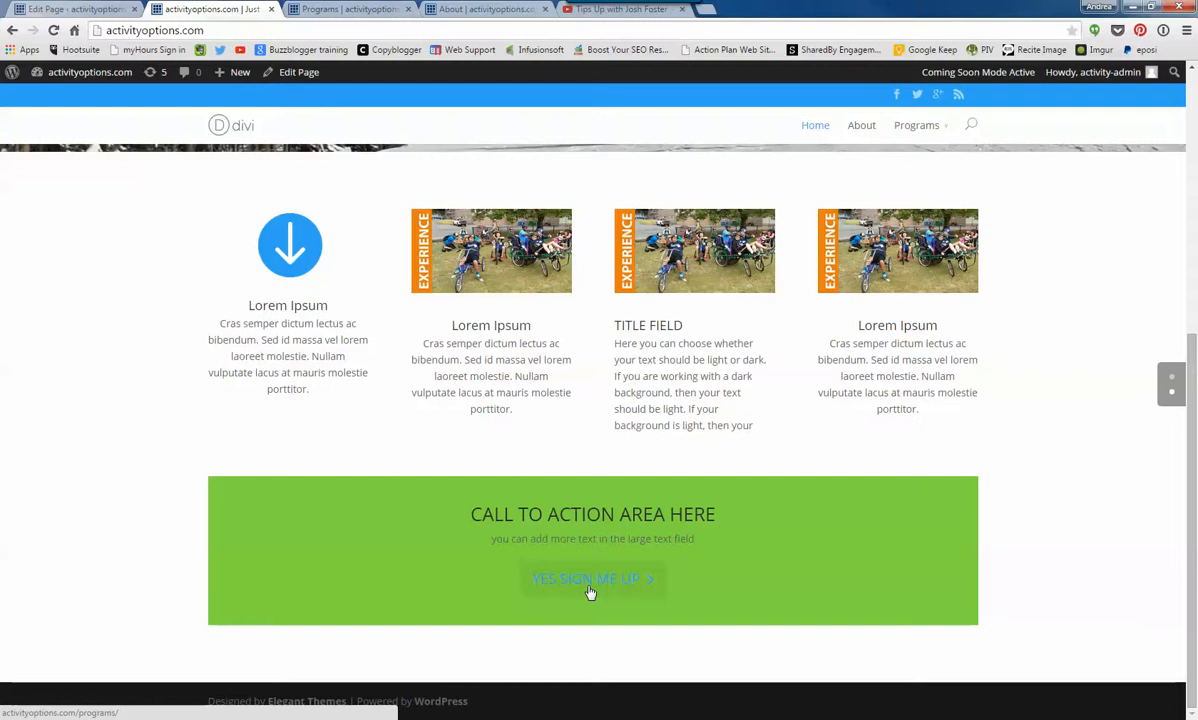
pyautogui.click(66, 10)
pyautogui.scroll(-3, 395, 478)
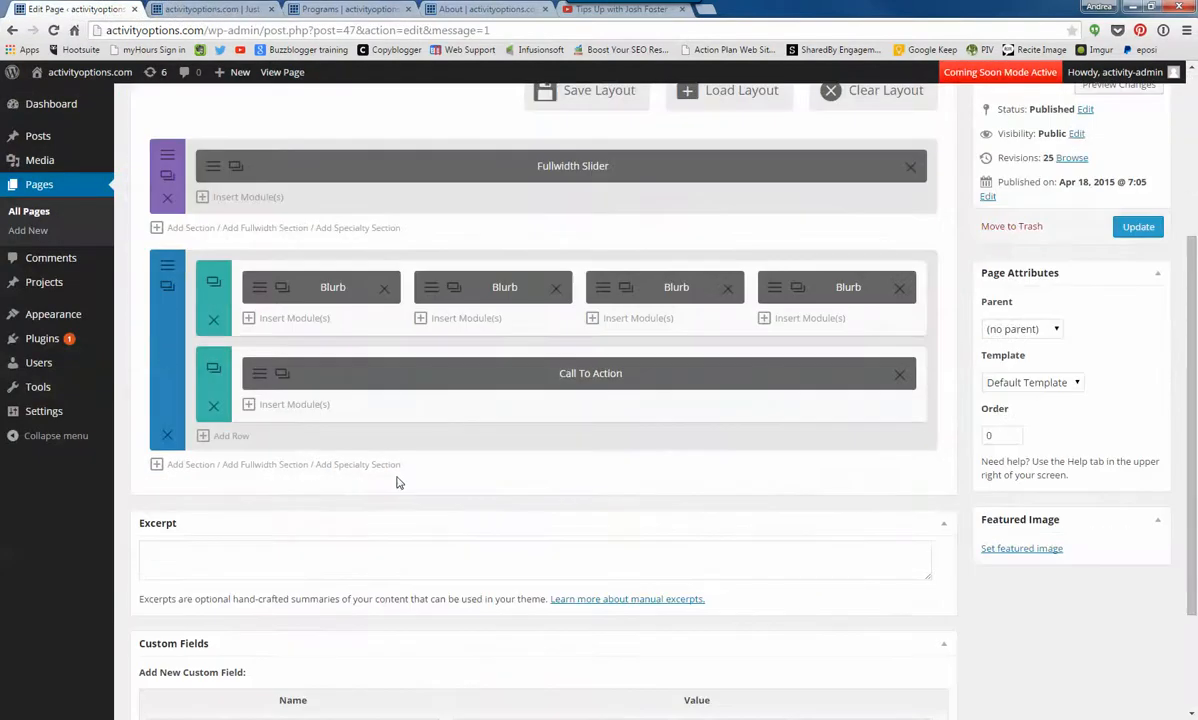
pyautogui.click(283, 405)
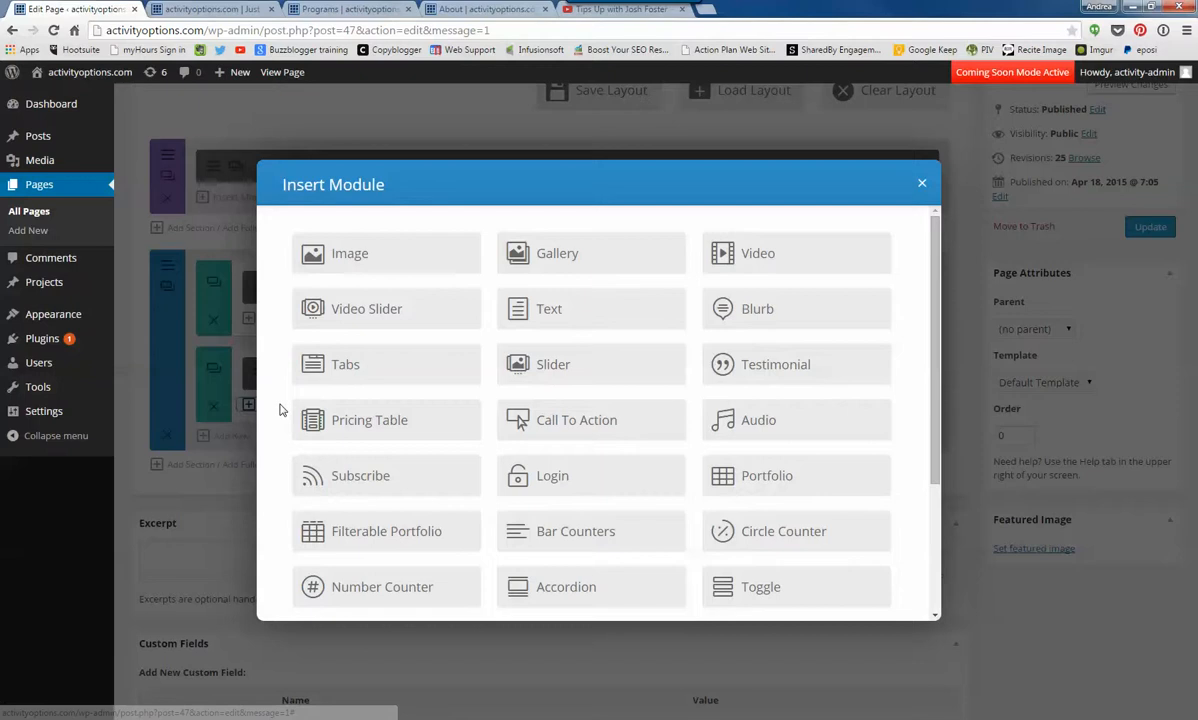
pyautogui.click(921, 188)
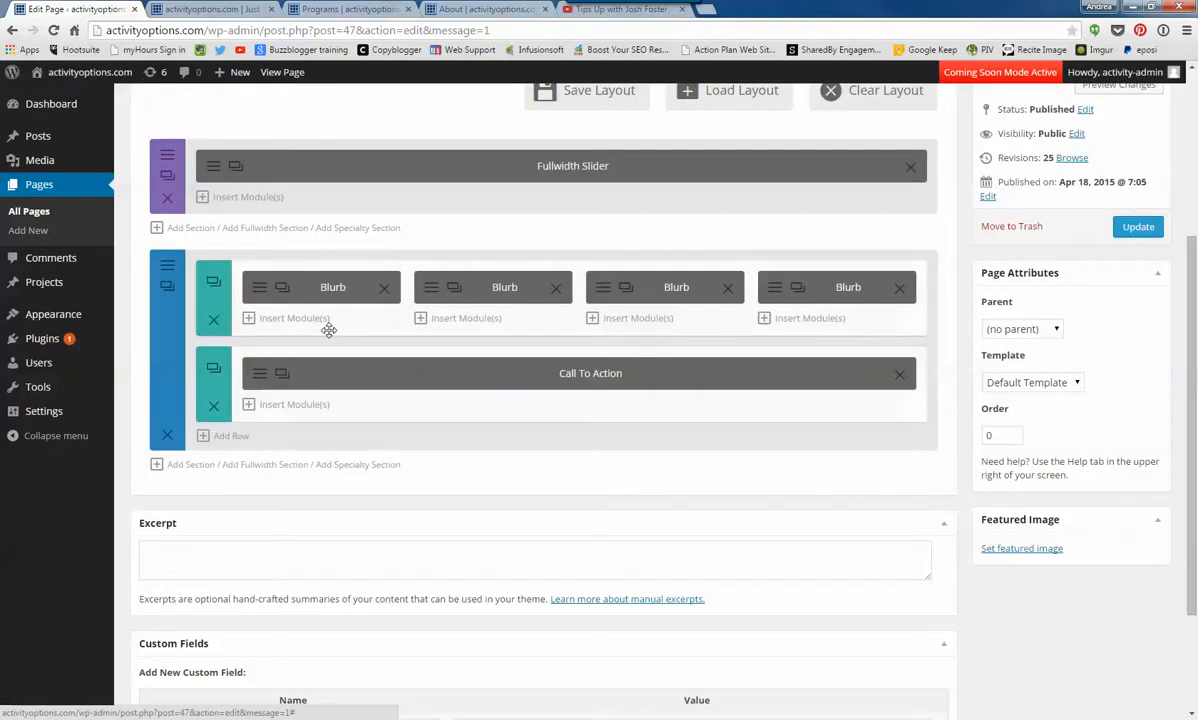
pyautogui.click(233, 435)
pyautogui.click(546, 461)
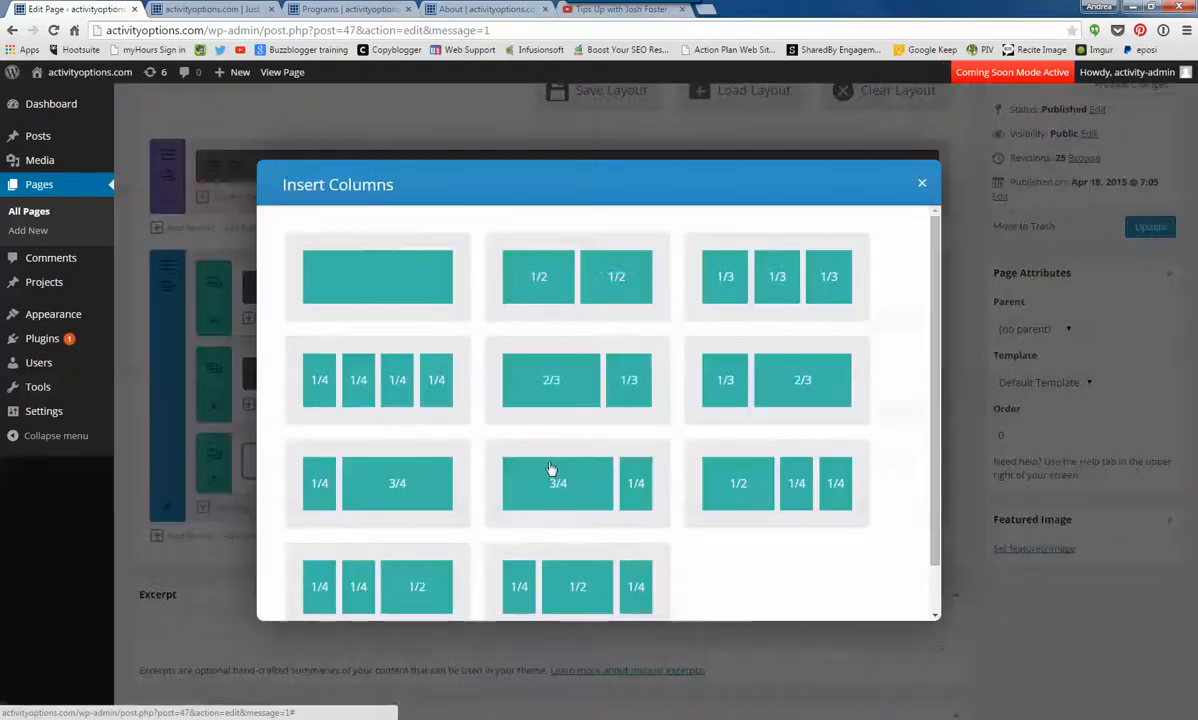
pyautogui.click(577, 393)
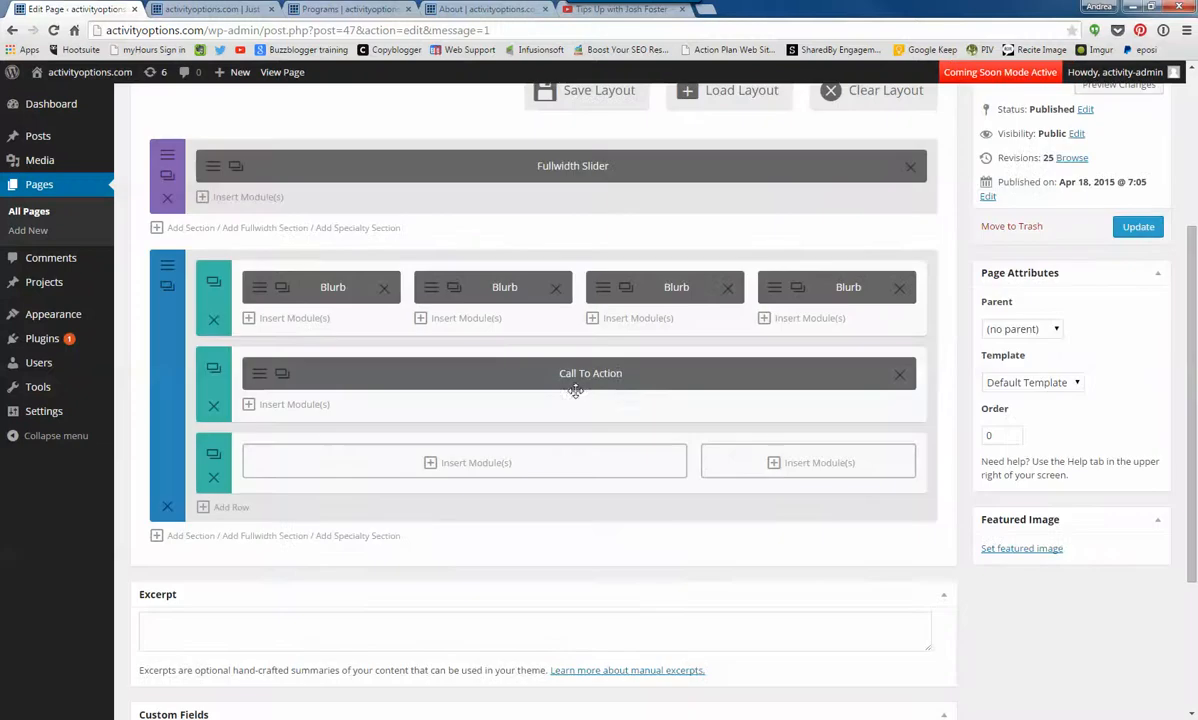
# - Duplicate the Call To Action so the full-width row and both the 2/3 and 1/3 columns hold one, and update the page
pyautogui.click(282, 373)
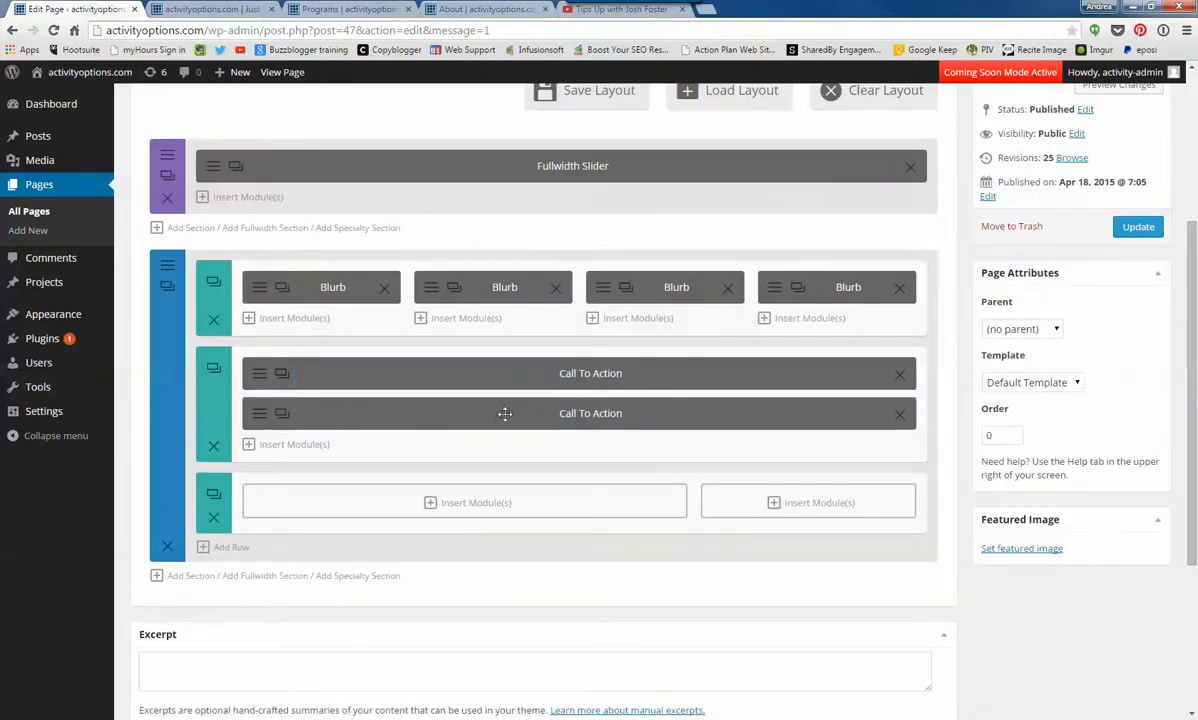
pyautogui.moveTo(464, 417); pyautogui.dragTo(481, 469)
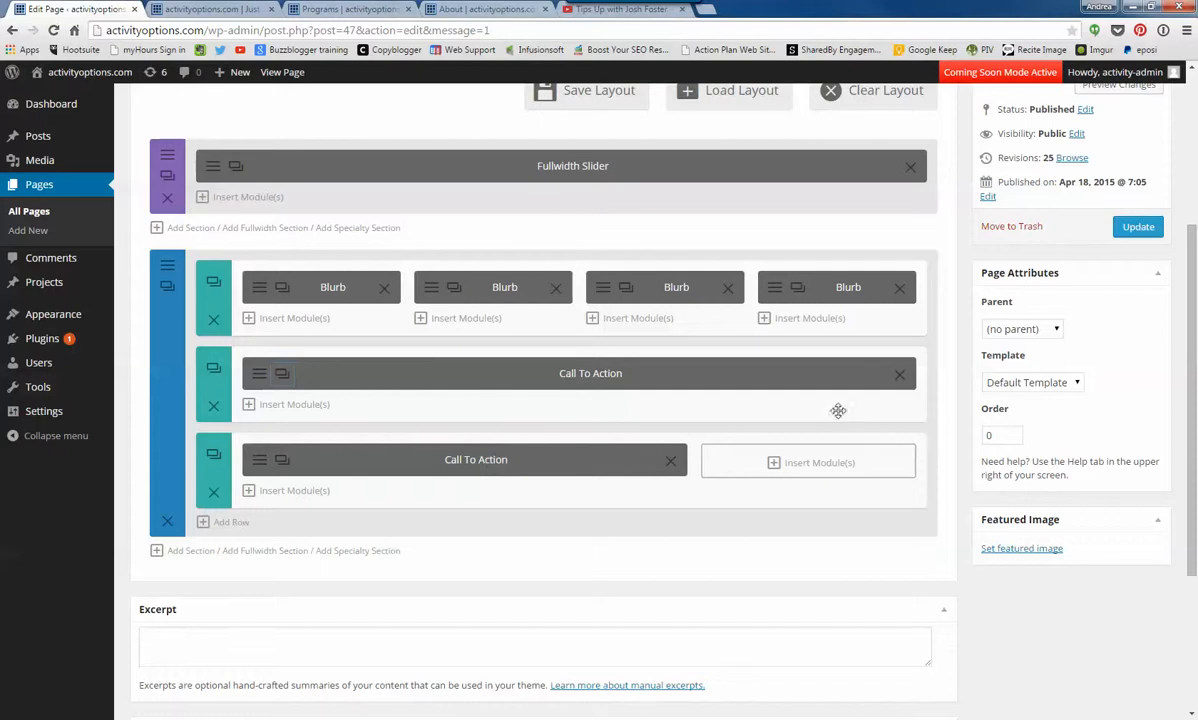
pyautogui.moveTo(595, 370); pyautogui.dragTo(780, 458)
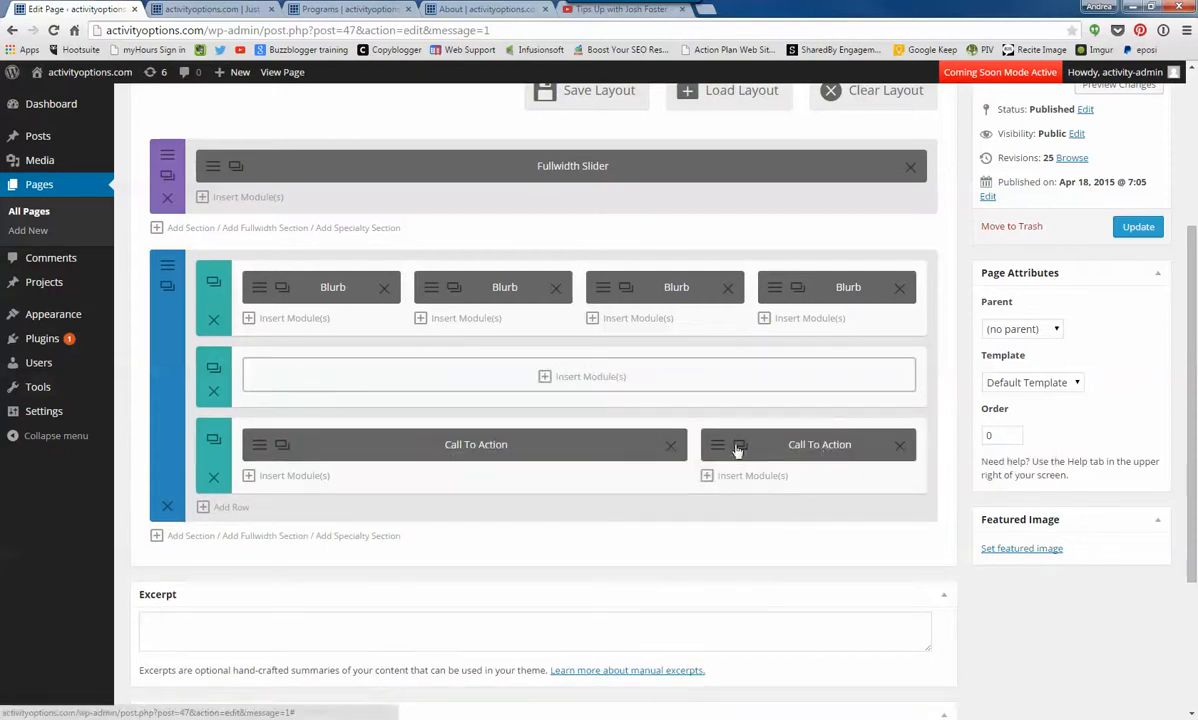
pyautogui.click(740, 444)
pyautogui.moveTo(810, 484); pyautogui.dragTo(652, 360)
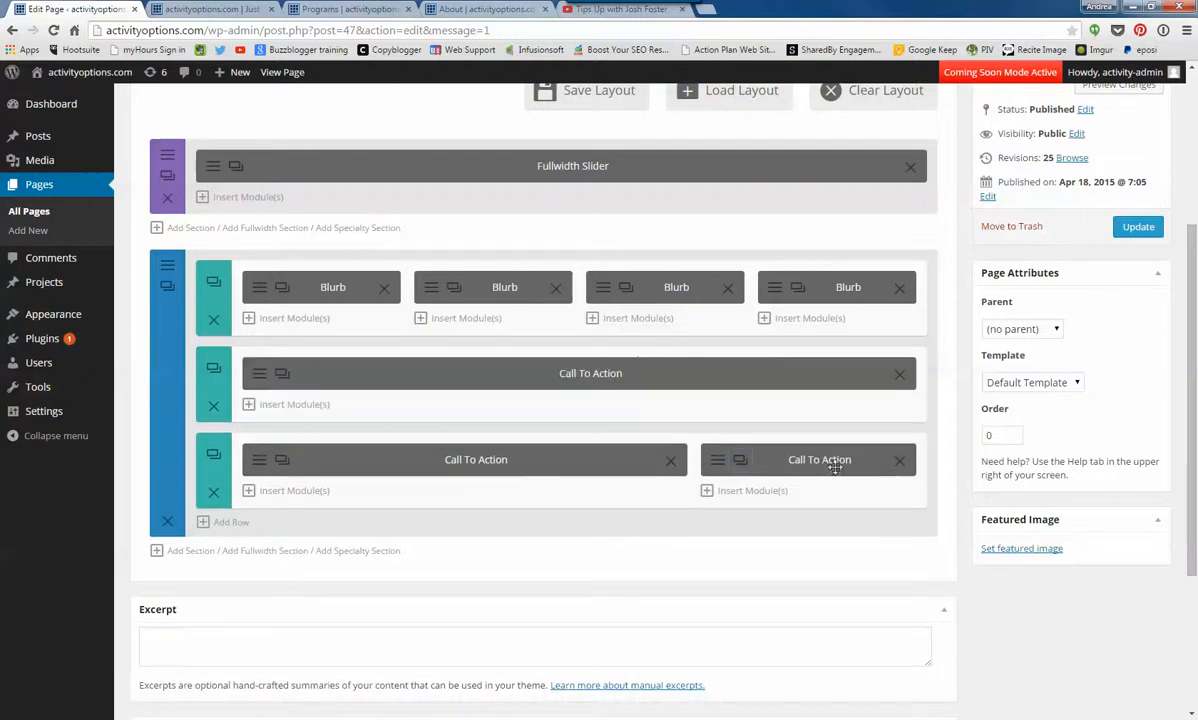
pyautogui.click(1145, 227)
# - Reload the live home page and examine how the three call to action boxes look at their different column widths
pyautogui.click(187, 8)
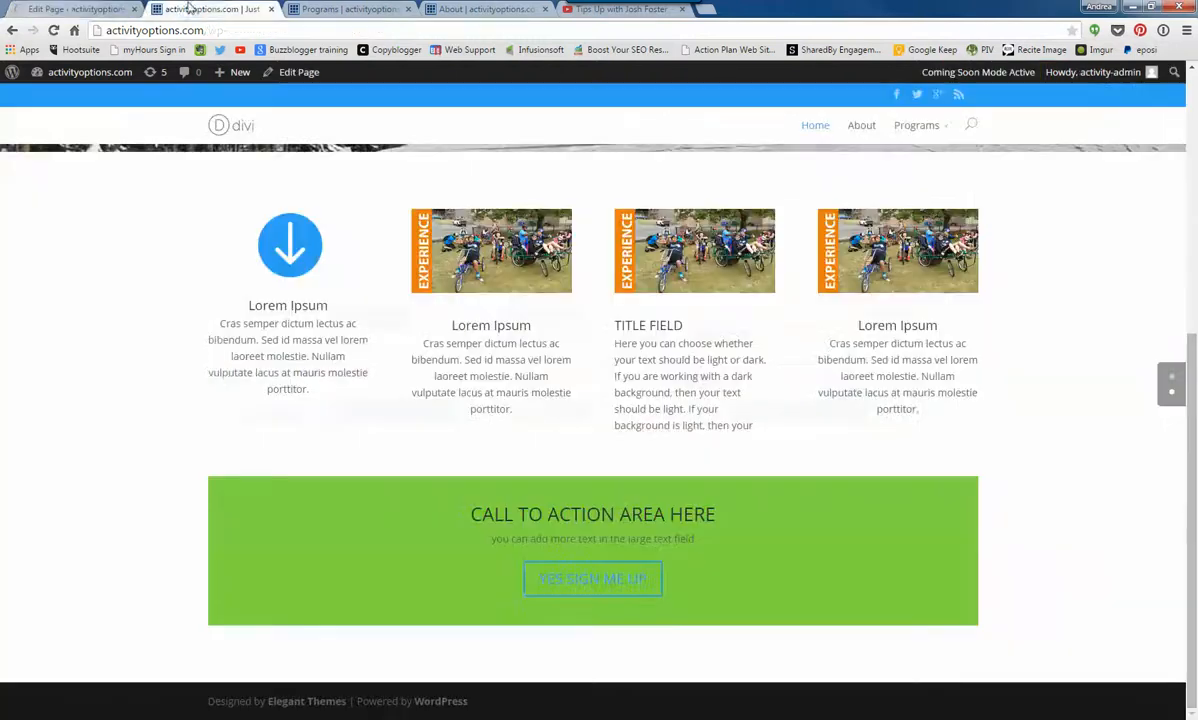
pyautogui.click(53, 30)
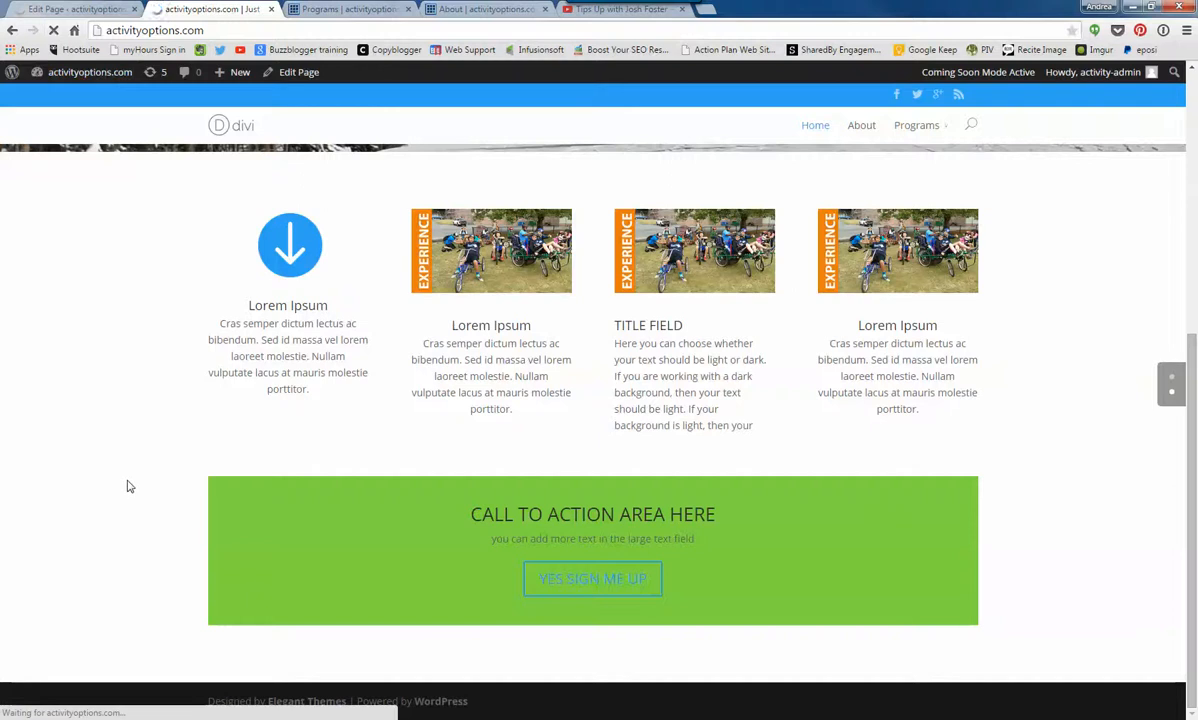
pyautogui.scroll(-2, 174, 492)
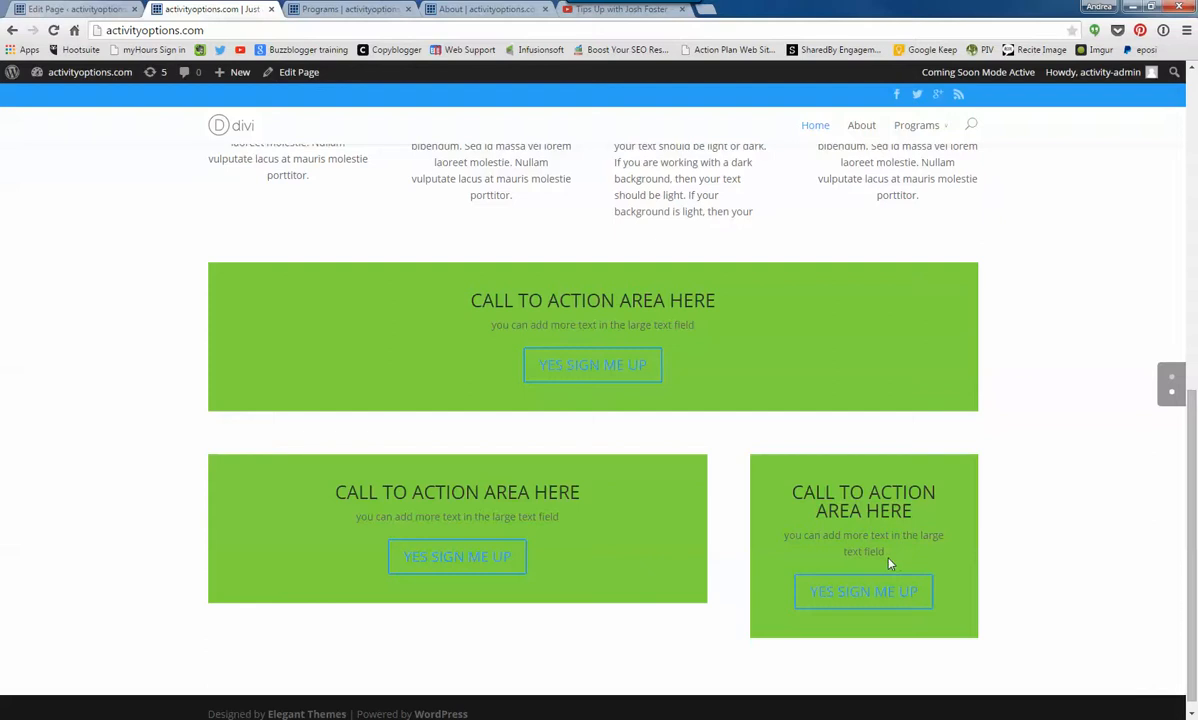
pyautogui.moveTo(847, 551); pyautogui.dragTo(888, 551)
pyautogui.scroll(4, 1045, 515)
pyautogui.scroll(4, 1052, 509)
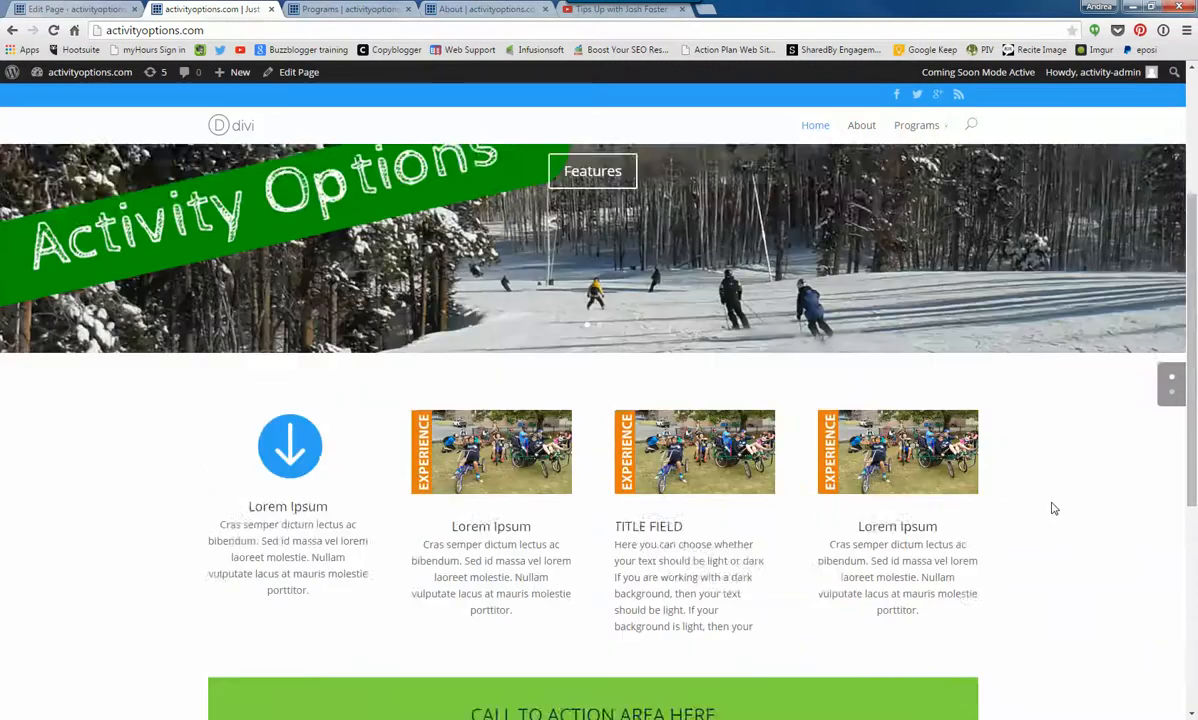